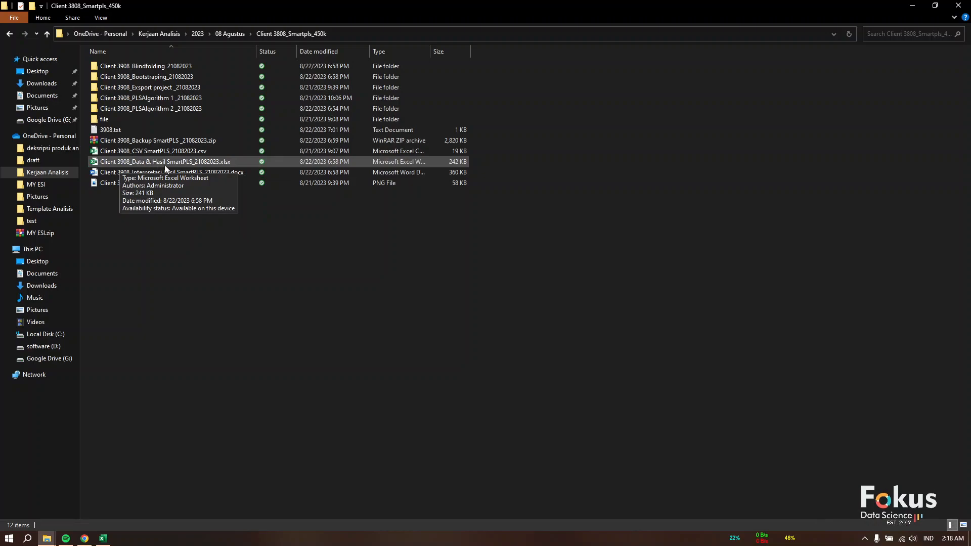
Step: Open the Data & Hasil SmartPLS_21082023 workbook and close the validitas reliabilitas workbook without saving its changes
double_click(165, 166)
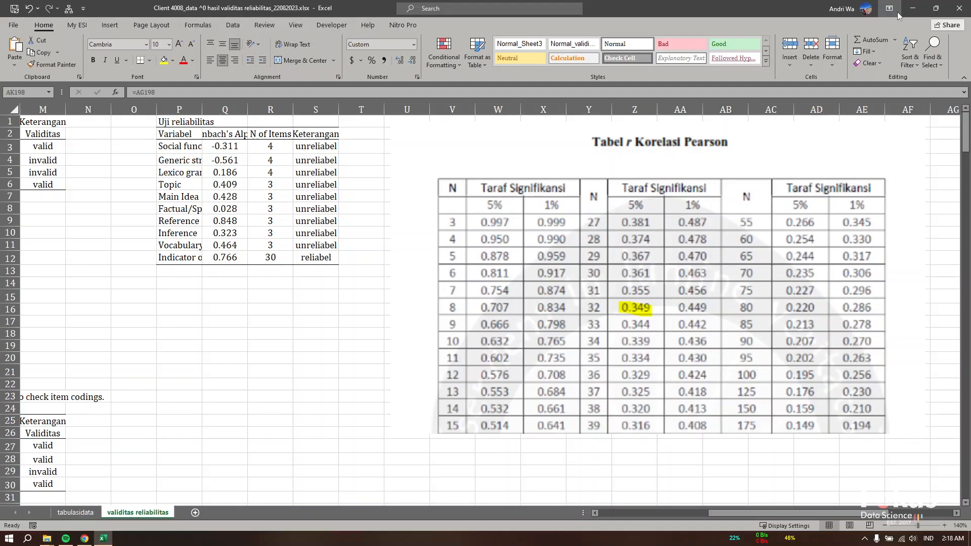
mouse_move(104, 539)
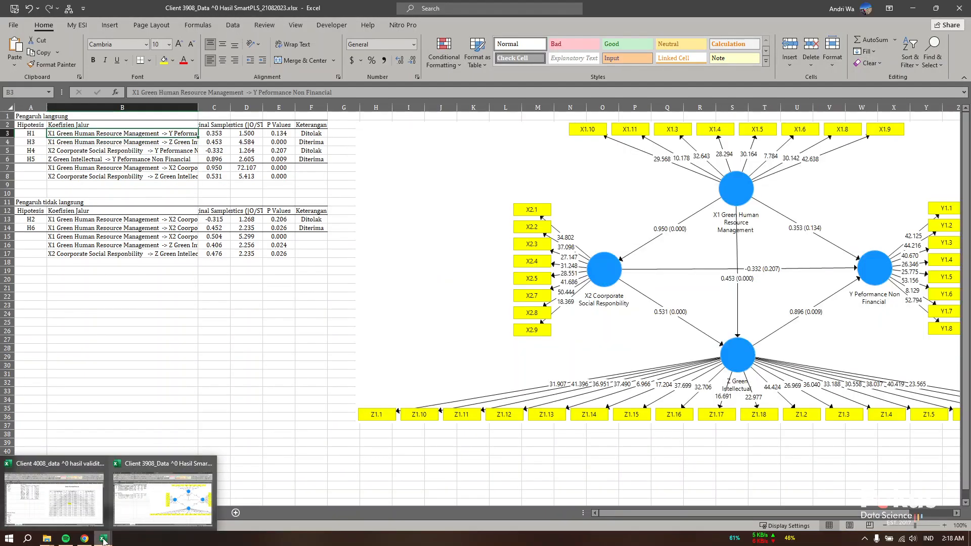
click(101, 463)
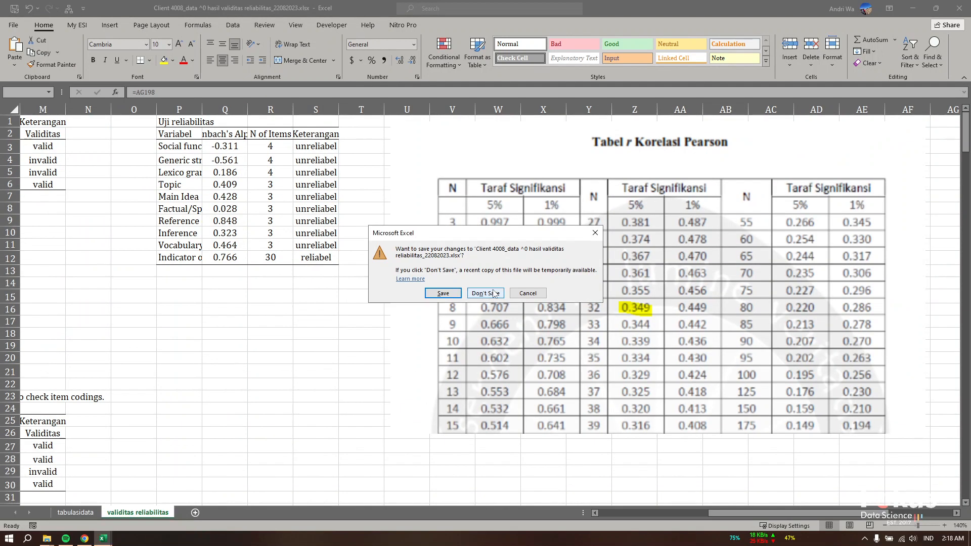
click(491, 291)
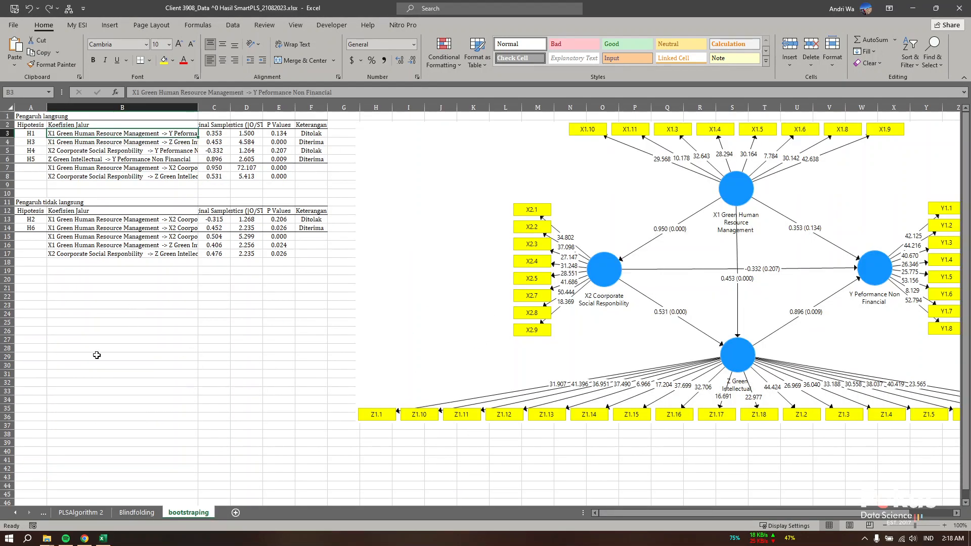
Step: Show the data sheet of the SmartPLS workbook at 100% zoom
click(16, 513)
click(16, 514)
click(64, 512)
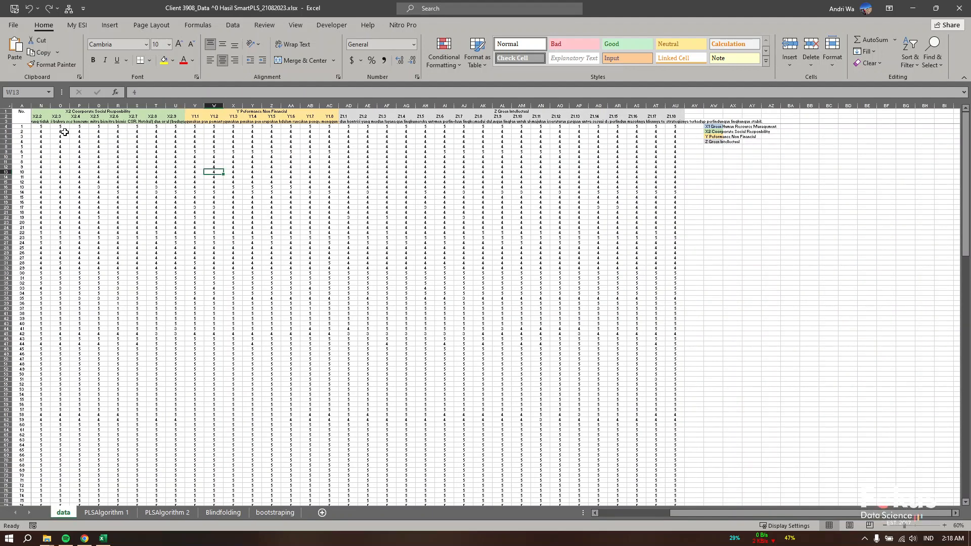
click(40, 116)
key(ctrl+shift+Down)
click(943, 525)
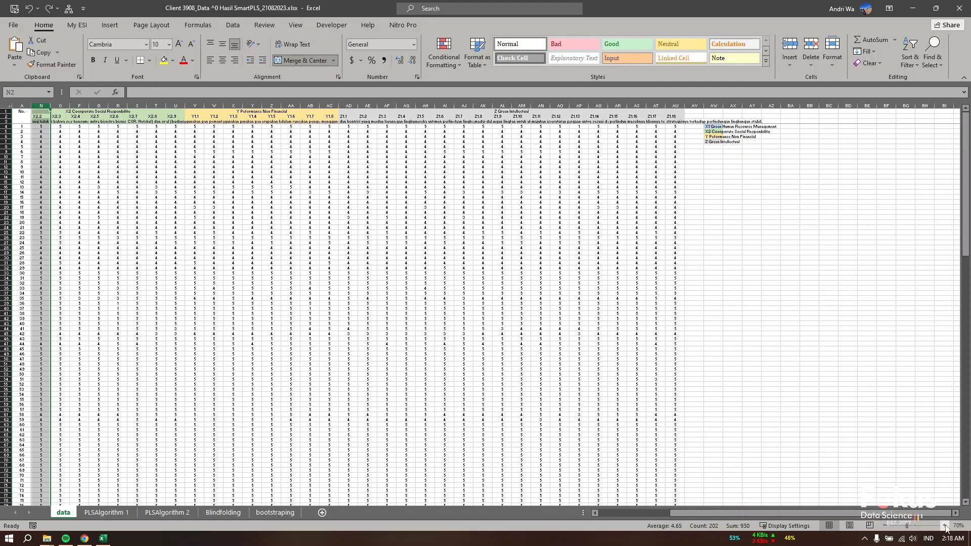
click(944, 526)
click(944, 525)
click(943, 526)
Step: Examine the X1, X2, Y and Z indicator columns and their responses across the data sheet
scroll(263, 177, right, 5)
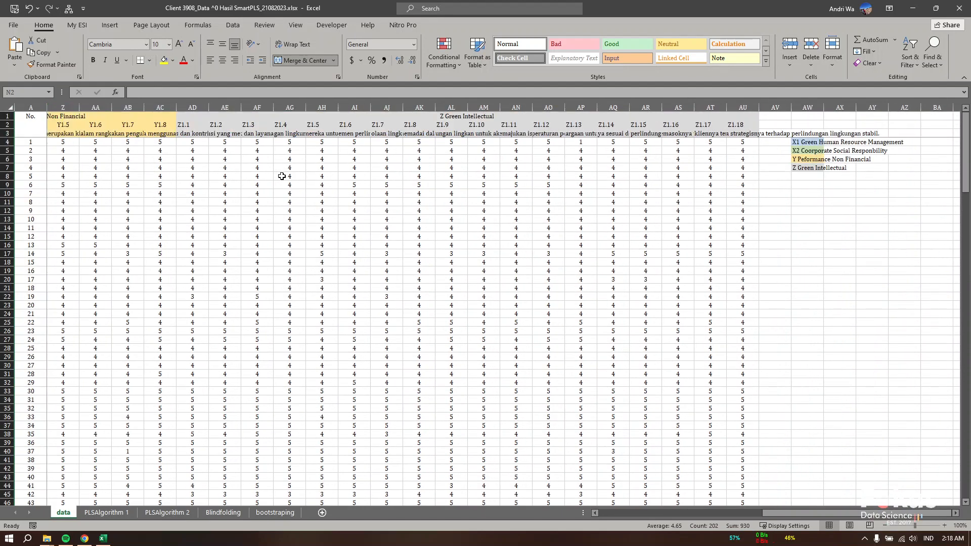
scroll(569, 183, left, 9)
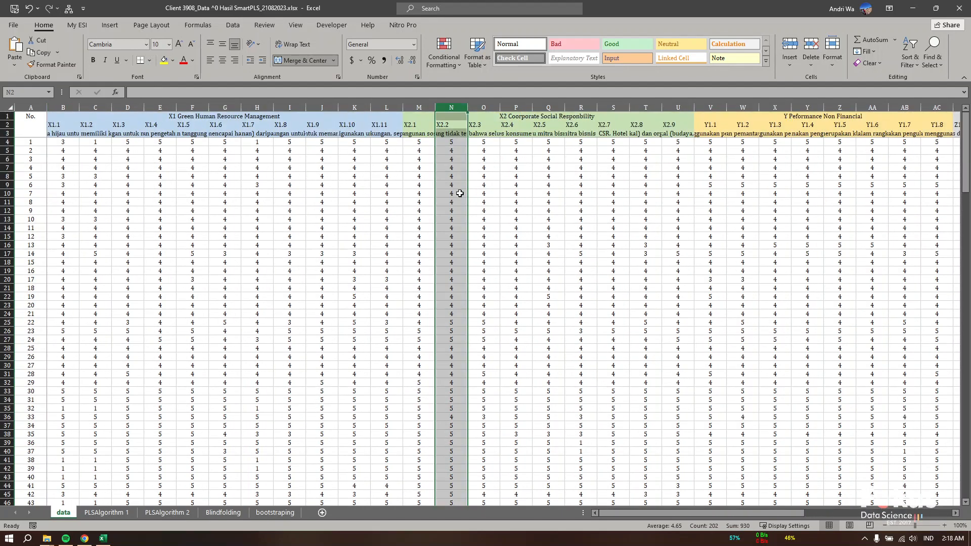
click(448, 235)
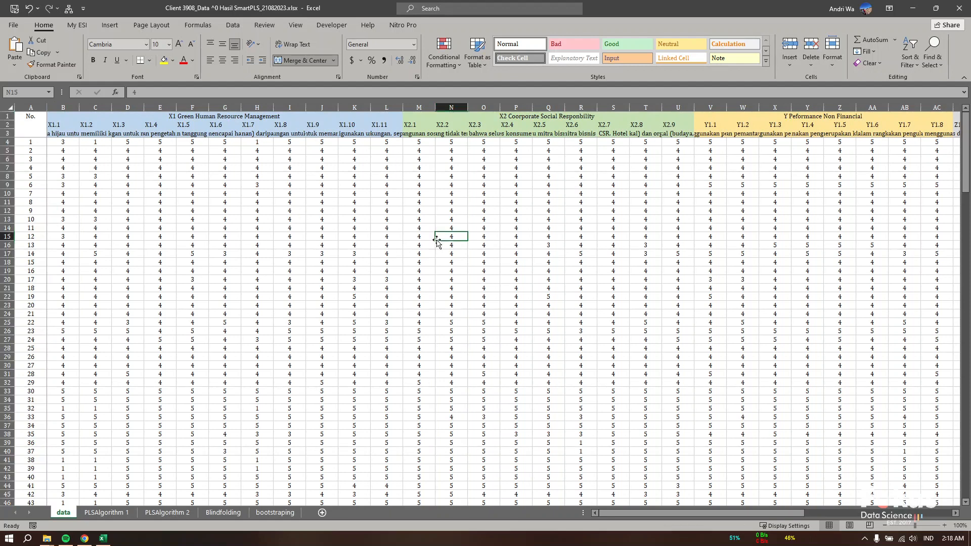
click(53, 125)
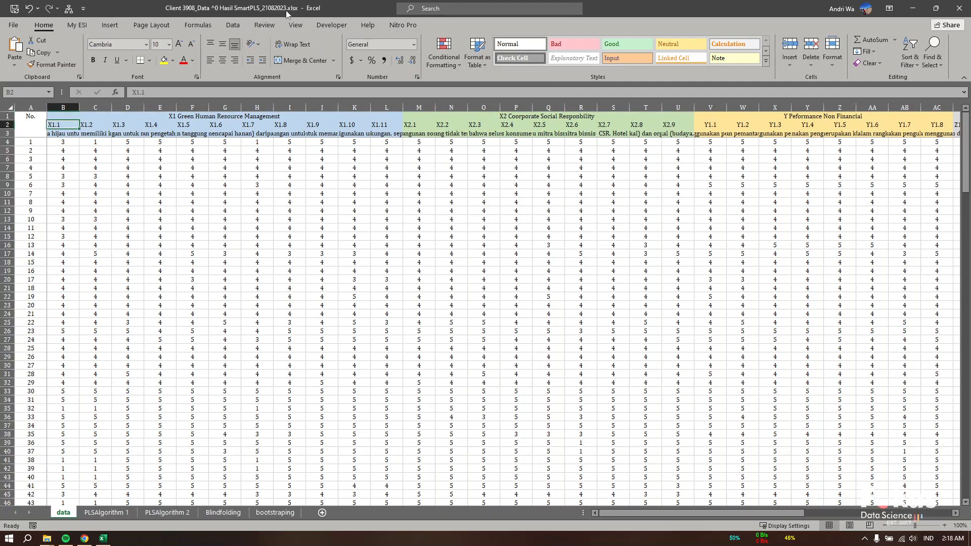
click(147, 235)
scroll(149, 233, right, 8)
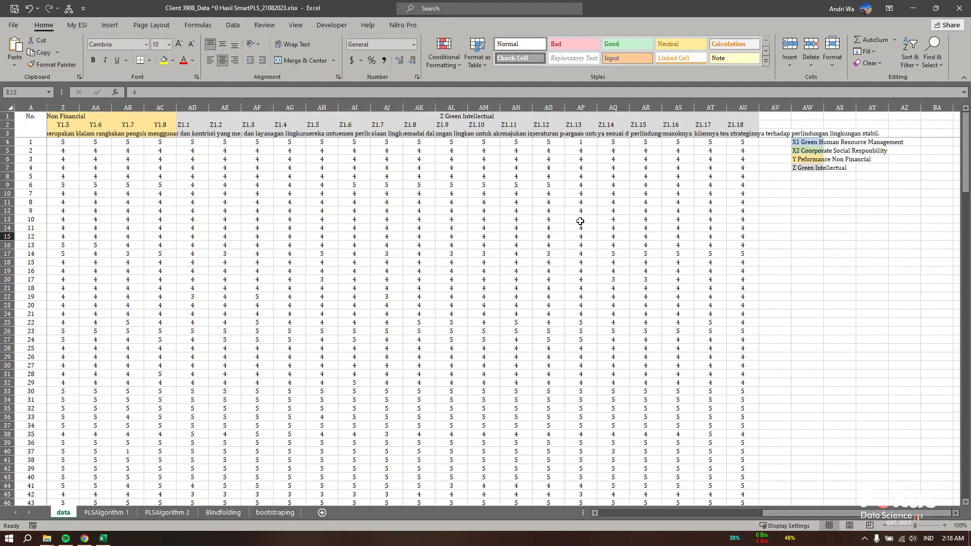
scroll(580, 221, left, 8)
scroll(556, 210, right, 10)
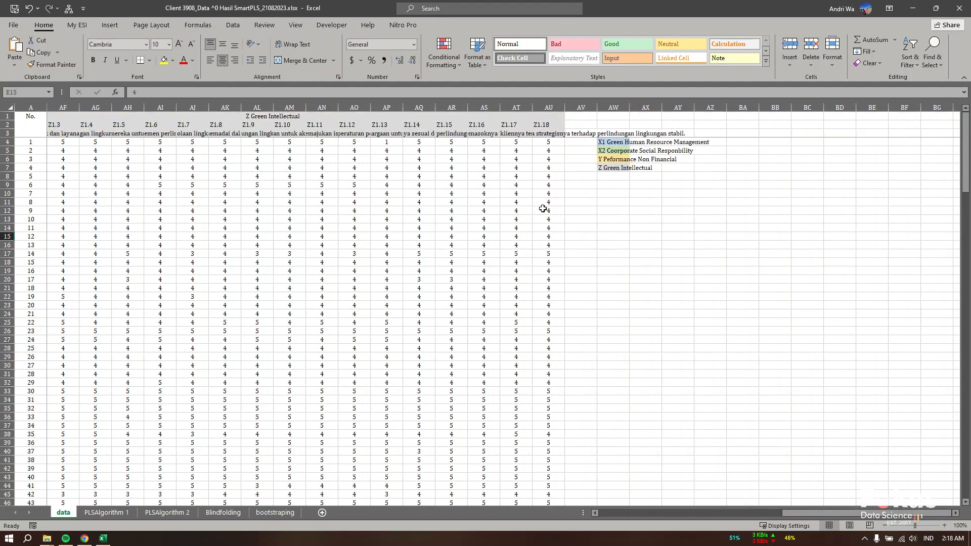
scroll(543, 208, left, 10)
scroll(545, 207, right, 7)
scroll(549, 207, left, 5)
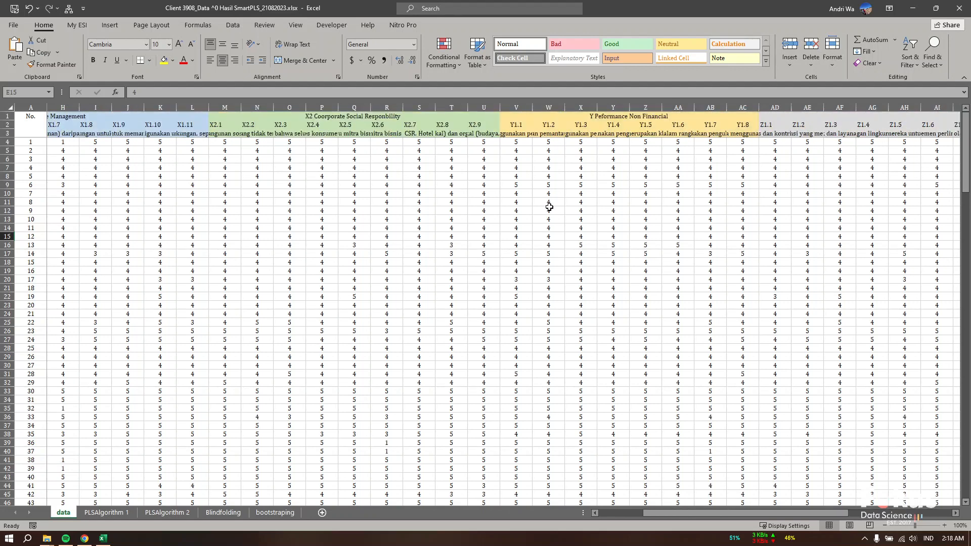
scroll(549, 207, left, 2)
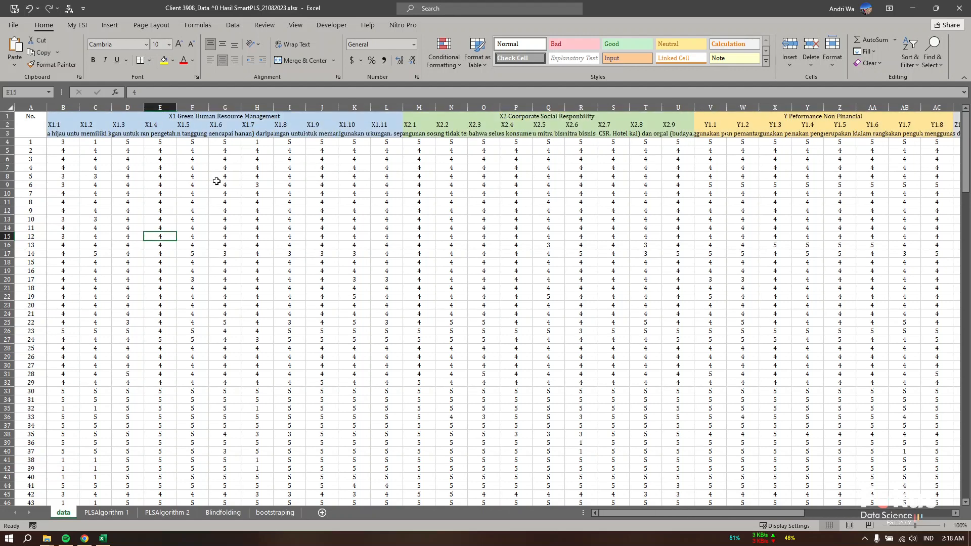
Step: Review the indicator code row from X1.1 through Z1.18 to identify the range to copy
click(55, 123)
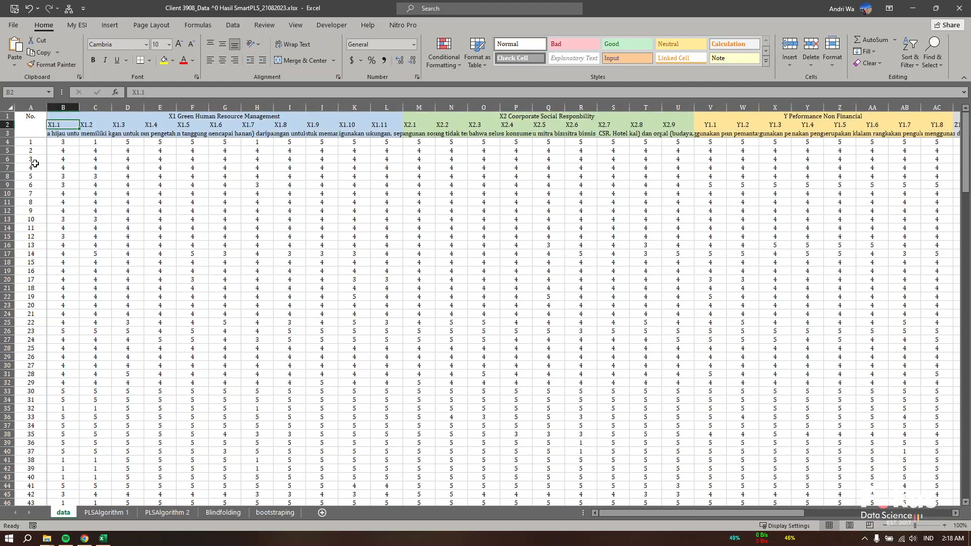
click(63, 149)
click(61, 125)
scroll(693, 174, right, 10)
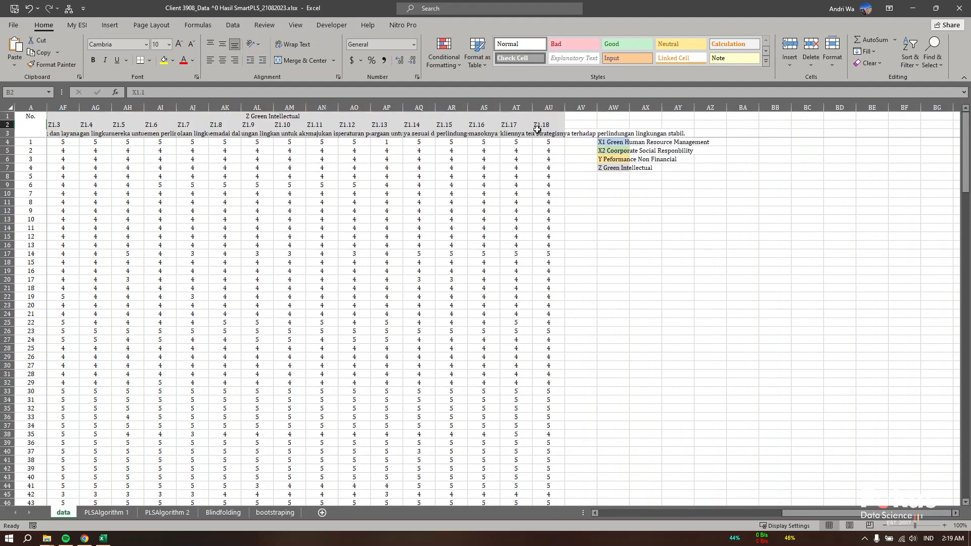
scroll(548, 127, left, 10)
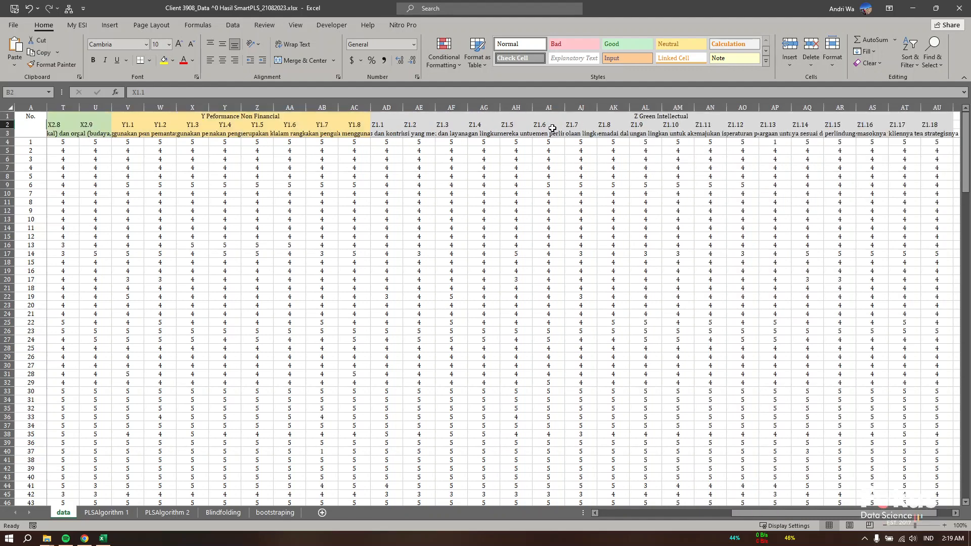
click(119, 183)
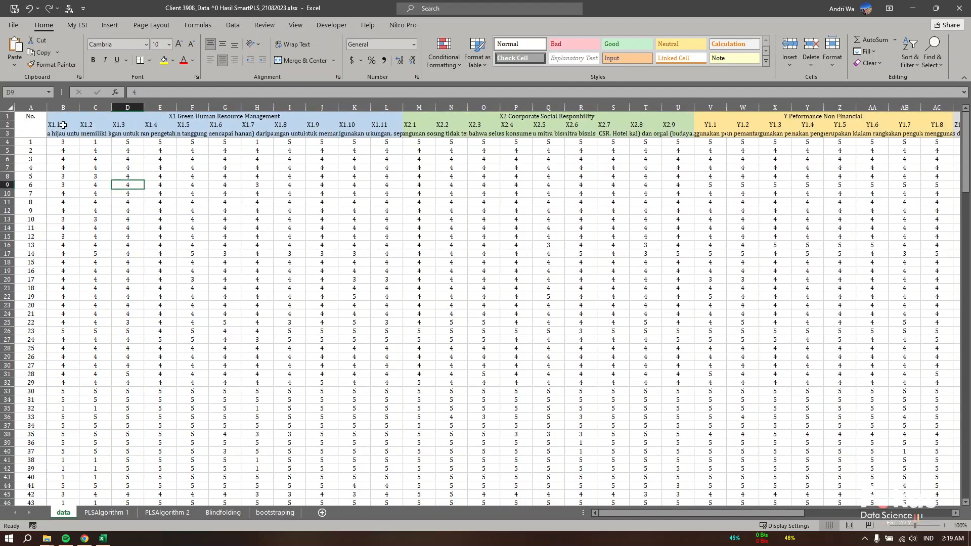
Step: Copy the range from the X1.1 header in B2 to the last Z1.18 response in AU203
click(63, 125)
scroll(592, 160, right, 8)
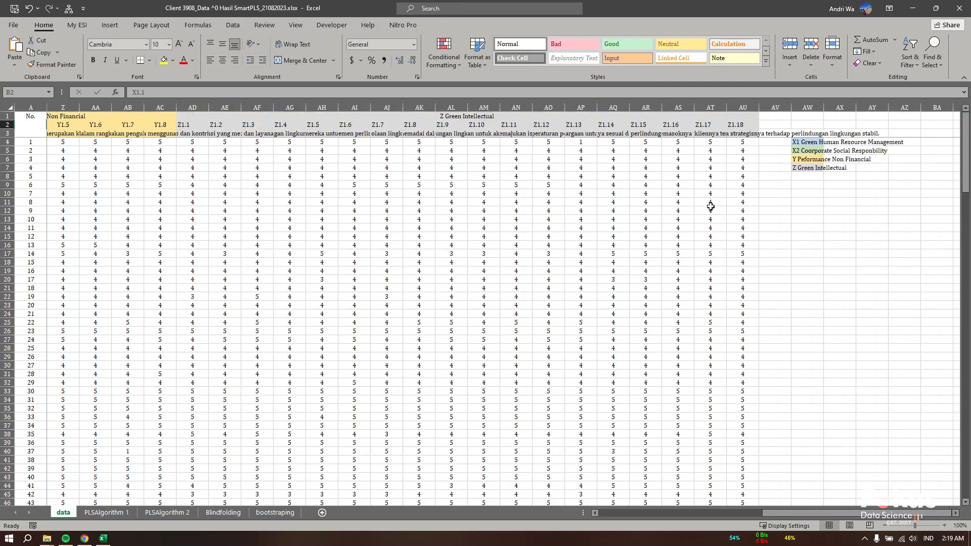
scroll(711, 206, down, 16)
scroll(755, 354, down, 20)
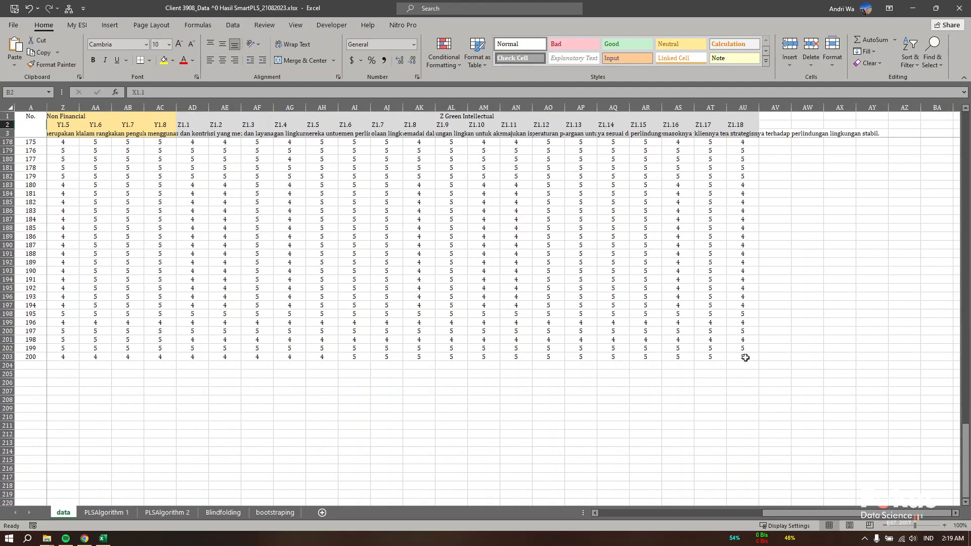
shift+click(745, 357)
scroll(743, 354, up, 20)
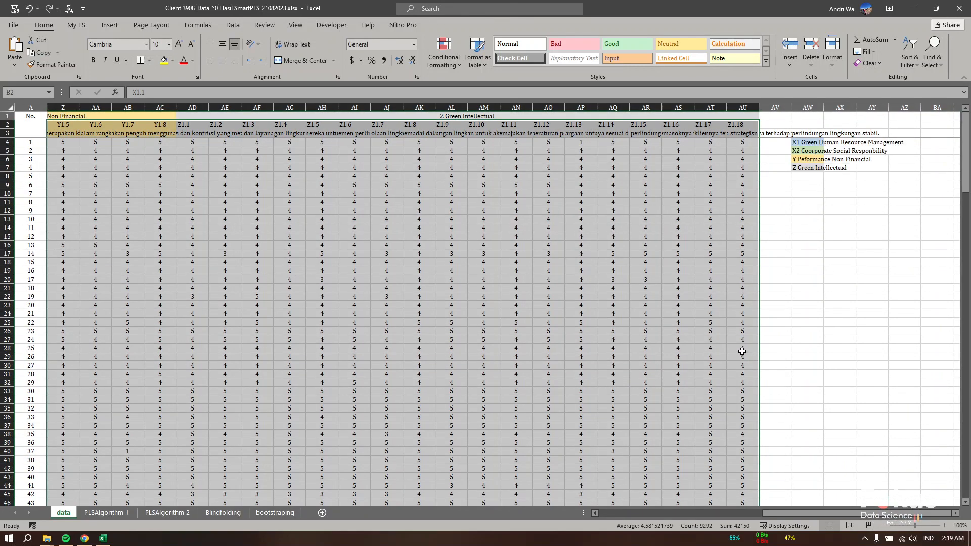
scroll(657, 344, left, 8)
right_click(169, 166)
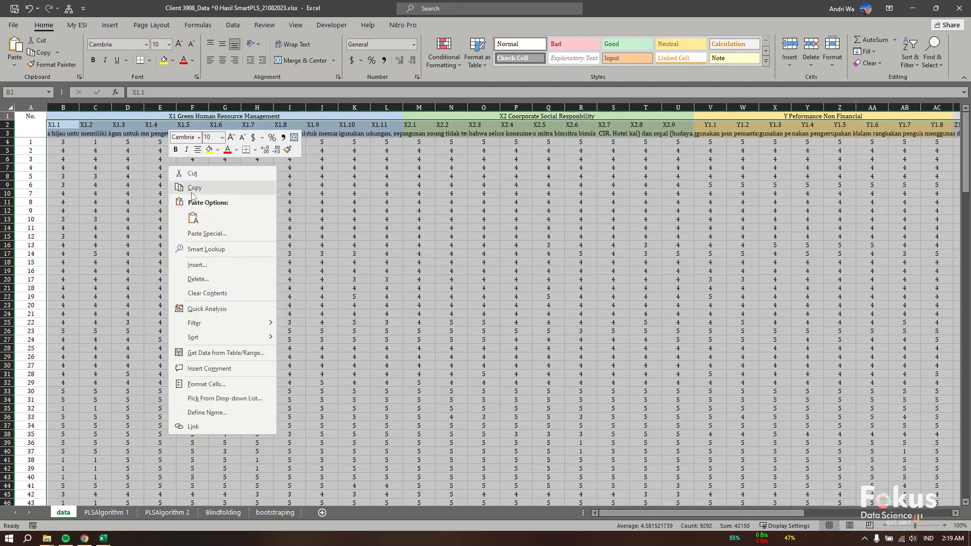
click(192, 187)
Step: Create a blank workbook and paste the copied indicator data as values starting at cell A1
click(13, 25)
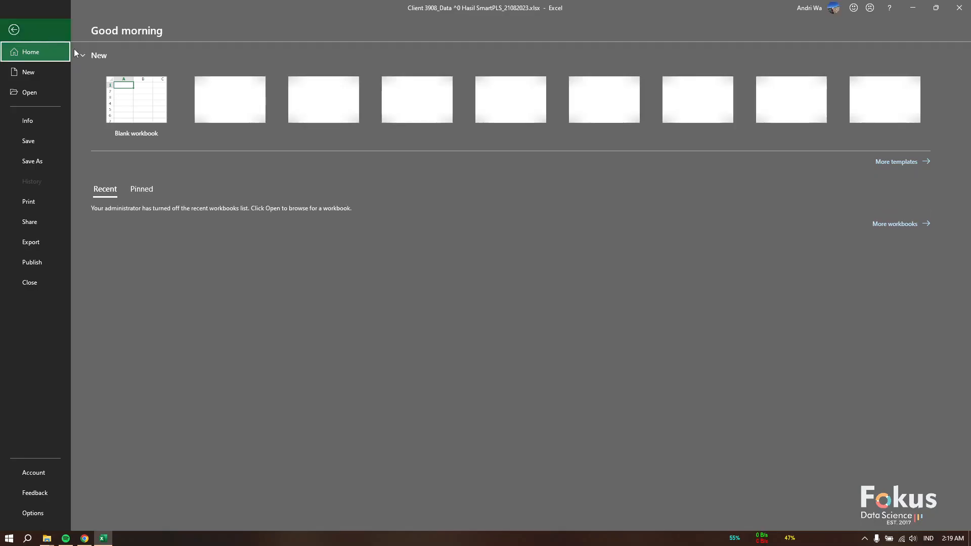
click(132, 100)
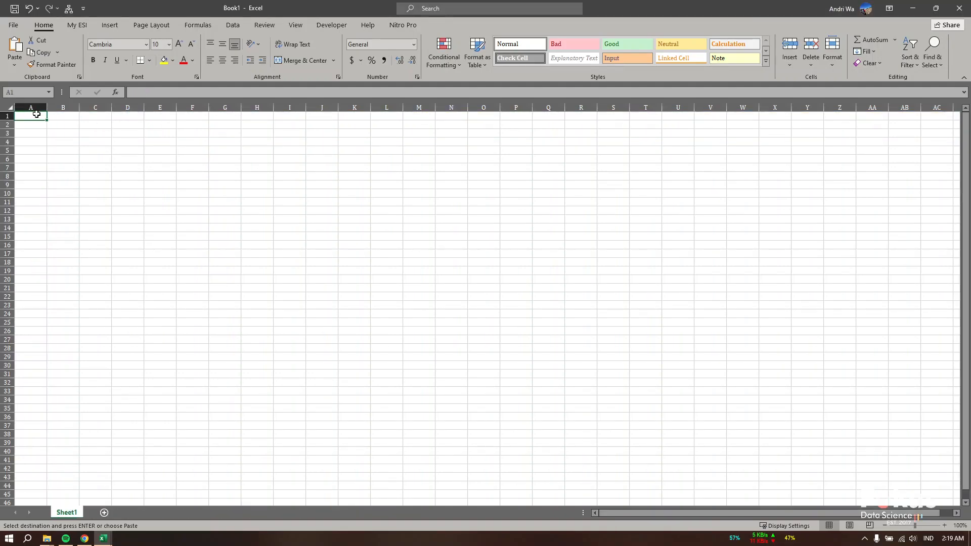
right_click(36, 114)
click(76, 167)
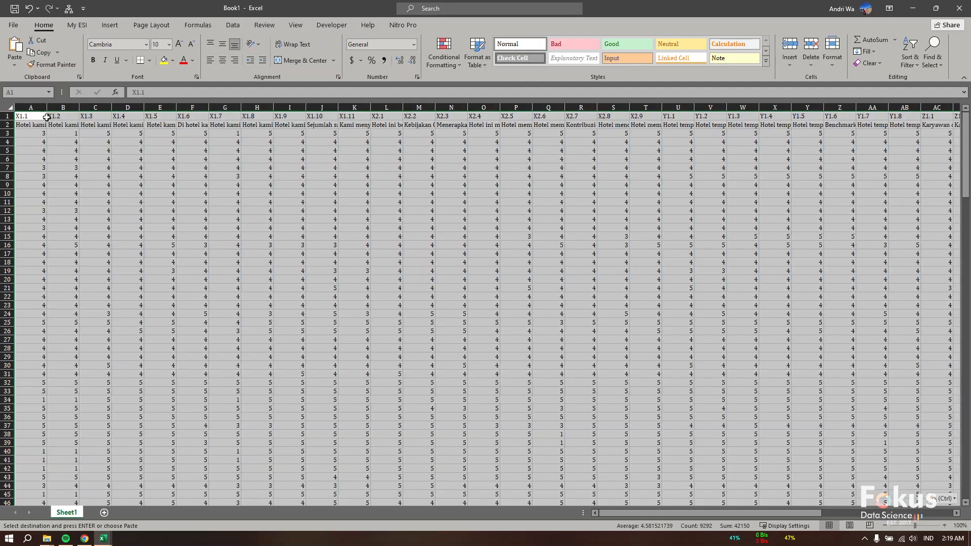
Step: Delete row 2, which holds the questionnaire item texts, so responses follow directly below the indicator codes
click(8, 125)
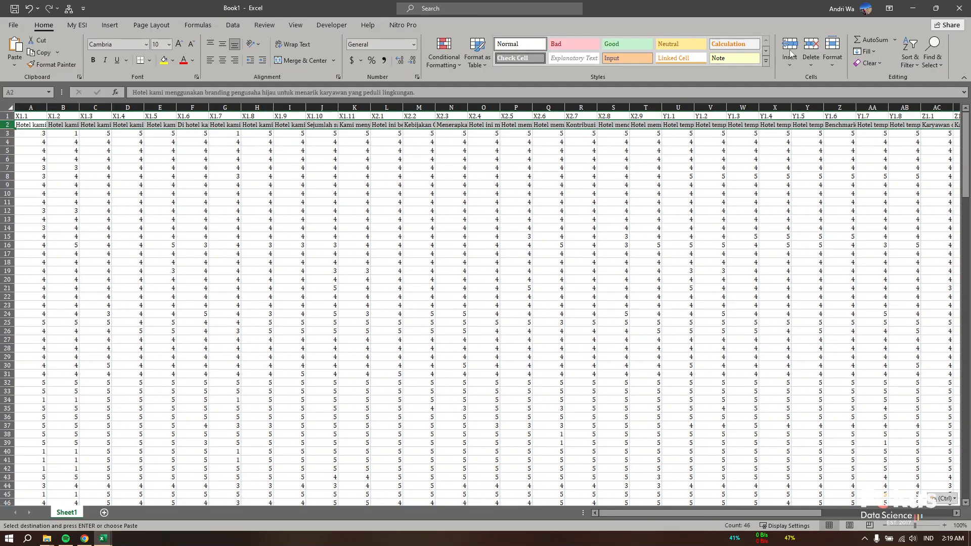
click(810, 47)
click(286, 226)
Step: Check that row 1 holds only indicator codes and that responses start in row 2 through column Z1.18
scroll(204, 220, right, 2)
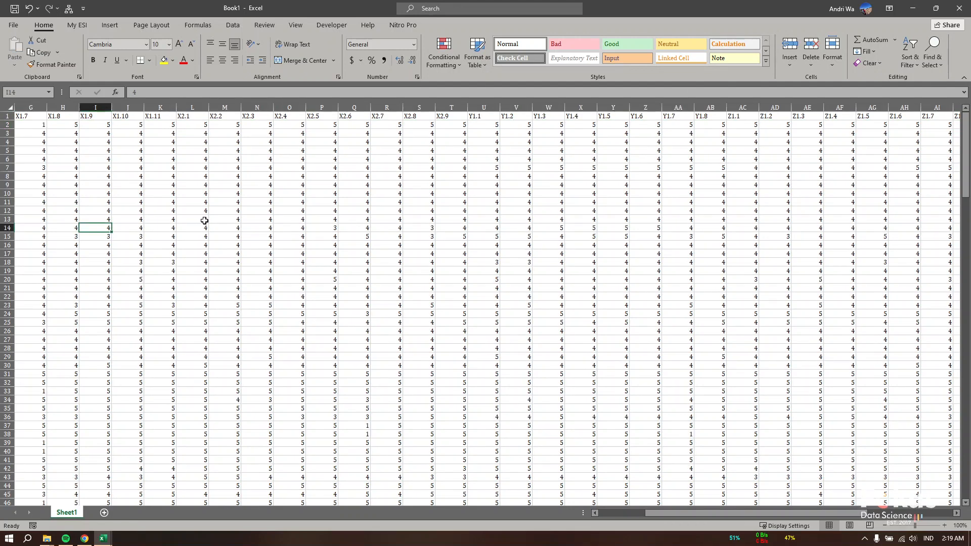
scroll(204, 221, right, 4)
scroll(410, 213, left, 6)
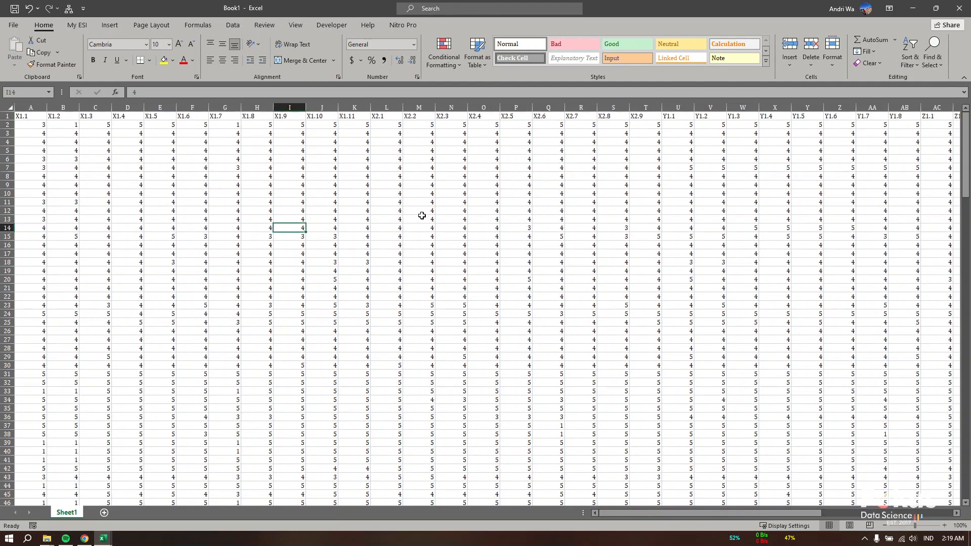
click(10, 116)
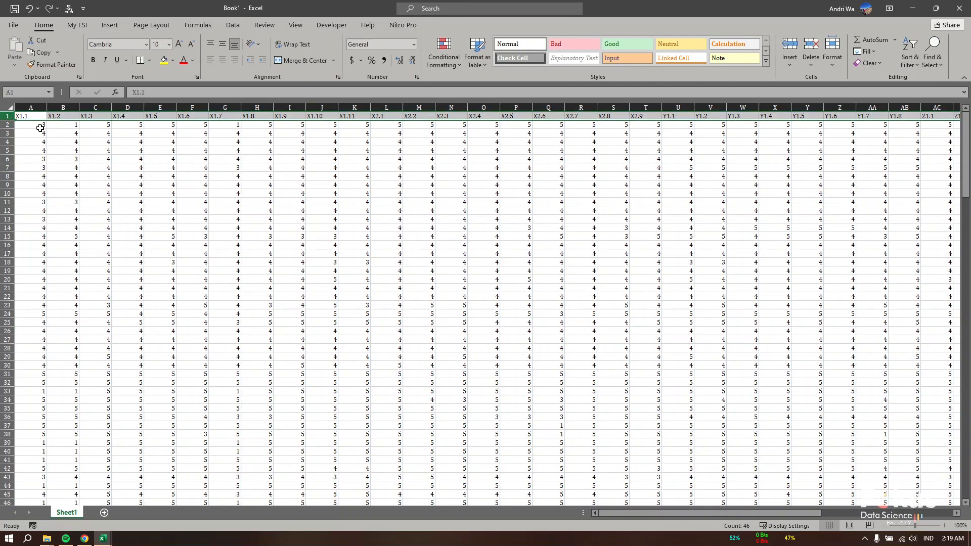
click(40, 124)
scroll(481, 225, right, 8)
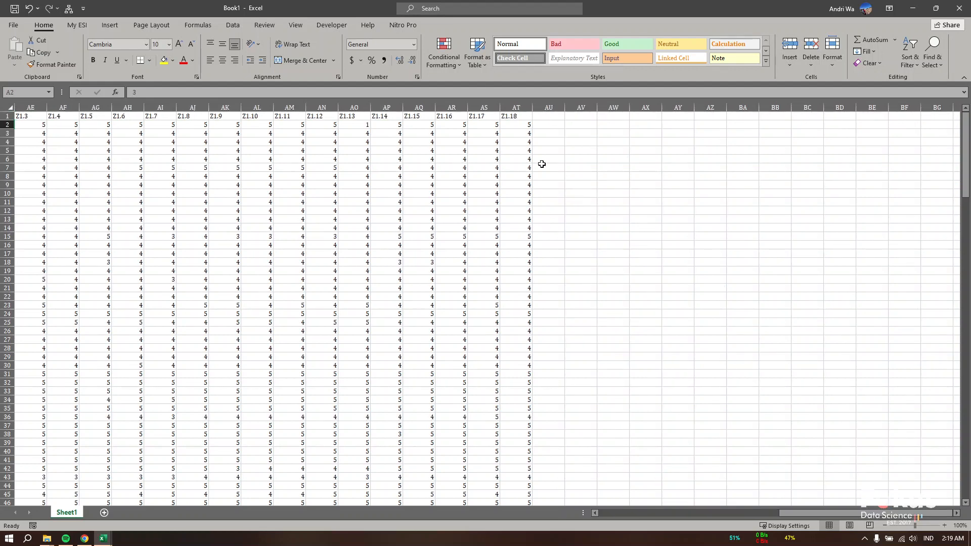
scroll(414, 180, left, 8)
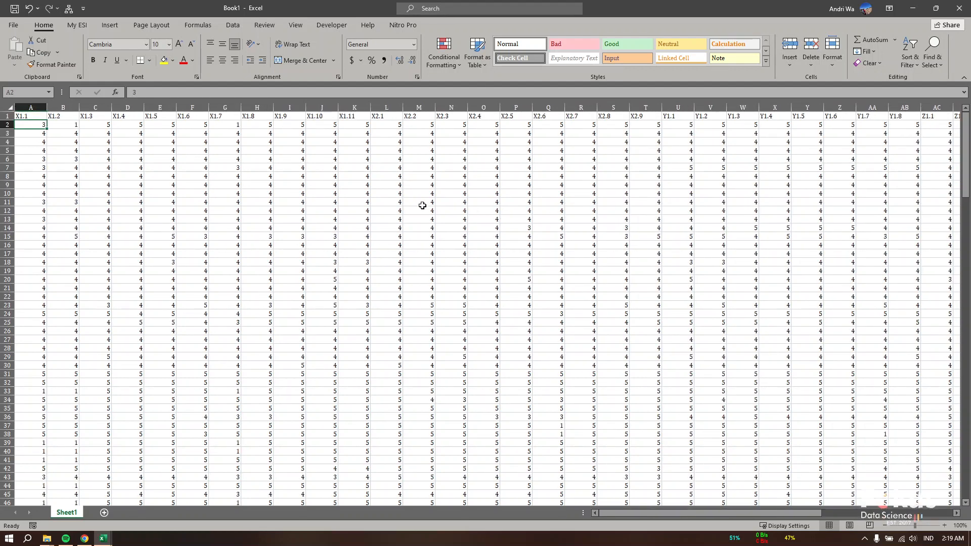
Step: Start saving the new workbook to the client's Smartpls_450k folder under OneDrive's Kerjaan Analisis > 2023 > 08 Agustus
click(14, 26)
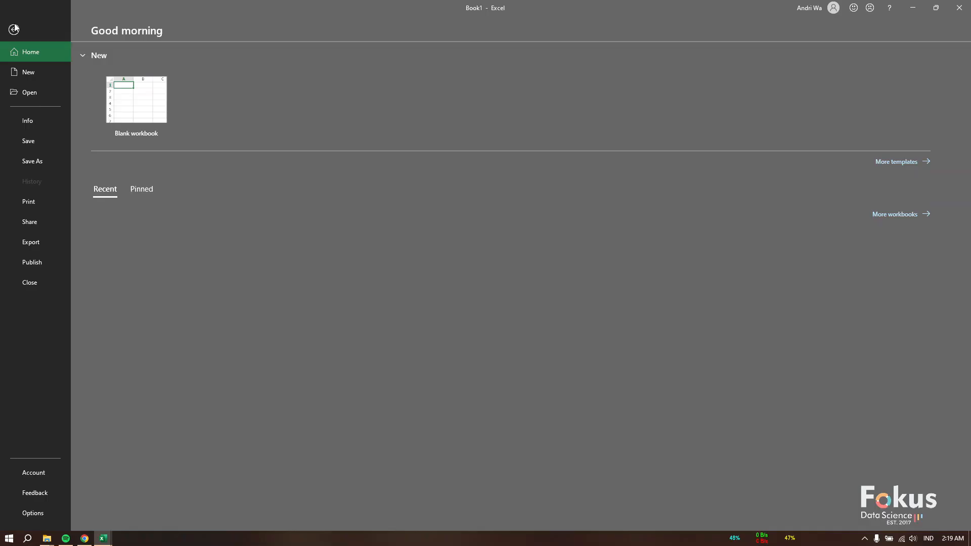
click(47, 159)
click(150, 202)
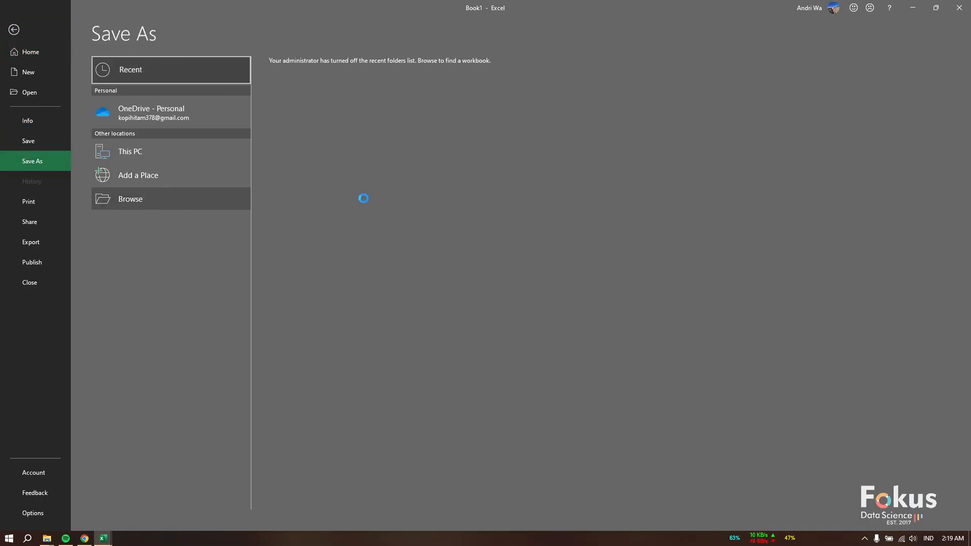
scroll(53, 119, up, 5)
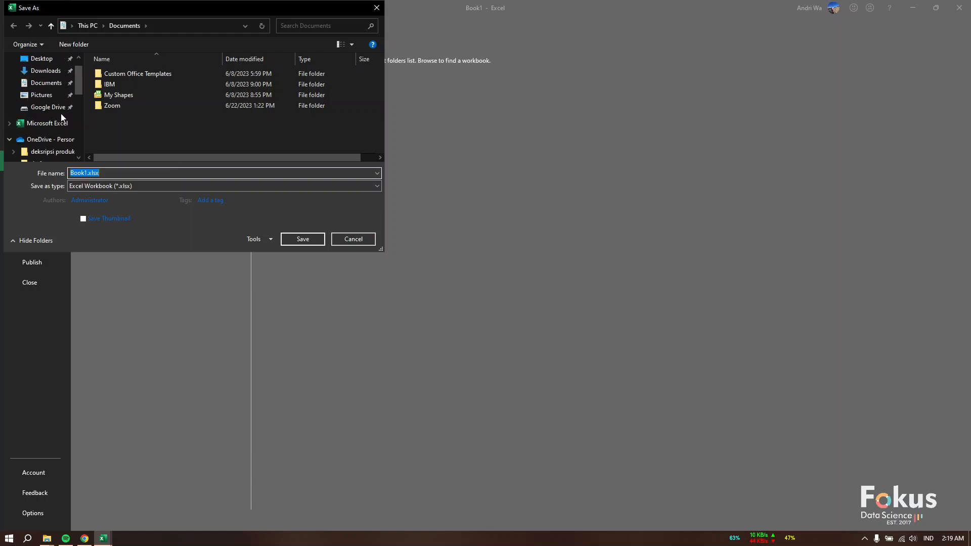
scroll(62, 121, down, 2)
click(60, 128)
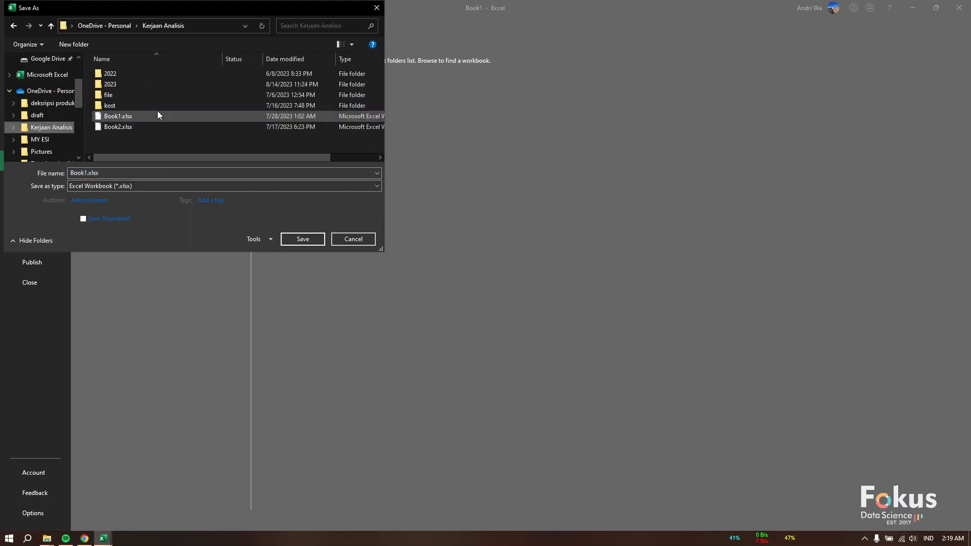
double_click(158, 85)
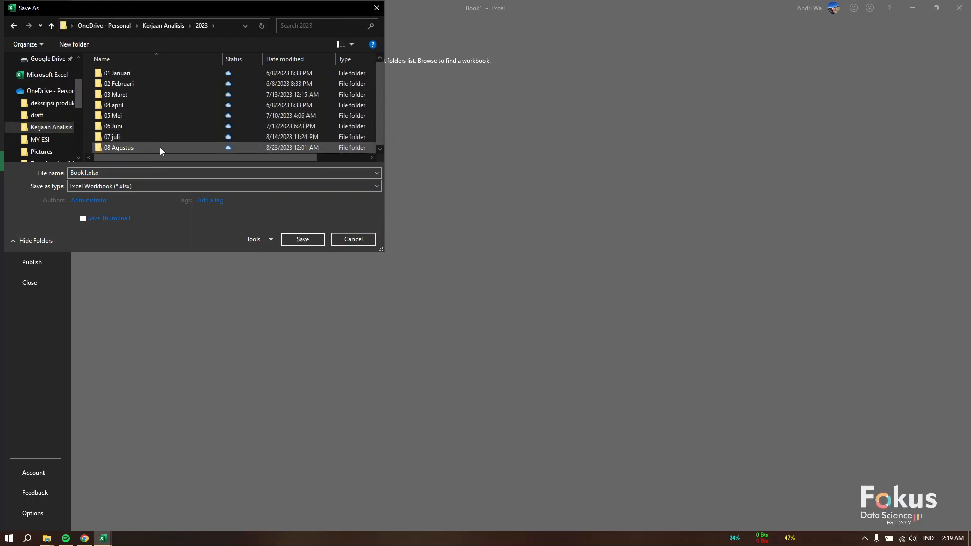
double_click(160, 147)
scroll(160, 149, down, 5)
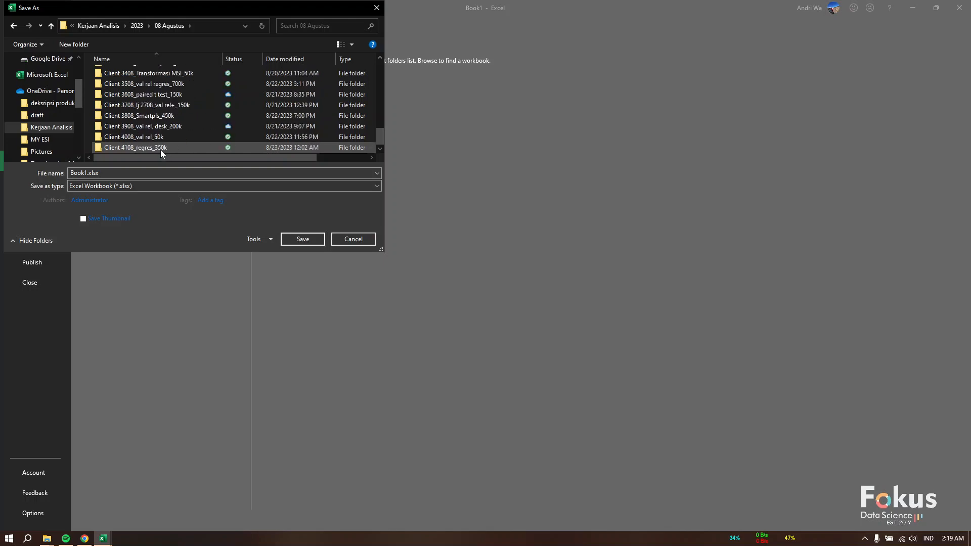
double_click(179, 119)
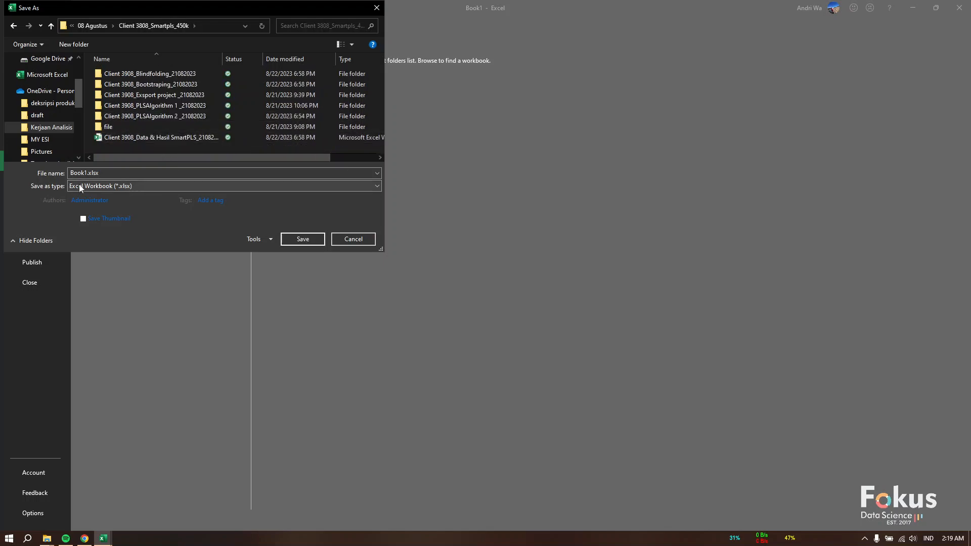
Step: Name the file contoh and choose CSV UTF-8 (Comma delimited) as its file type
double_click(116, 173)
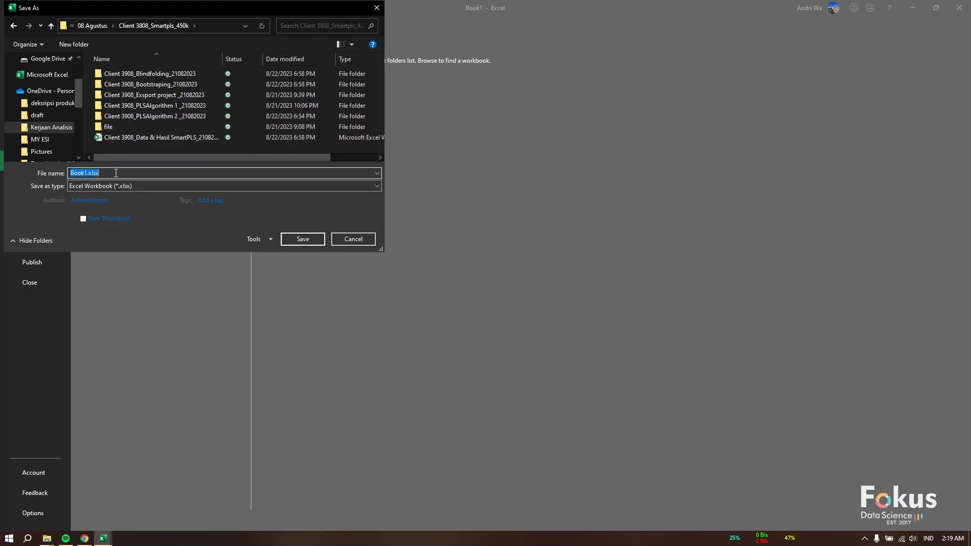
text(contoh)
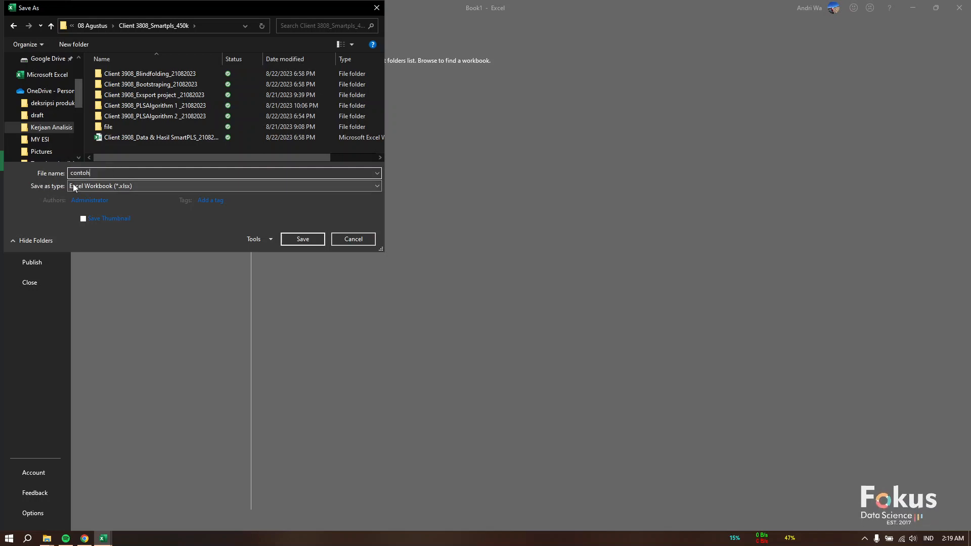
click(127, 187)
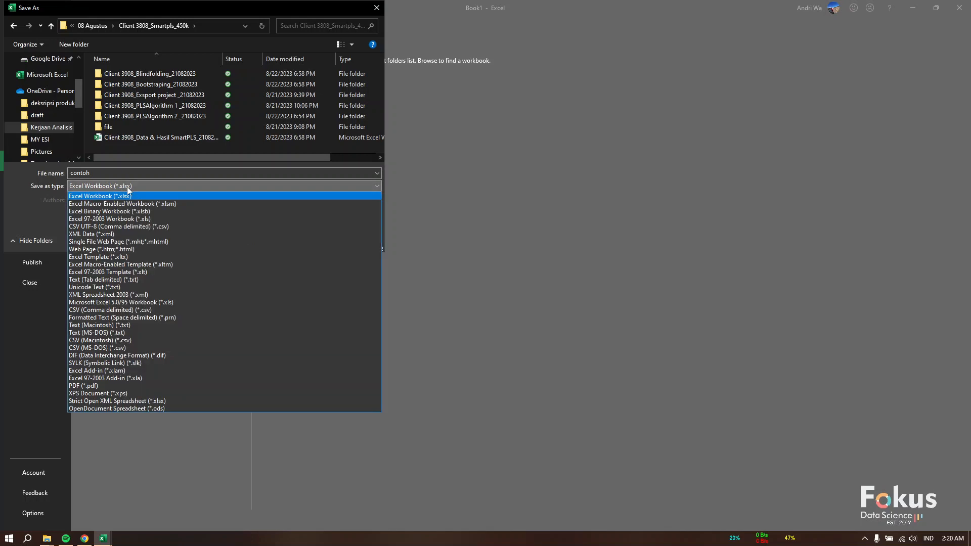
click(196, 228)
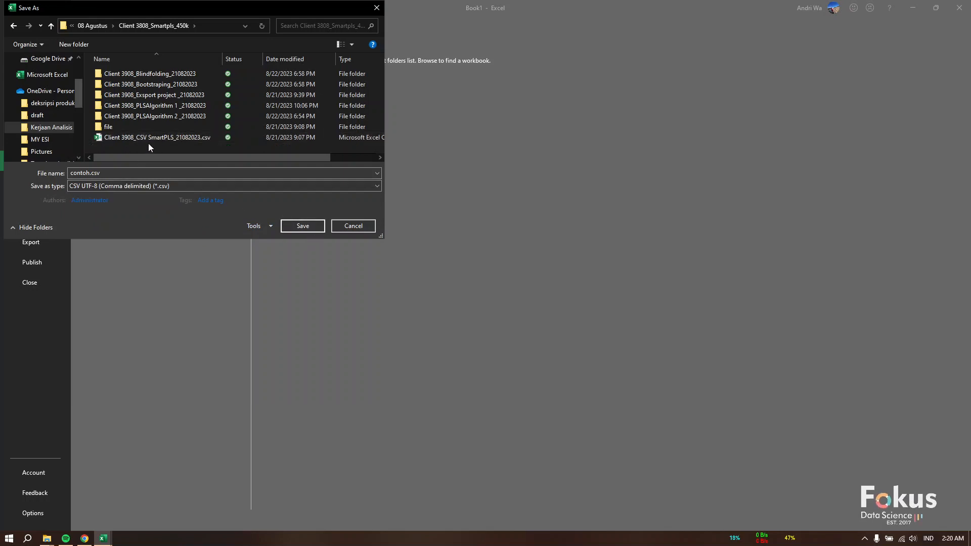
Step: Cancel the save and close the new workbook without saving its changes
click(353, 226)
click(959, 8)
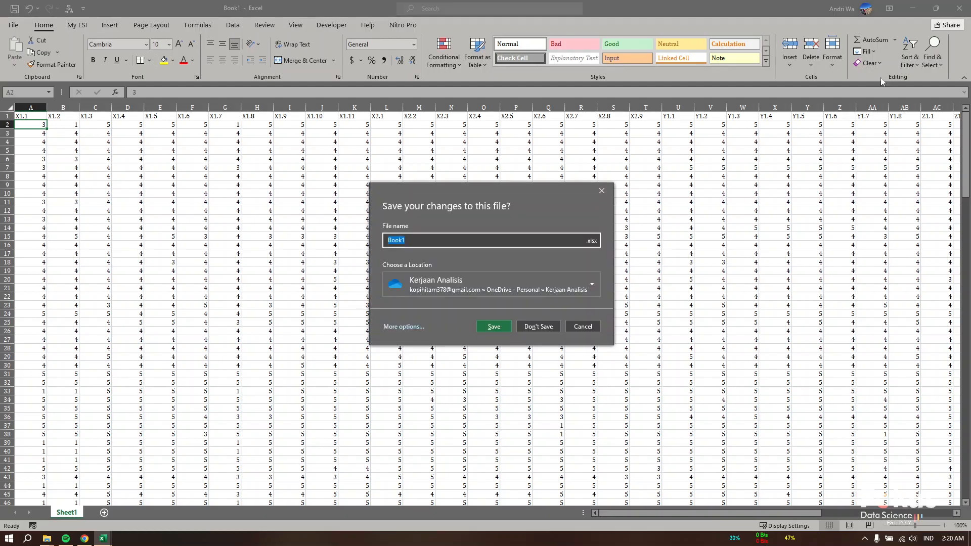
click(538, 327)
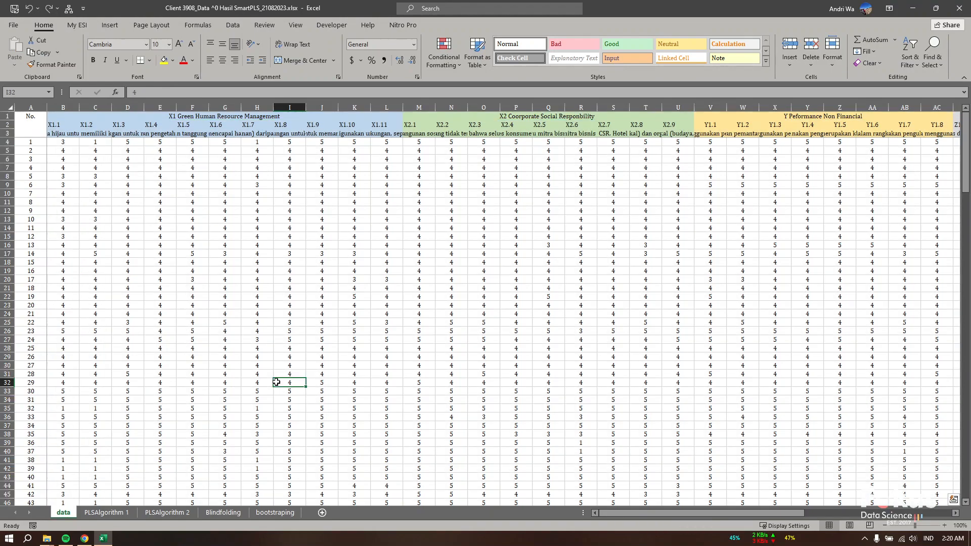
Step: Switch to the client's Smartpls_450k folder in File Explorer and select the existing CSV SmartPLS_21082023 file
mouse_move(51, 534)
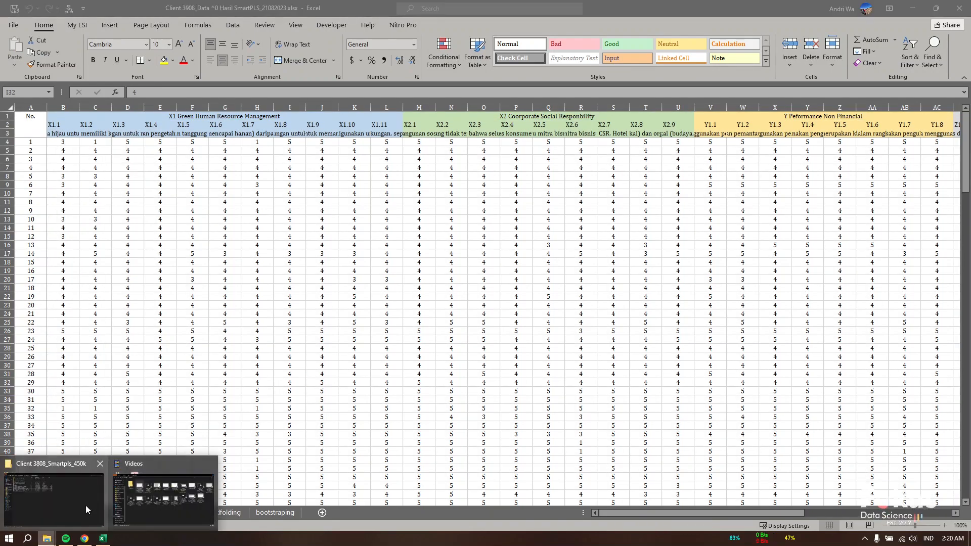
click(84, 505)
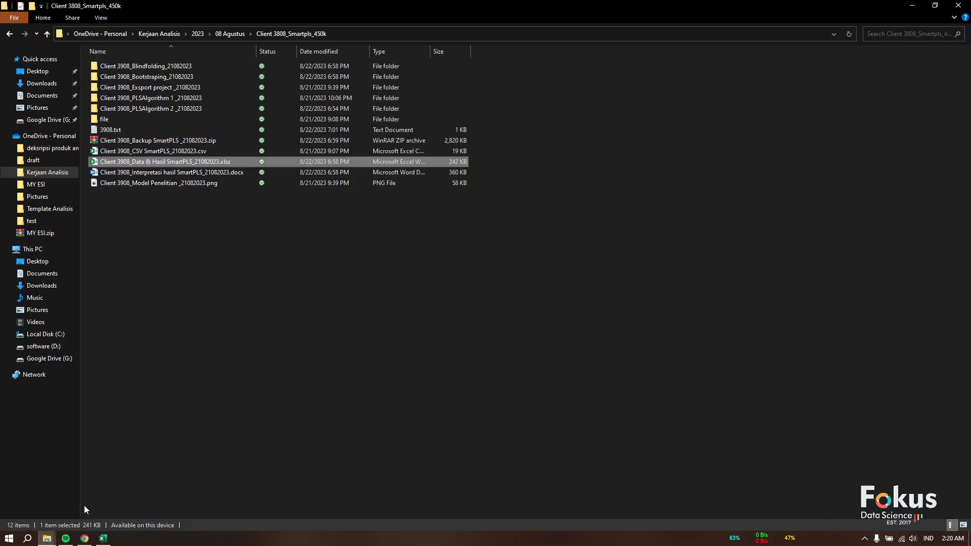
click(140, 155)
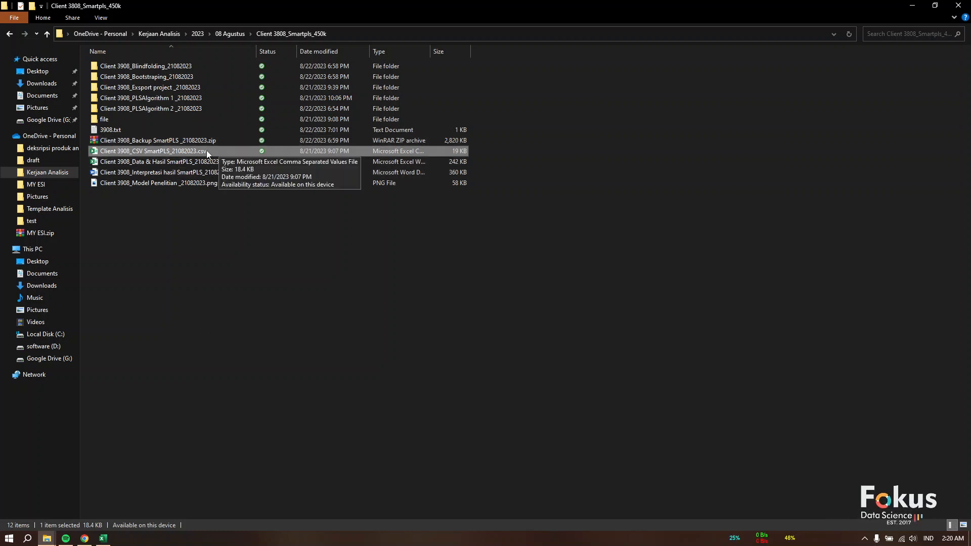
Step: Launch SmartPLS 3 and maximize its window
click(9, 540)
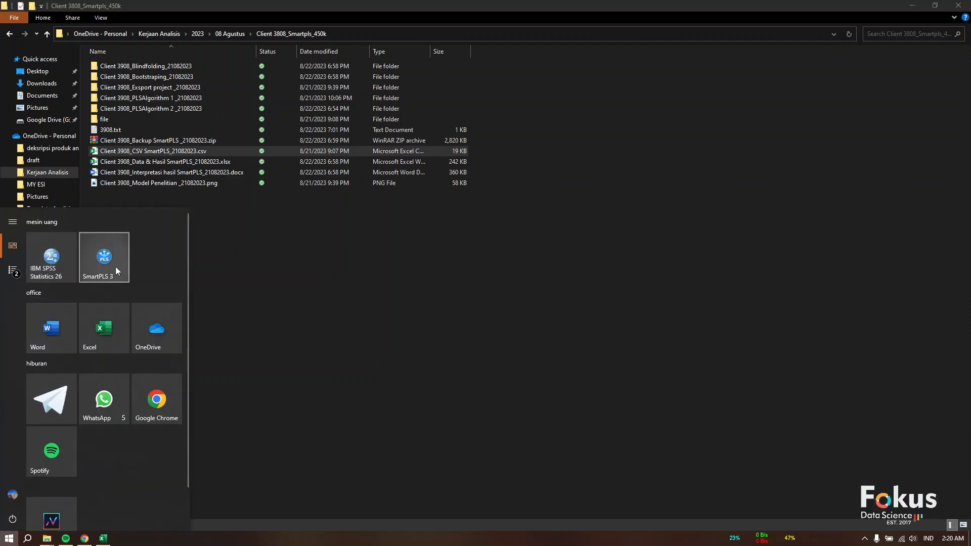
click(114, 266)
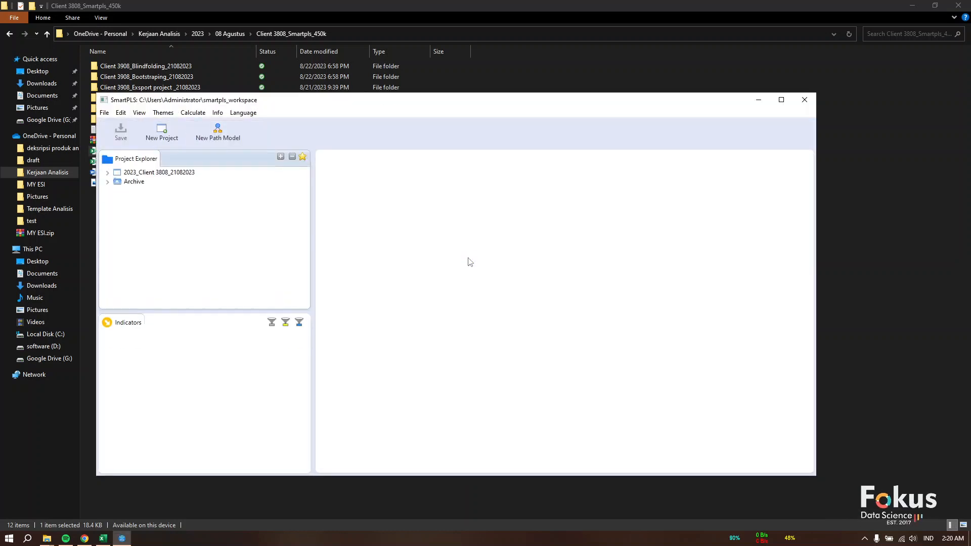
click(781, 99)
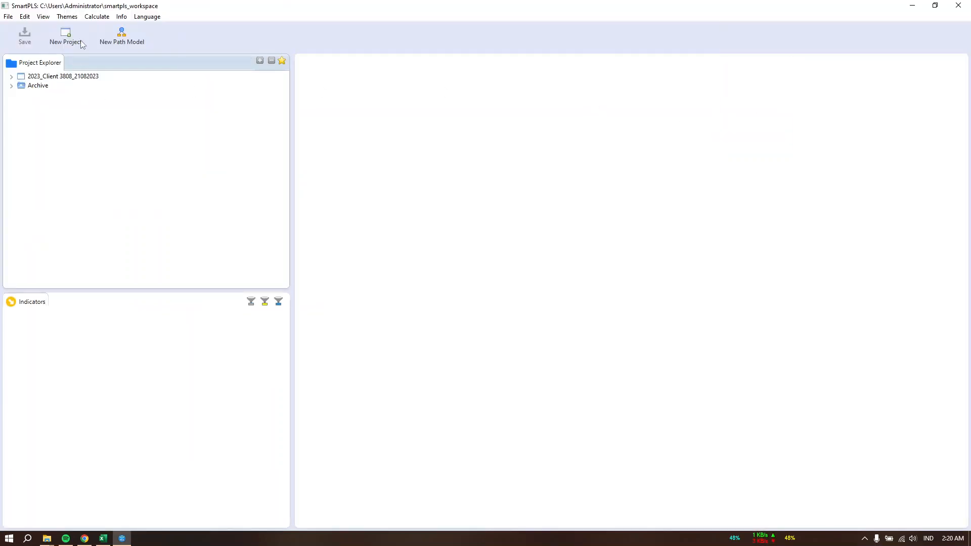
Step: Create a new project named contoh
click(67, 38)
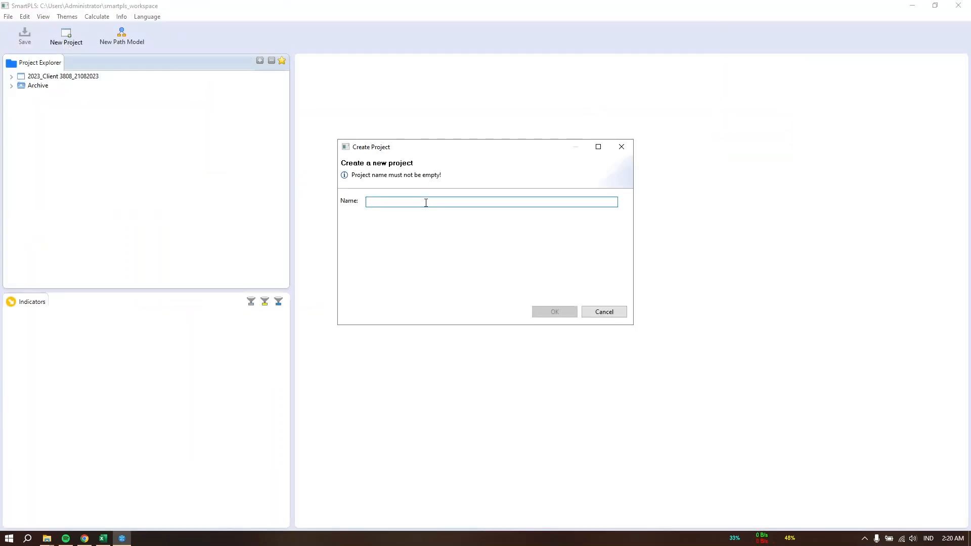
text(contoh)
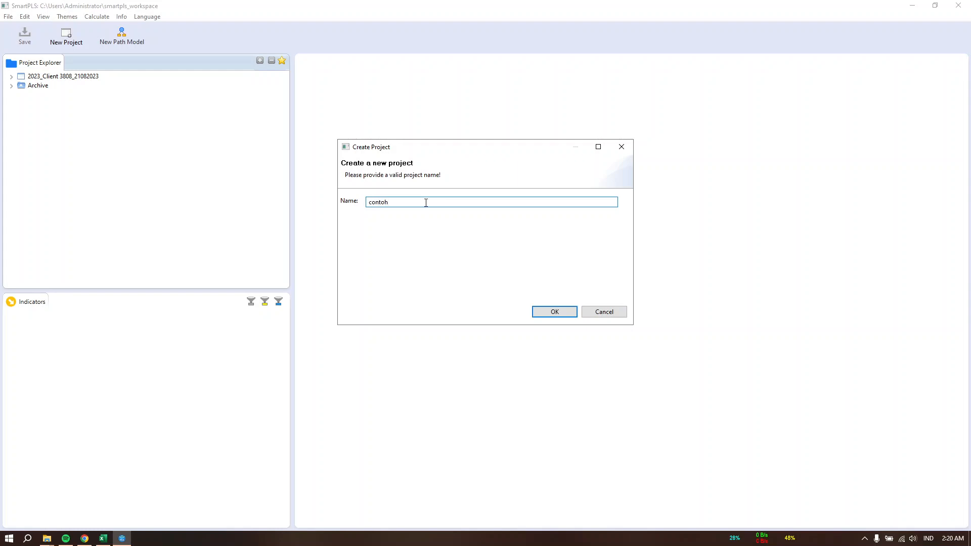
click(569, 313)
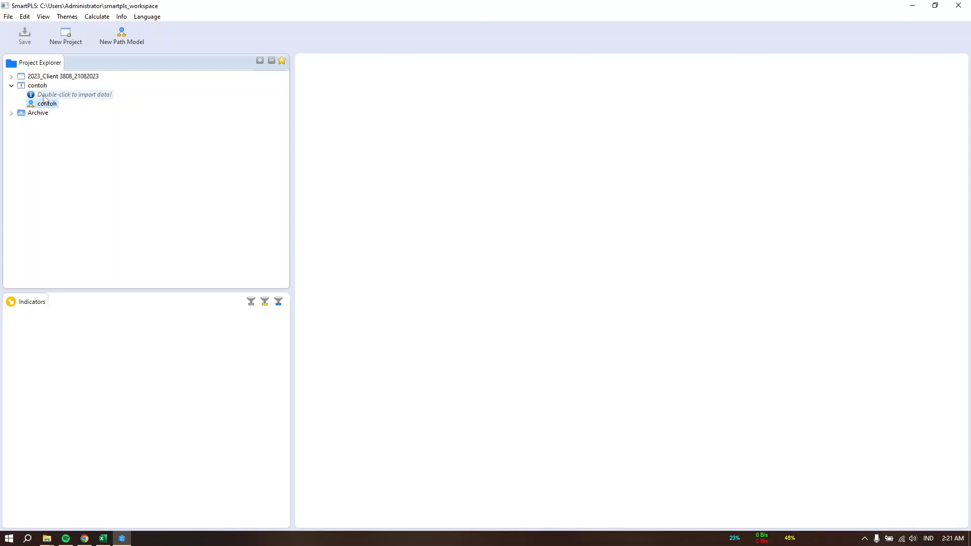
Step: Import the CSV SmartPLS_21082023.csv file from the Smartpls_450k client folder into the contoh project
double_click(61, 95)
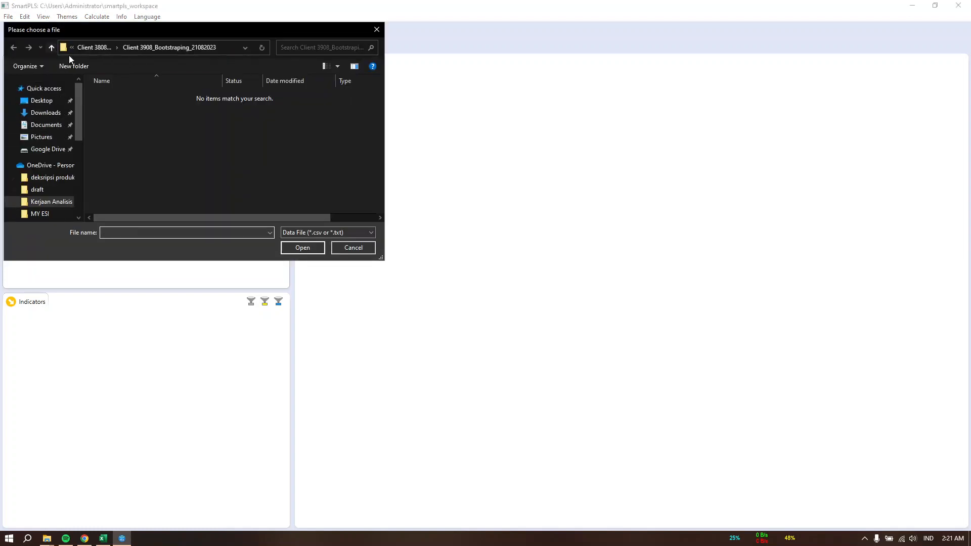
click(52, 48)
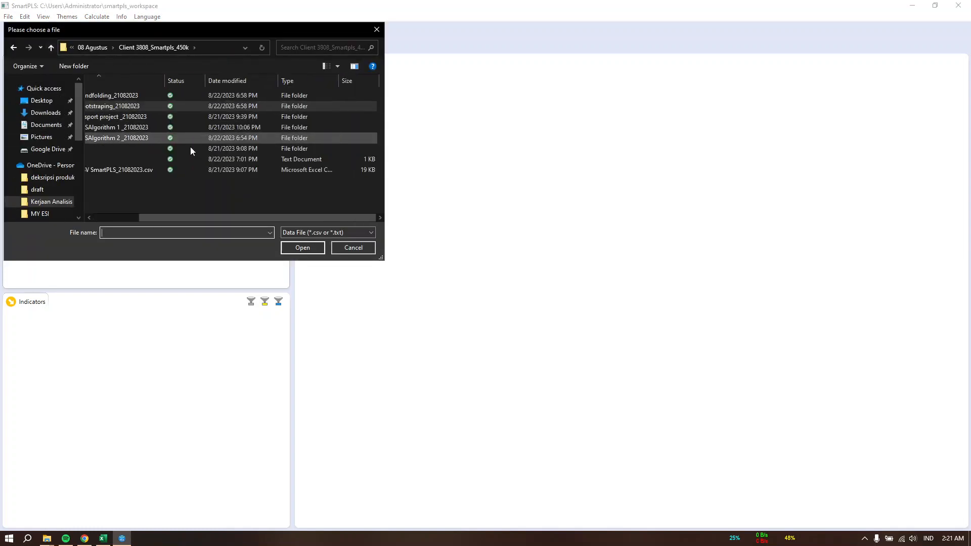
click(119, 170)
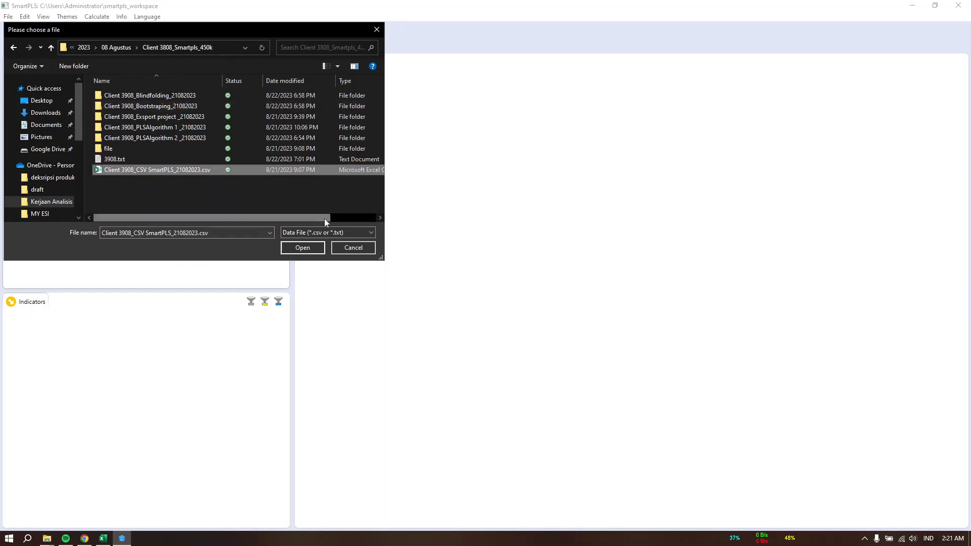
click(296, 248)
click(550, 314)
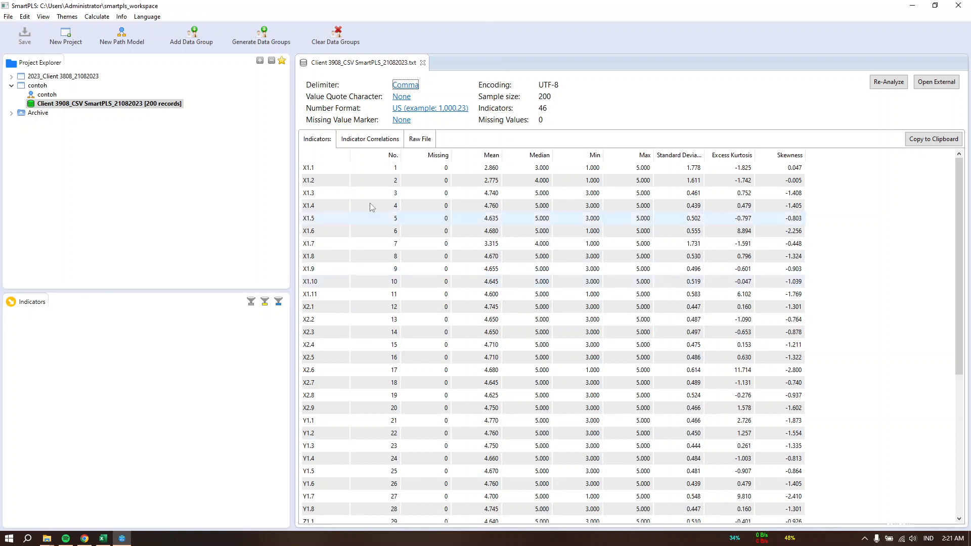
Step: Close the imported data view and open the contoh path model
click(423, 62)
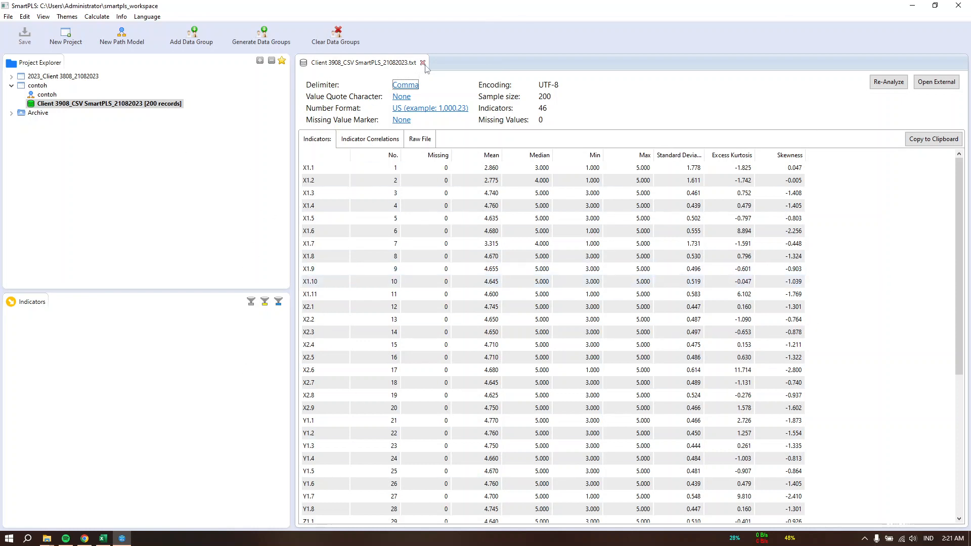
click(43, 96)
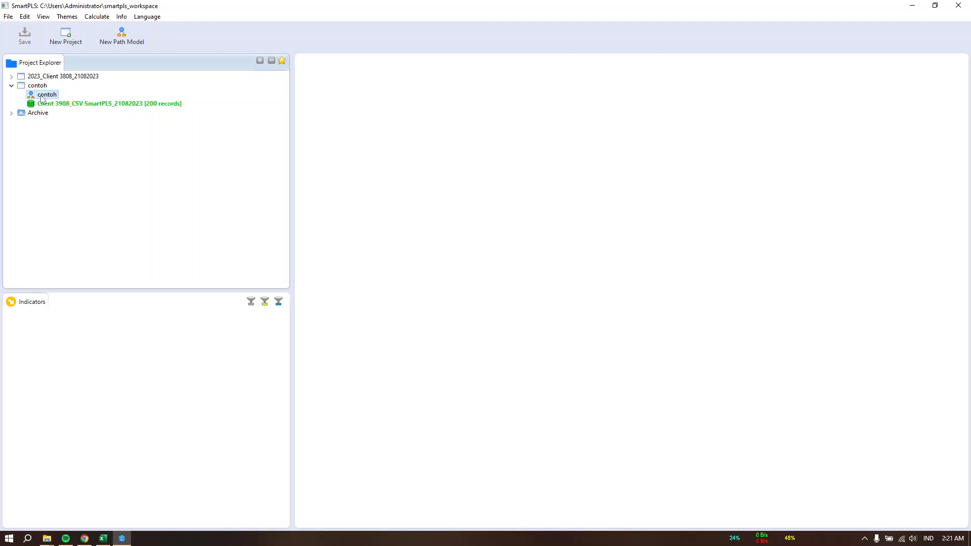
double_click(42, 96)
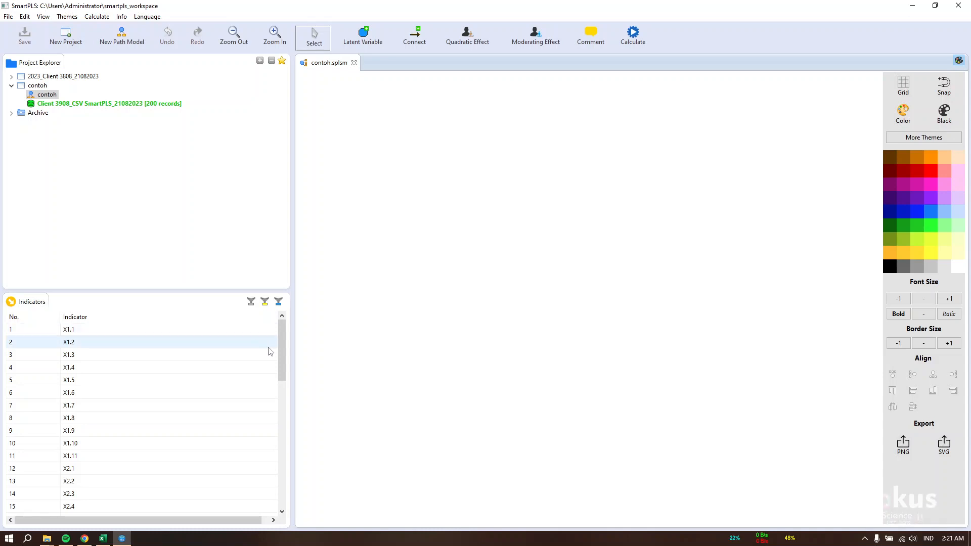
Step: Place a latent variable with indicators X1.1 to X1.11 in the upper part of the model canvas
click(200, 334)
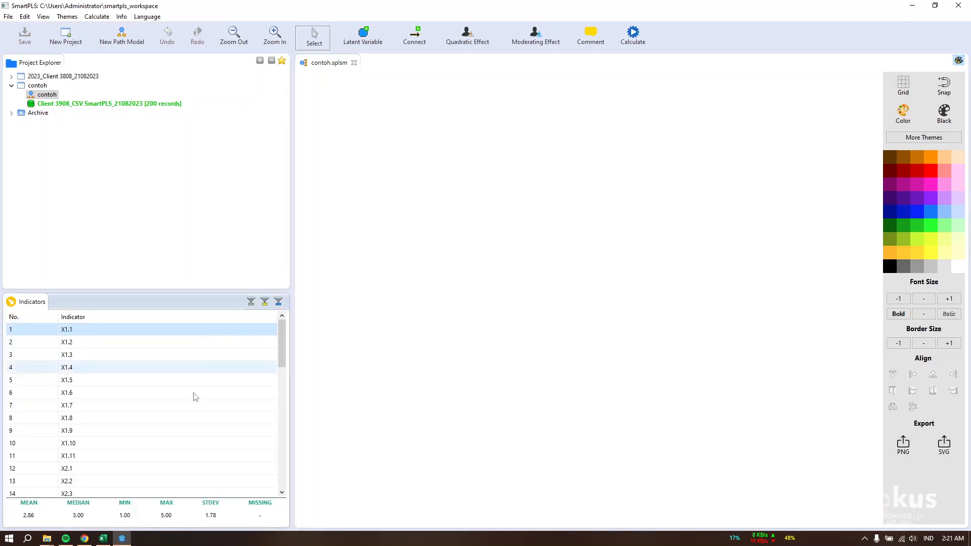
shift+click(171, 462)
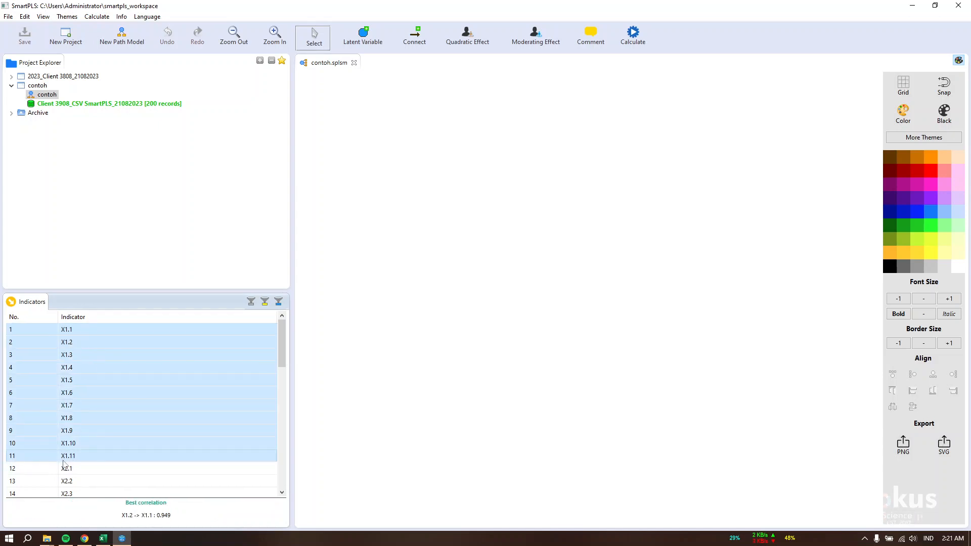
drag(111, 387, 399, 134)
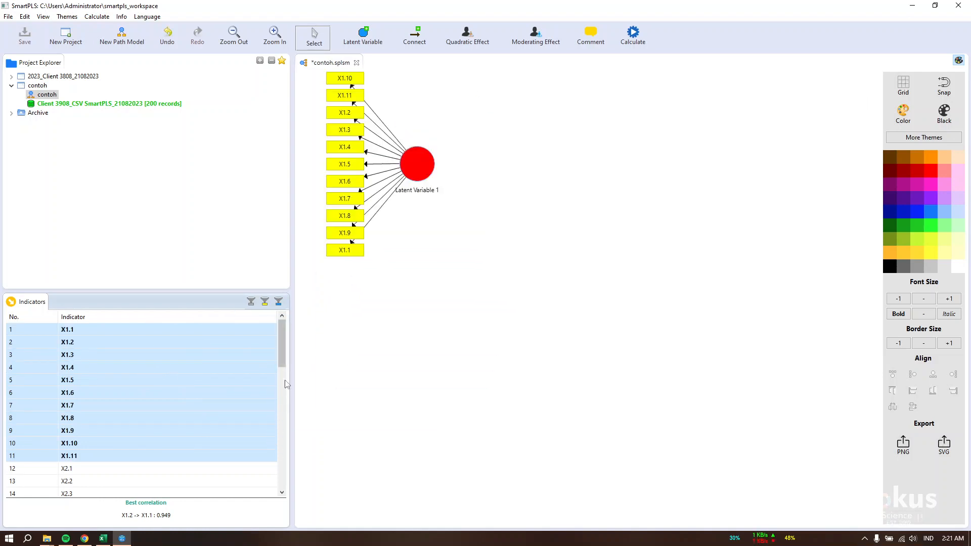
Step: Place a second latent variable with indicators X2.1 to X2.9 below the X1 construct
scroll(283, 349, down, 2)
scroll(238, 396, down, 4)
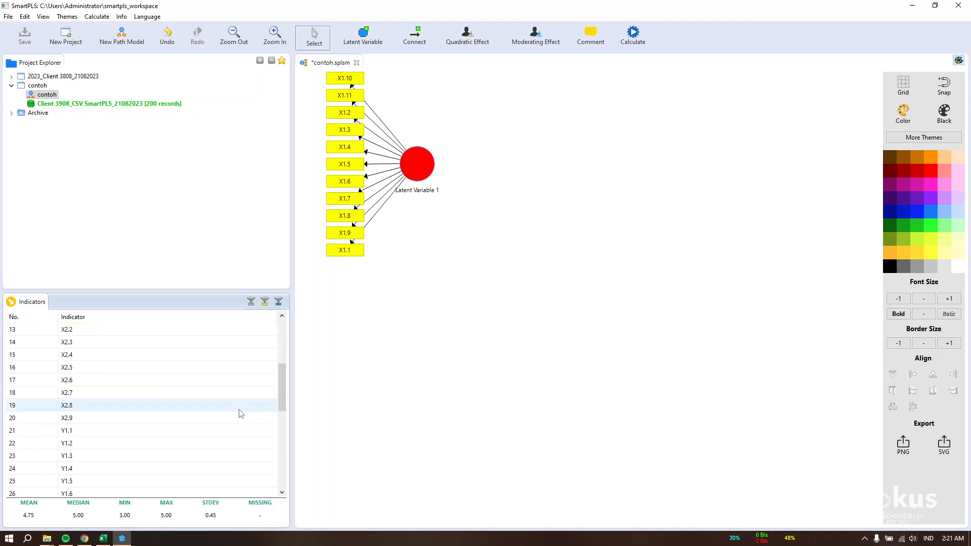
shift+click(208, 354)
drag(206, 352, 399, 335)
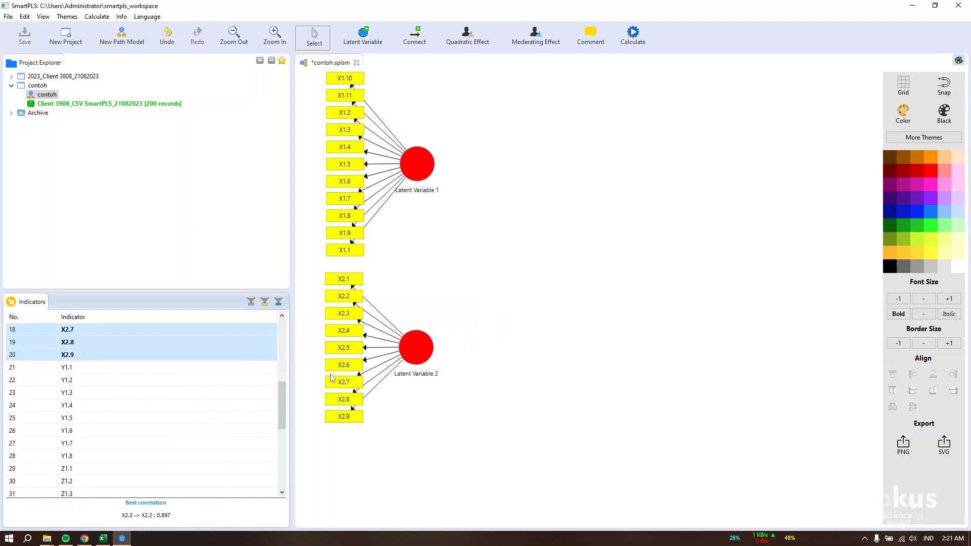
Step: Place a latent variable with indicators Y1.1 to Y1.8 beside the two existing X constructs on the canvas
click(207, 369)
scroll(209, 445, down, 1)
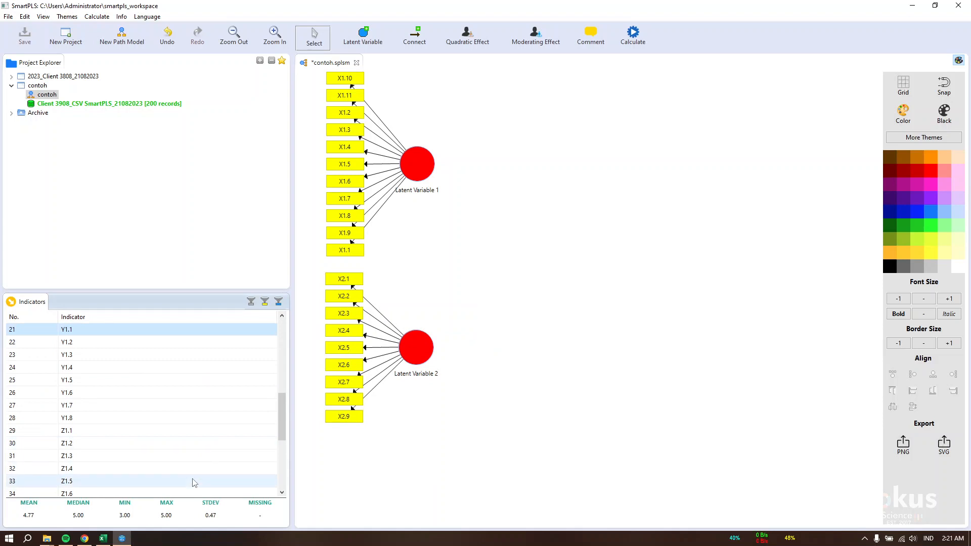
shift+click(208, 417)
drag(209, 403, 543, 278)
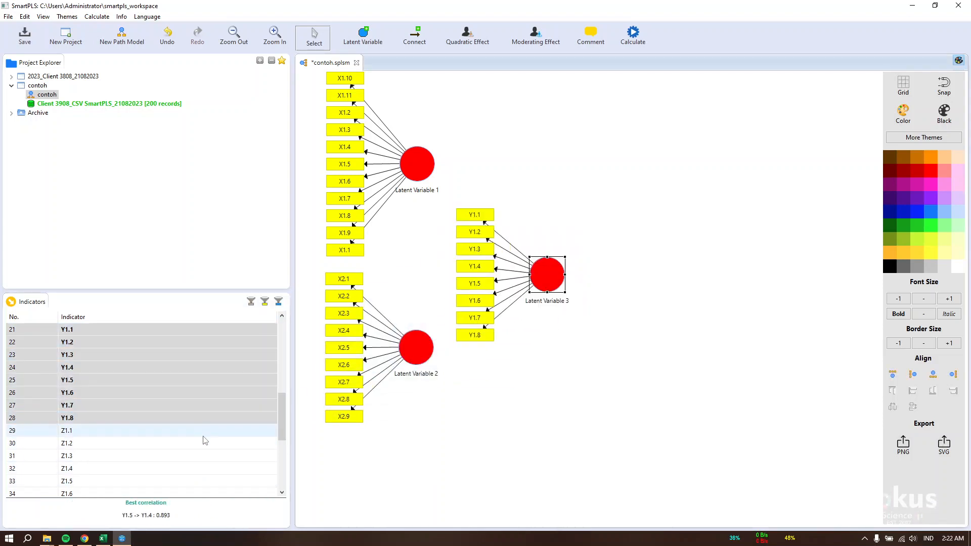
Step: Place a fourth latent variable with indicators Z1.1 to Z1.18 to the lower right of the Y construct
click(205, 441)
scroll(204, 450, down, 4)
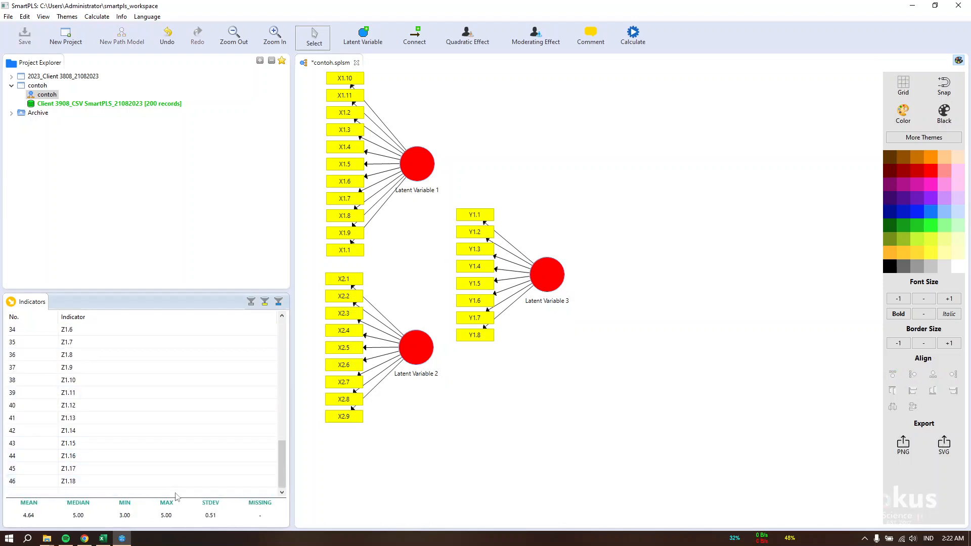
shift+click(177, 480)
drag(230, 434, 710, 385)
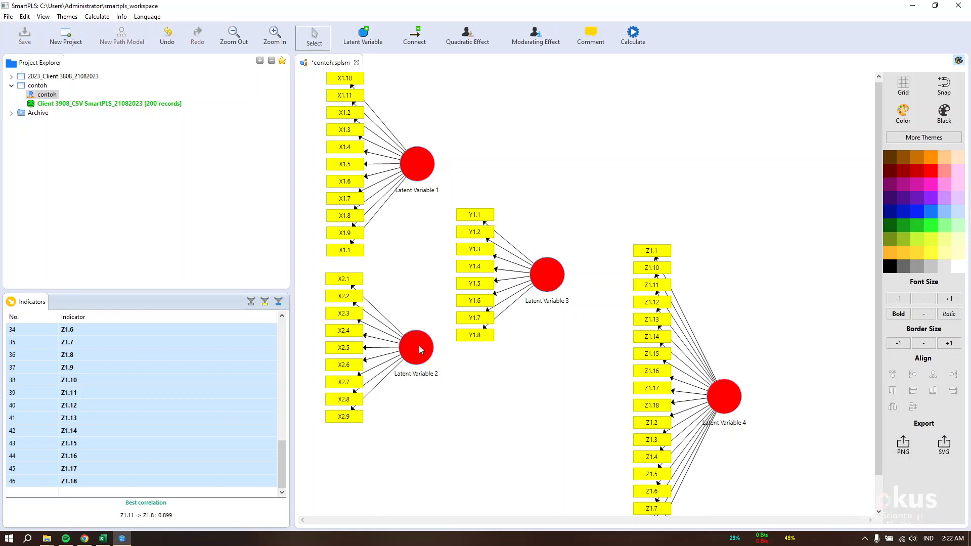
Step: Spread the four constructs apart, with Y to the far right, Z at the lower middle and X1 closer to the centre
drag(422, 336, 424, 359)
drag(544, 270, 568, 201)
drag(724, 395, 609, 390)
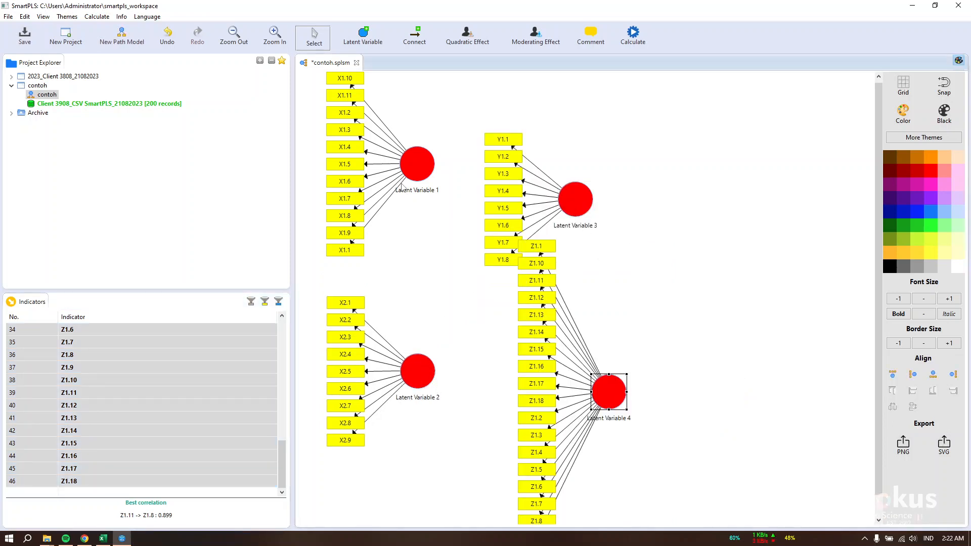
drag(560, 201, 706, 256)
drag(418, 167, 461, 209)
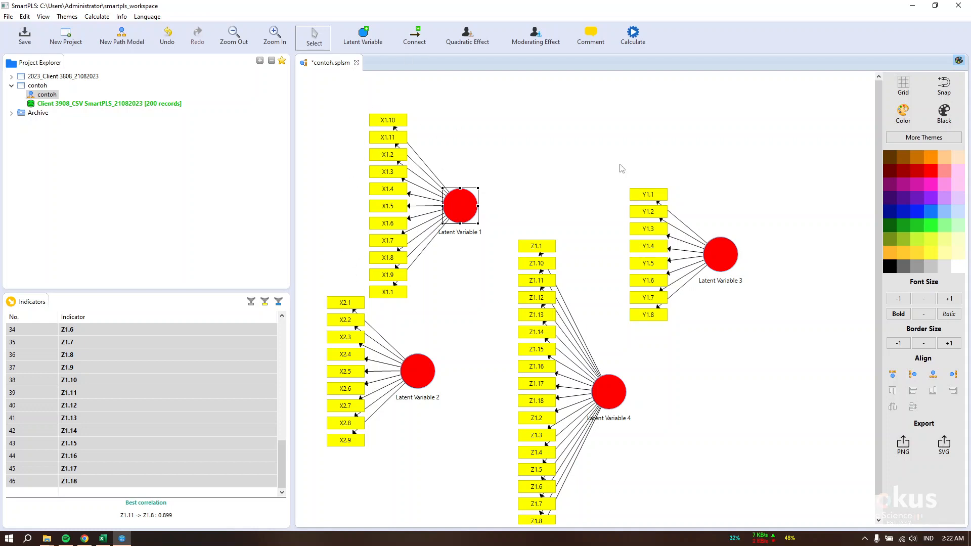
Step: Align the X1 indicators above, Z indicators below and Y indicators right of their constructs, arranging the constructs around an open centre
click(893, 375)
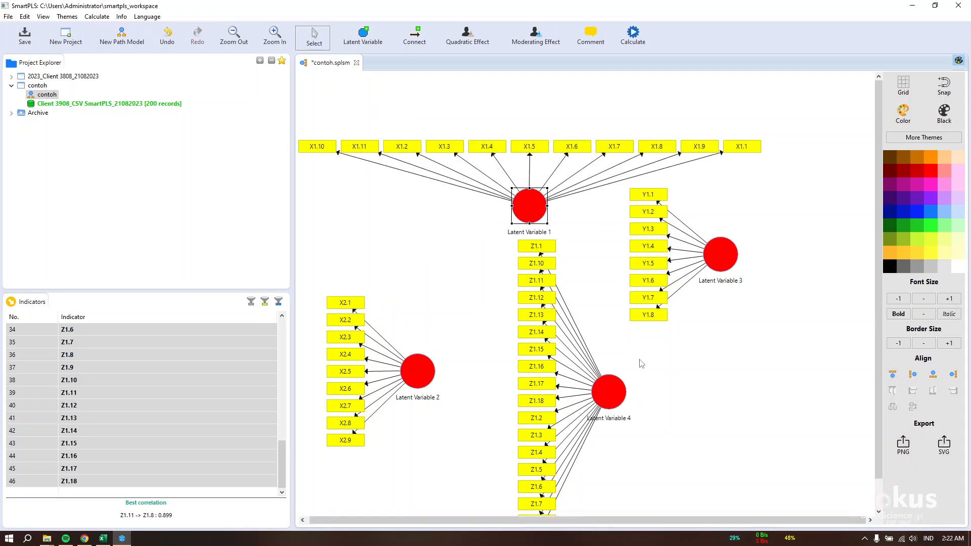
drag(425, 372, 392, 269)
drag(616, 395, 560, 372)
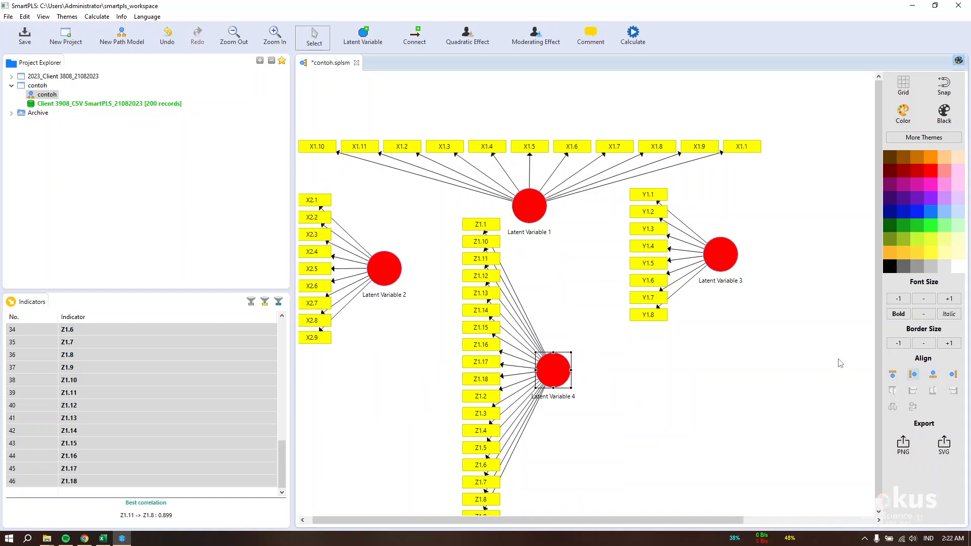
click(933, 375)
drag(718, 256, 668, 261)
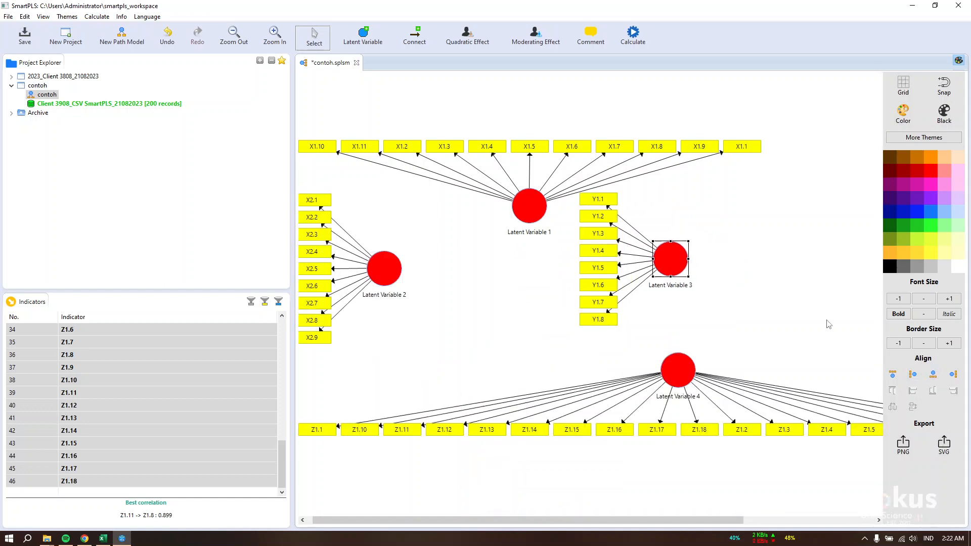
click(954, 375)
drag(682, 376, 561, 383)
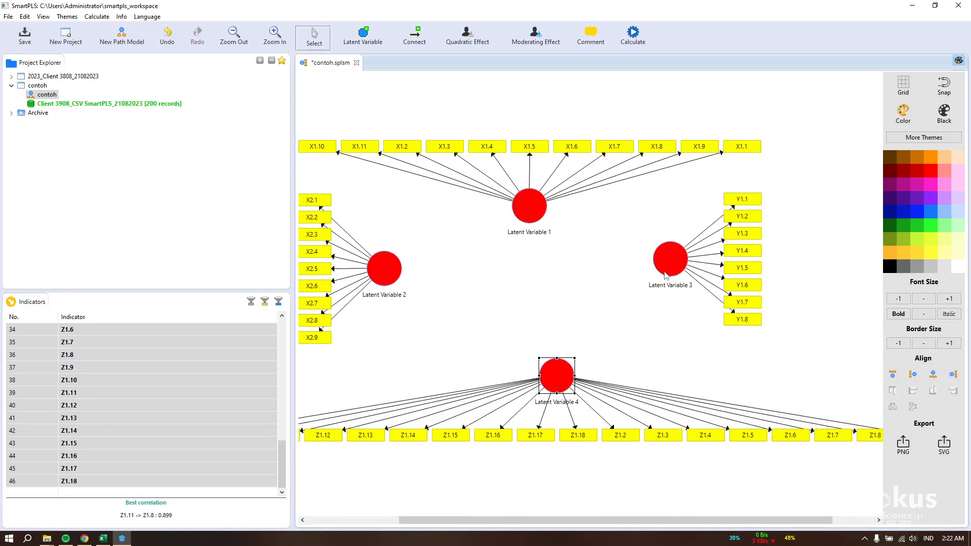
Step: Fine-tune the positions of the X1, X2 and Y constructs into a balanced diamond layout with Z
drag(669, 260, 682, 264)
drag(378, 272, 404, 278)
drag(529, 205, 546, 201)
click(691, 282)
drag(692, 282, 694, 283)
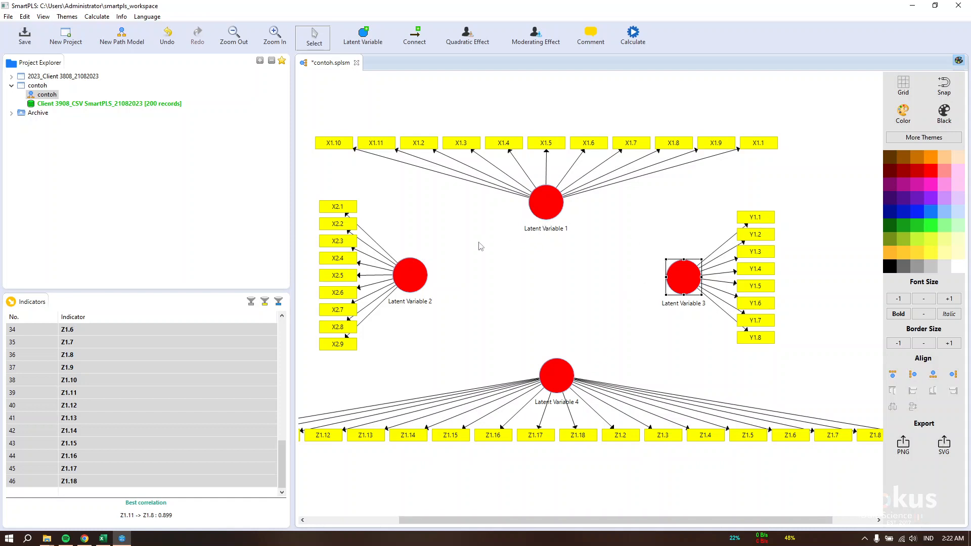
drag(419, 282, 426, 280)
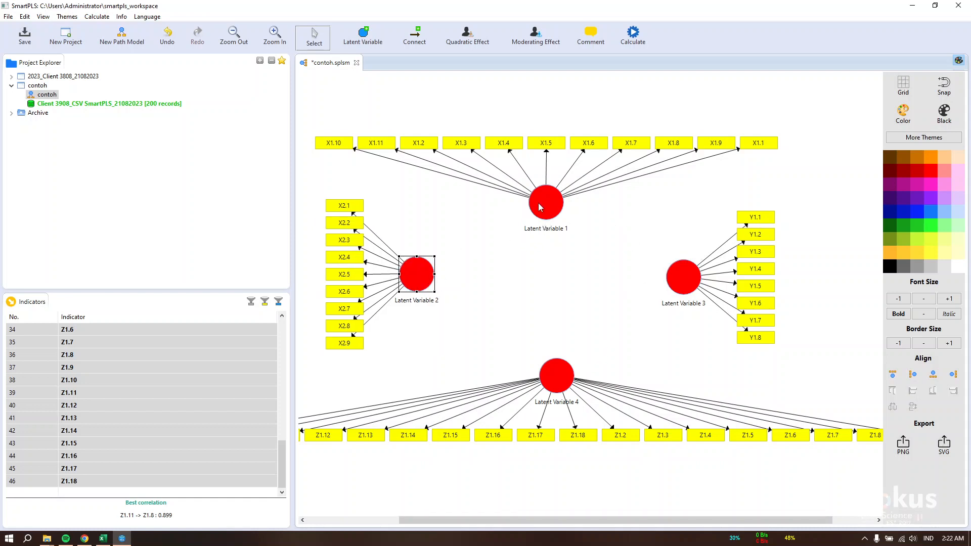
drag(540, 206, 542, 198)
drag(404, 286, 415, 286)
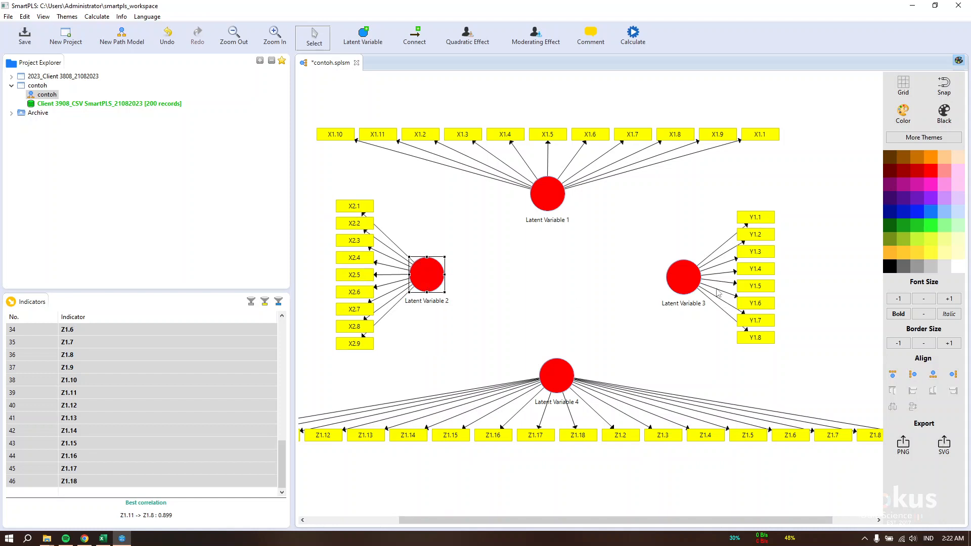
drag(688, 288, 675, 289)
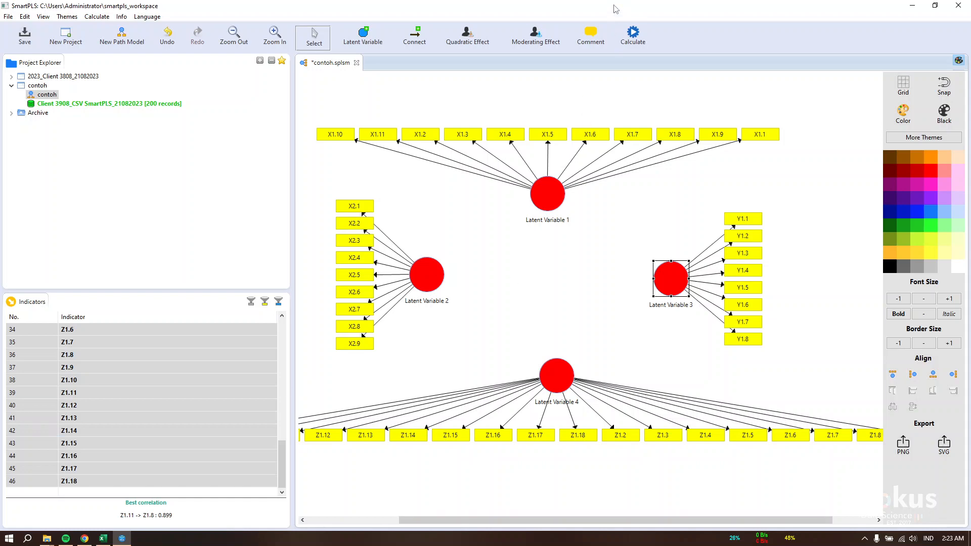
Step: Arrange the SmartPLS window and the Excel data workbook side by side
drag(615, 9, 970, 148)
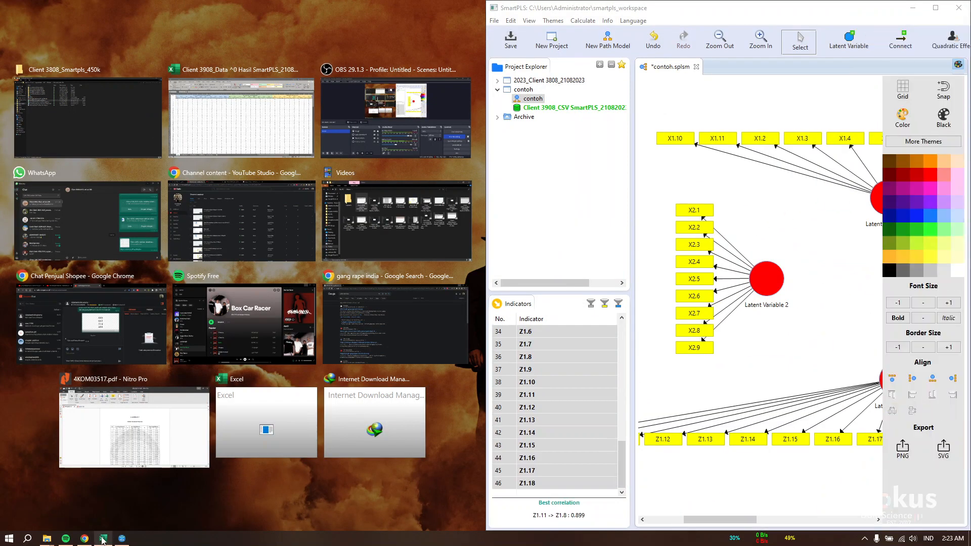
click(103, 538)
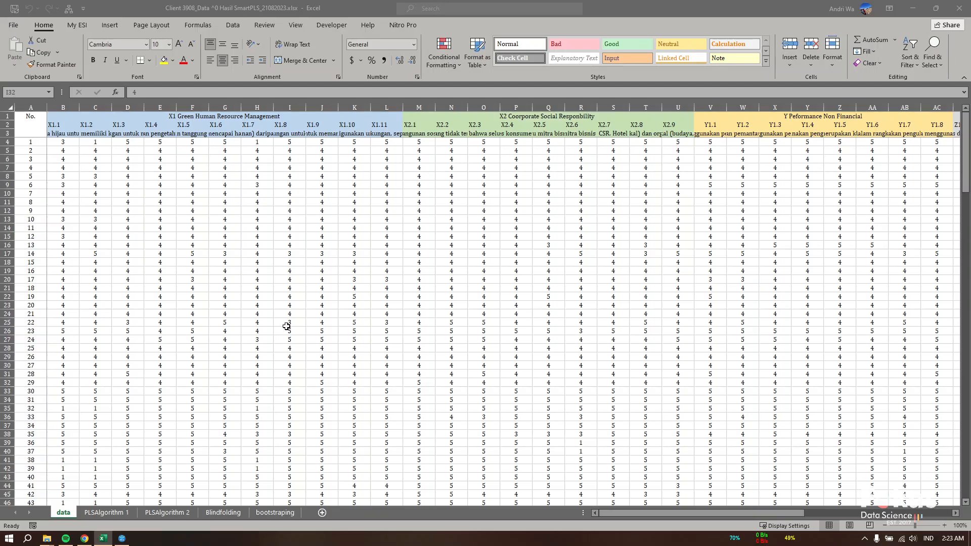
drag(706, 8, 3, 227)
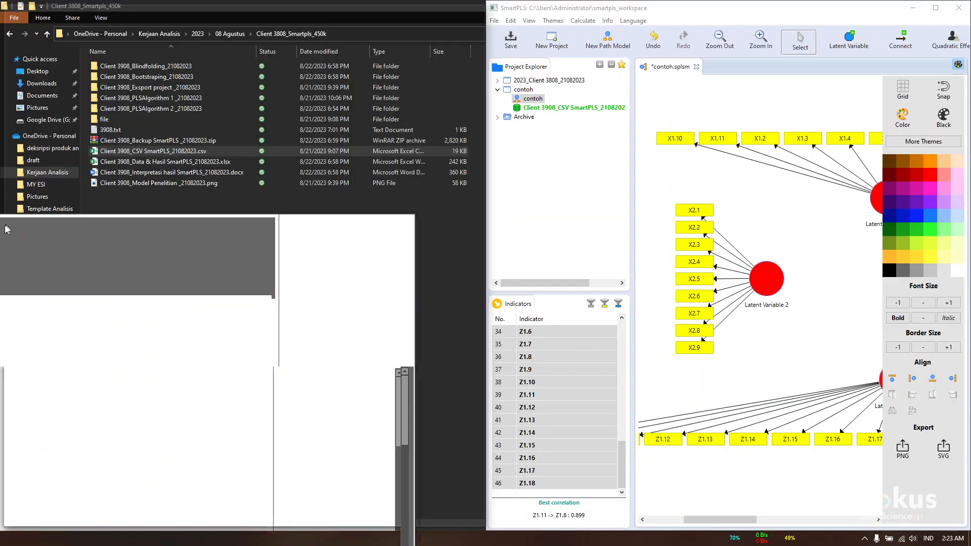
Step: Rename Latent Variable 1 as X1 Green Human Resource Management, copying the name from cell AW4 of the data sheet
drag(314, 514, 475, 511)
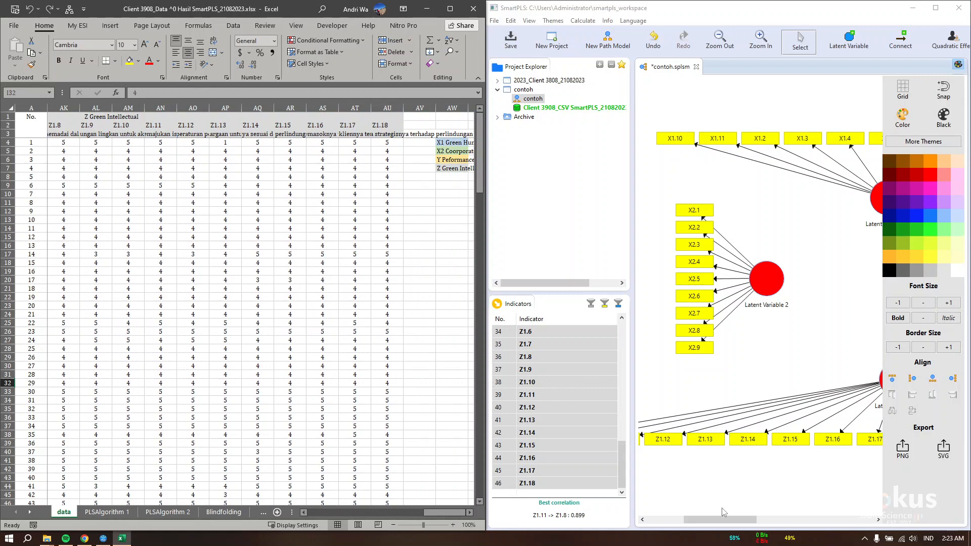
drag(723, 517, 756, 519)
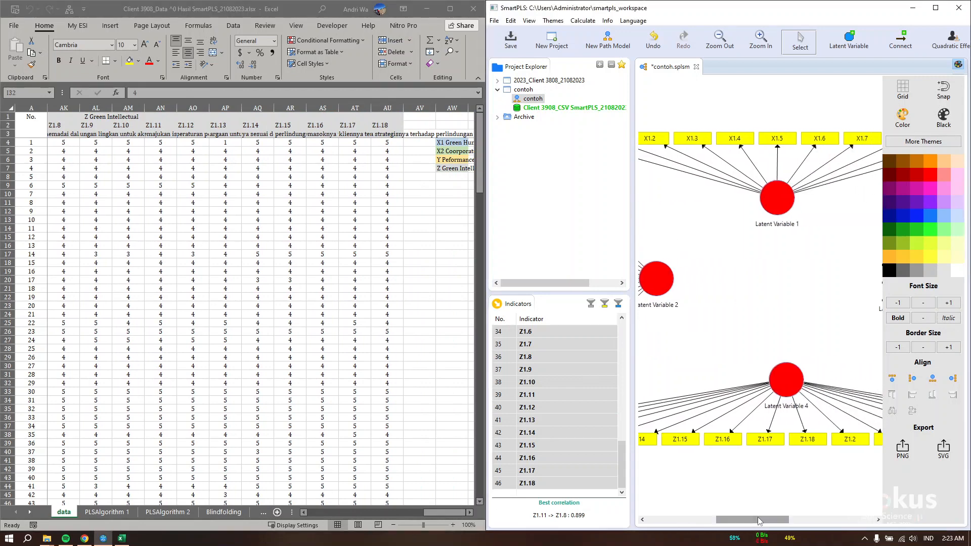
click(443, 142)
key(ctrl+c)
click(777, 199)
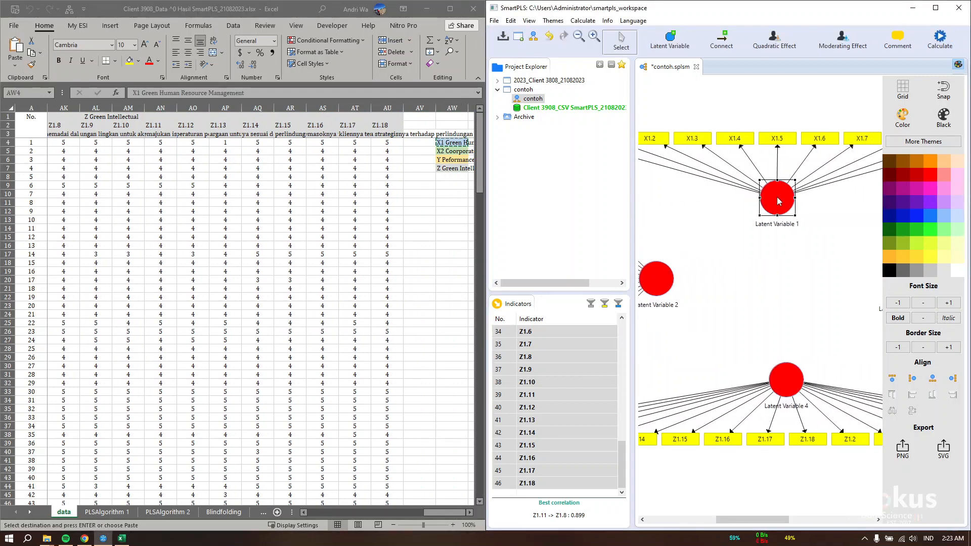
right_click(777, 200)
click(799, 213)
key(ctrl+v)
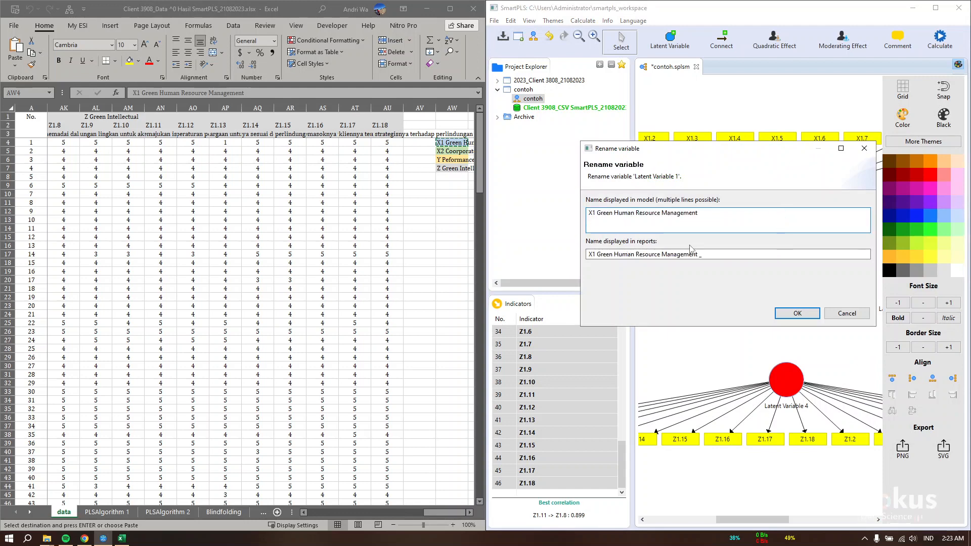
click(792, 313)
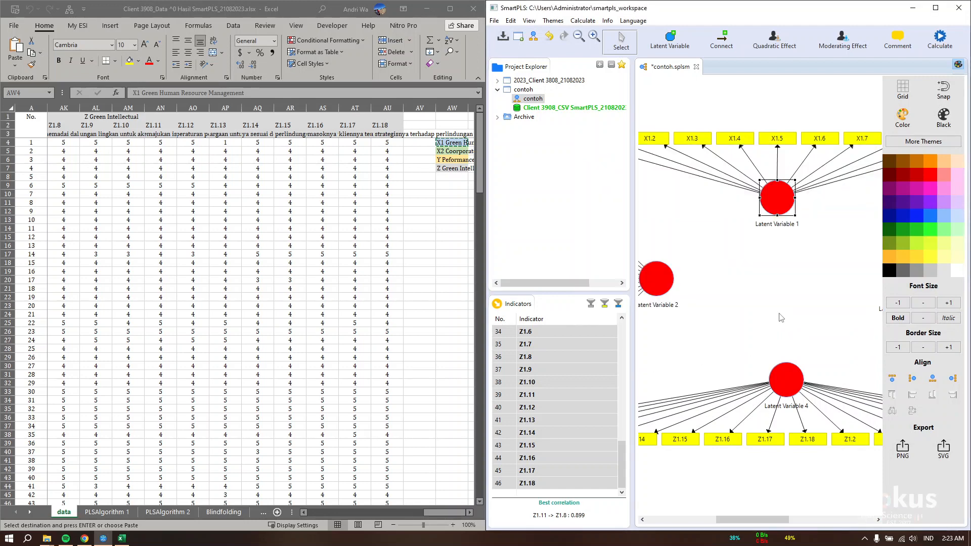
Step: Rename Latent Variable 2 as X2 Coorporate Social Responbility, copying the name from cell AW5 of the data sheet
click(440, 151)
key(ctrl+c)
click(729, 292)
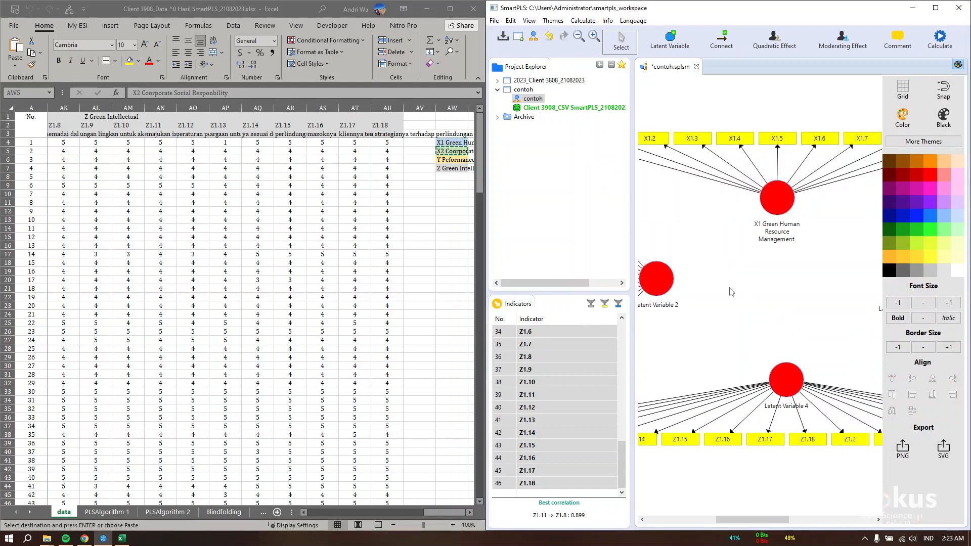
right_click(657, 279)
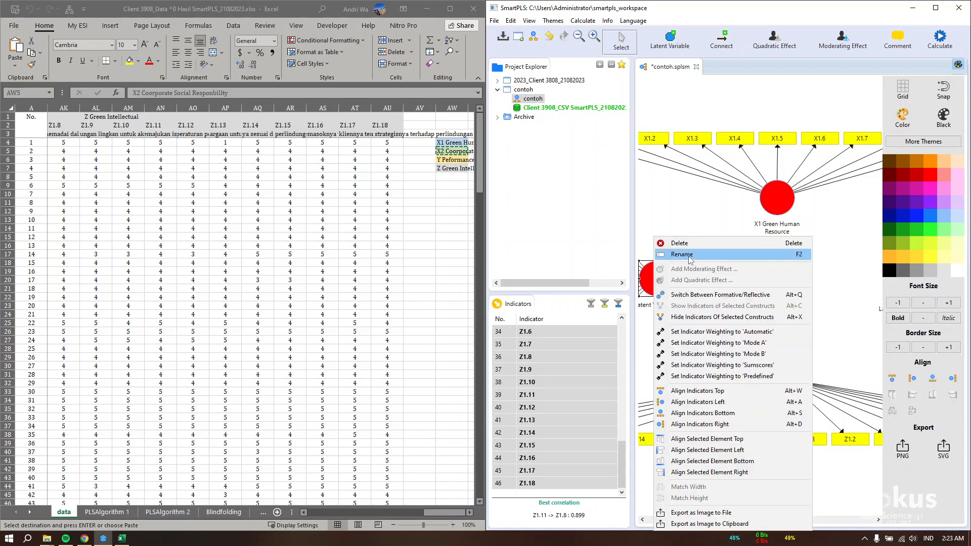
click(681, 254)
key(ctrl+a)
key(ctrl+v)
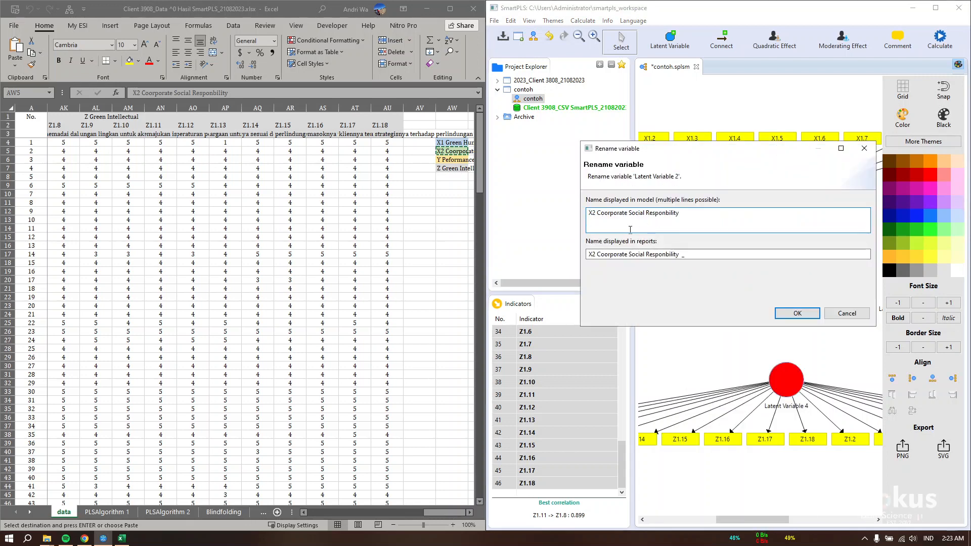
click(782, 310)
Step: Rename Latent Variable 3 as Y Peformance Non Financial, copying the name from cell AW6 of the data sheet
click(462, 159)
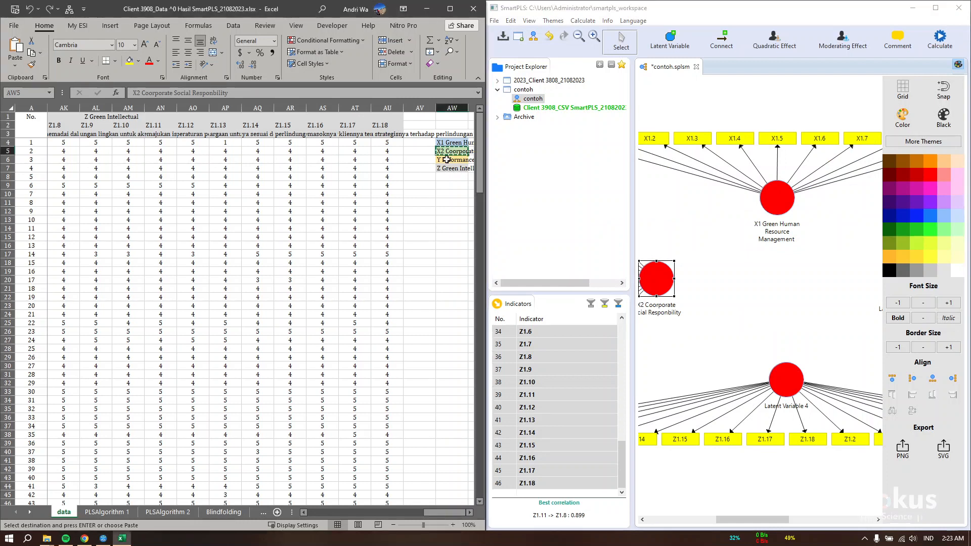
key(ctrl+c)
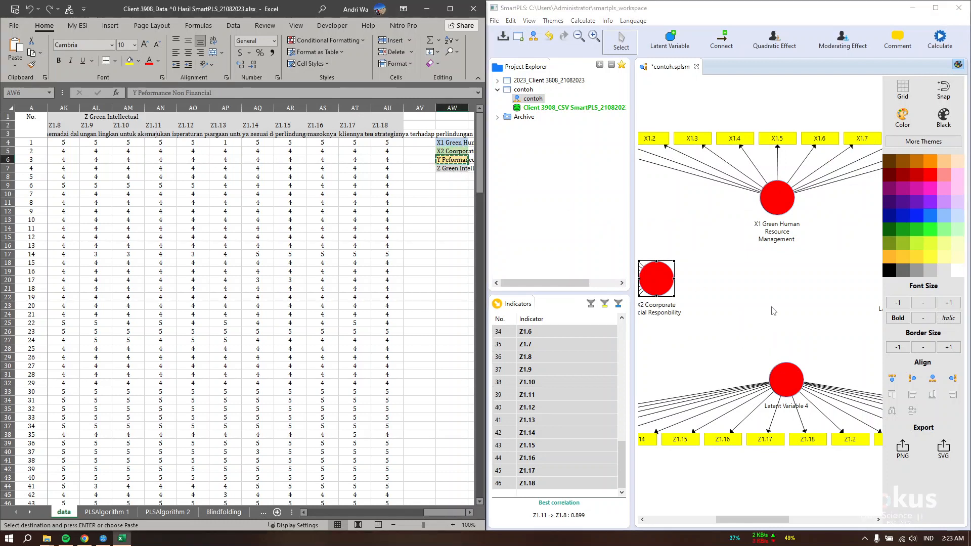
click(792, 332)
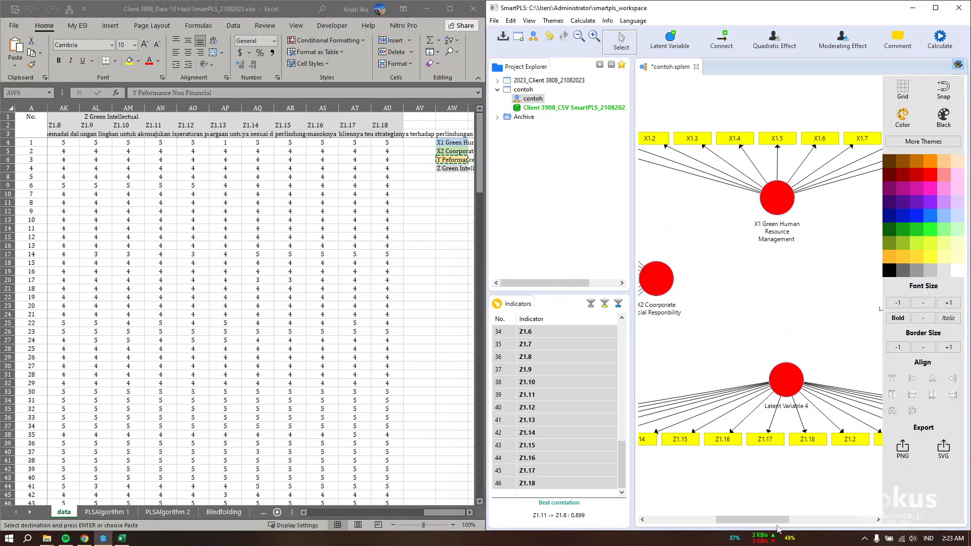
drag(779, 521, 832, 514)
right_click(715, 282)
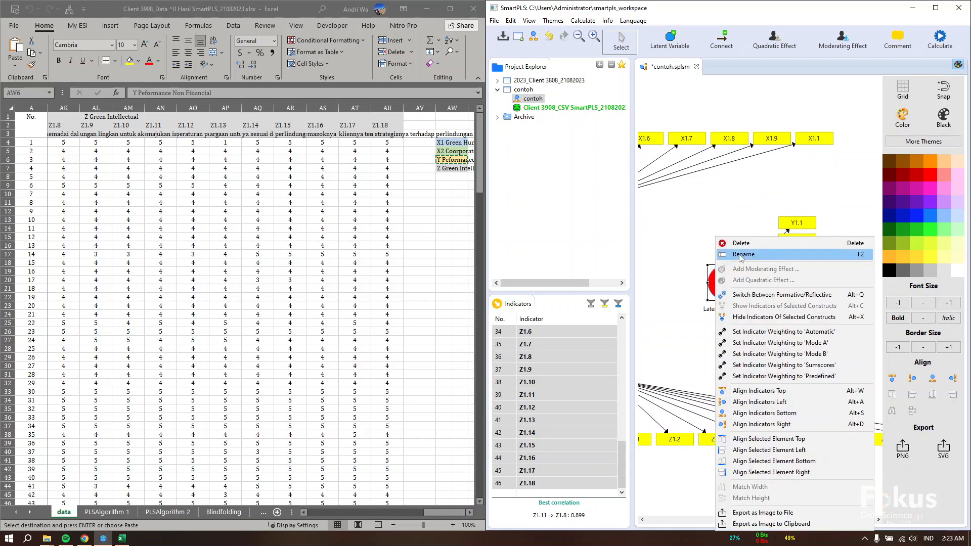
click(741, 254)
key(ctrl+v)
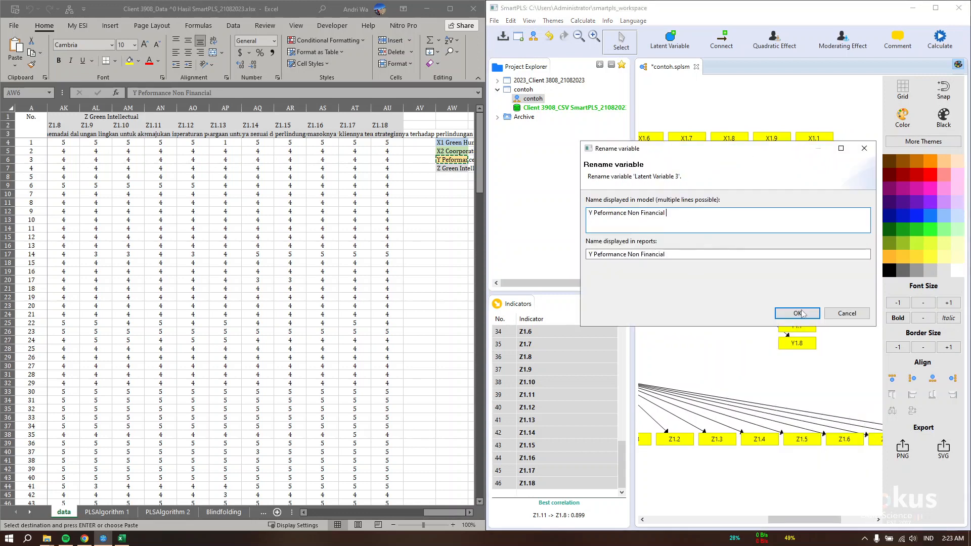
click(798, 314)
Step: Rename Latent Variable 4 as Z Green Intellectual, copying the name from cell AW7 of the data sheet
click(446, 168)
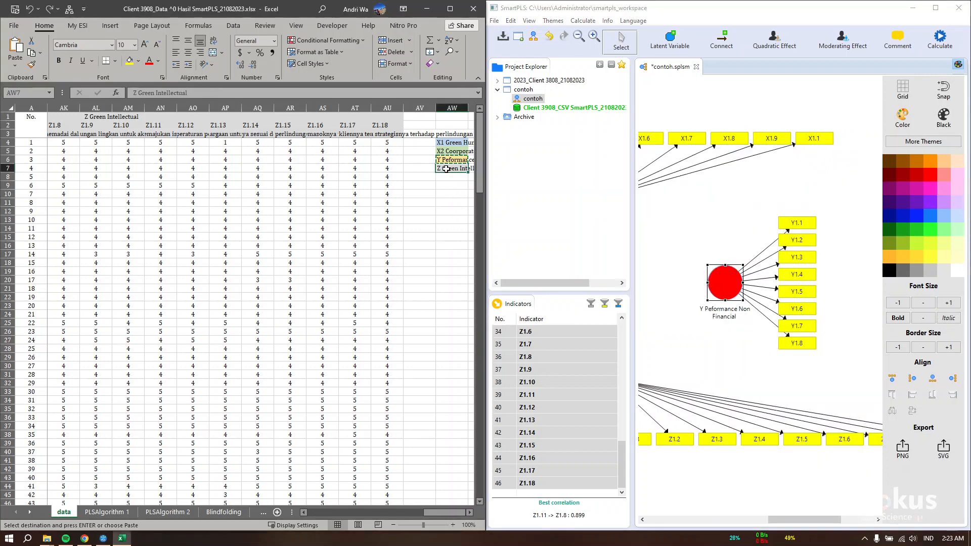
key(ctrl+c)
click(695, 368)
drag(805, 519, 774, 519)
right_click(721, 375)
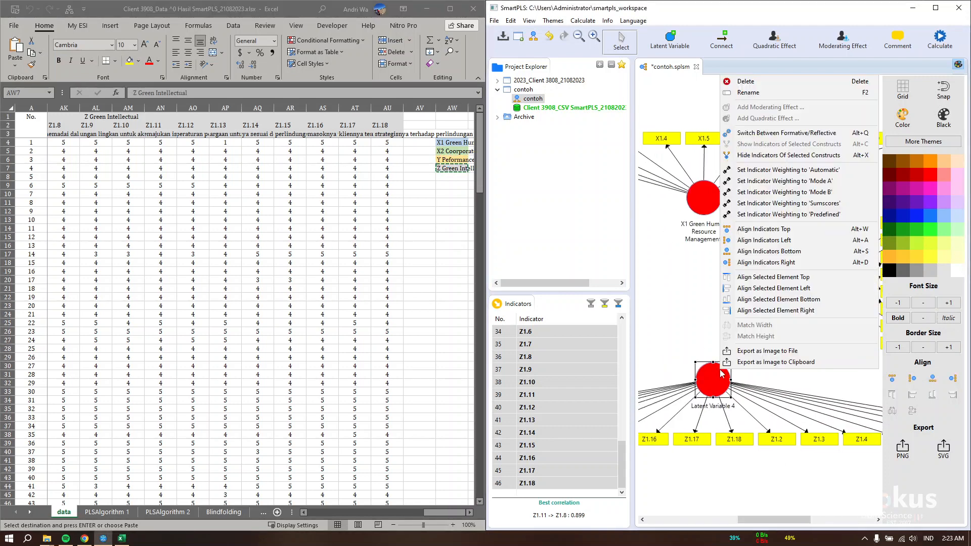
click(746, 92)
key(ctrl+v)
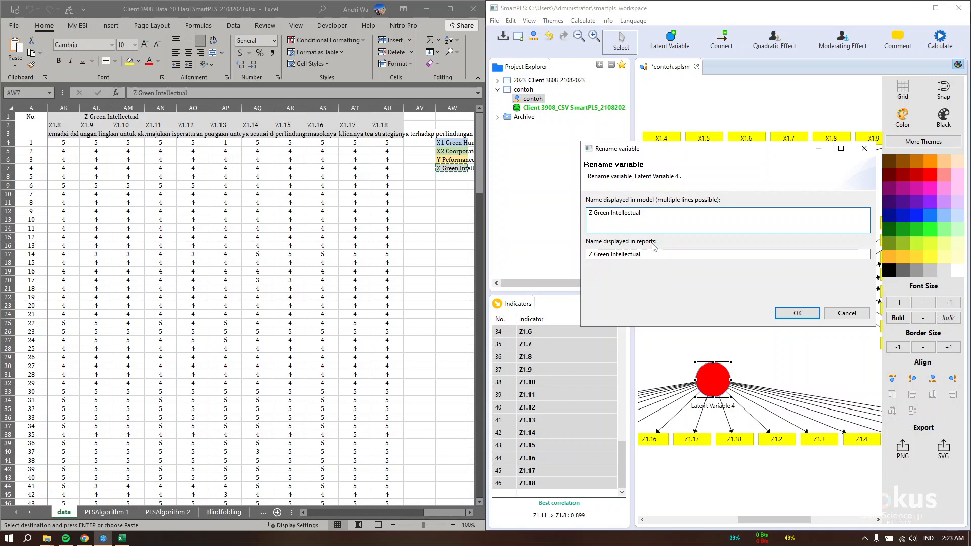
click(797, 314)
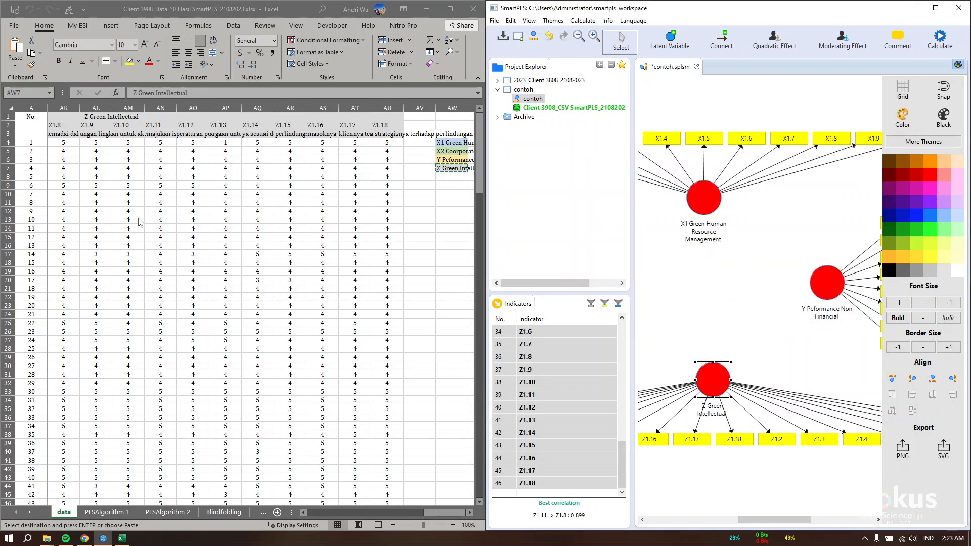
Step: Bring the reference path diagram on the PLSAlgorithm 1 sheet of the Excel workbook into view
click(106, 512)
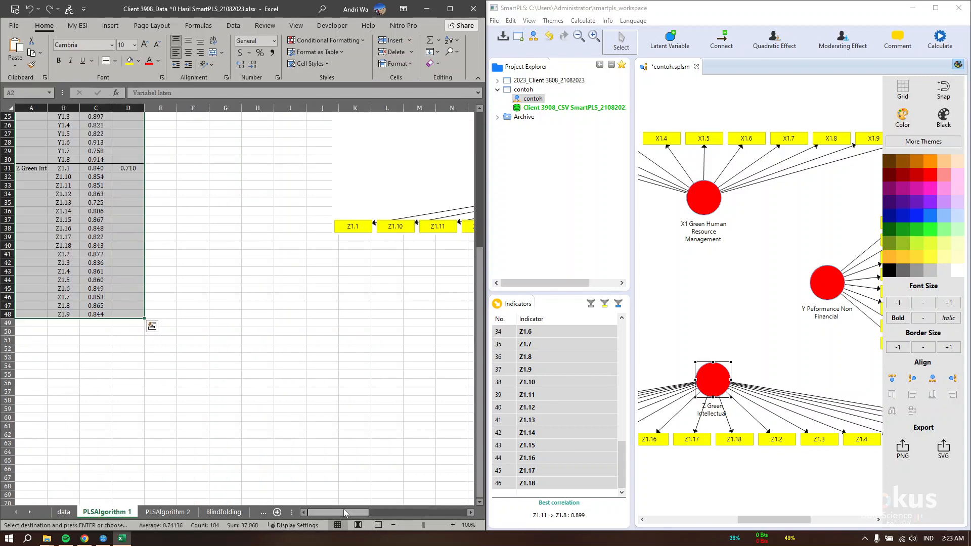
drag(342, 511, 401, 512)
scroll(141, 418, up, 6)
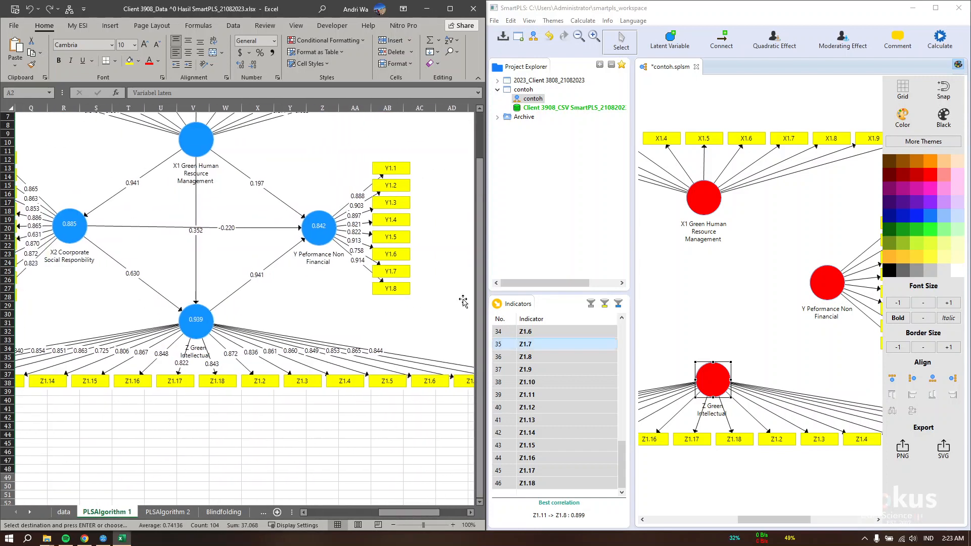
Step: In the maximized SmartPLS window, connect X1 Green Human Resource Management, X2 Coorporate Social Responbility and Z Green Intellectual each to Y Peformance Non Financial
click(728, 50)
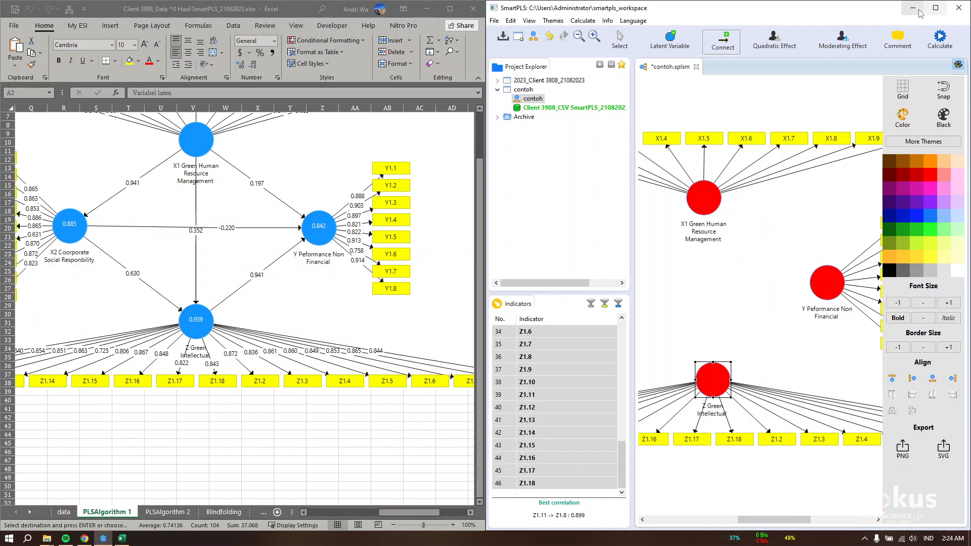
click(935, 8)
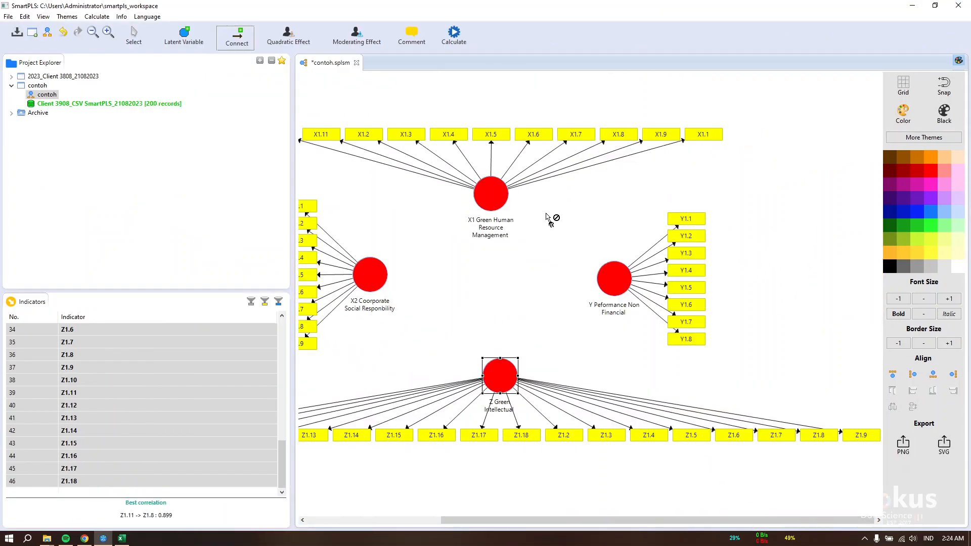
drag(677, 521, 582, 520)
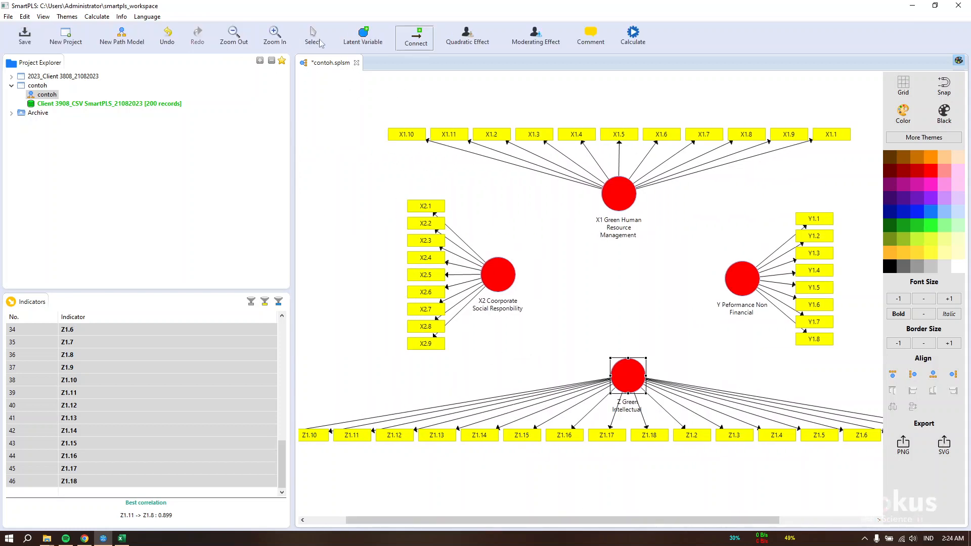
click(415, 38)
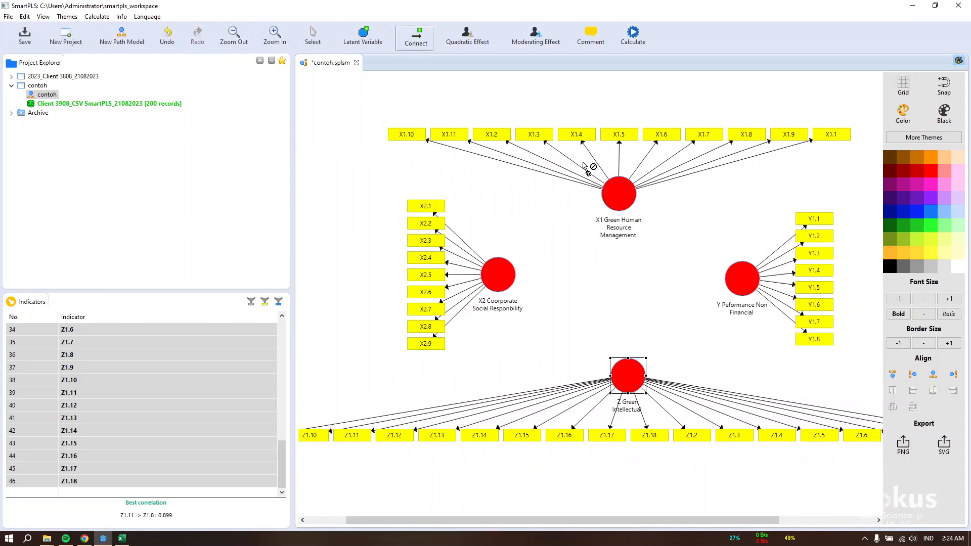
click(615, 205)
click(730, 273)
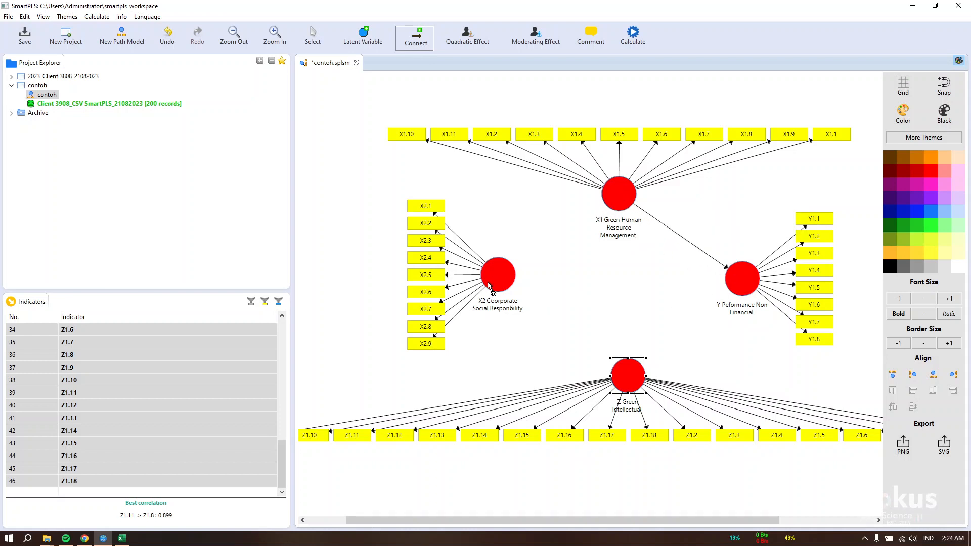
click(491, 285)
click(738, 283)
click(636, 388)
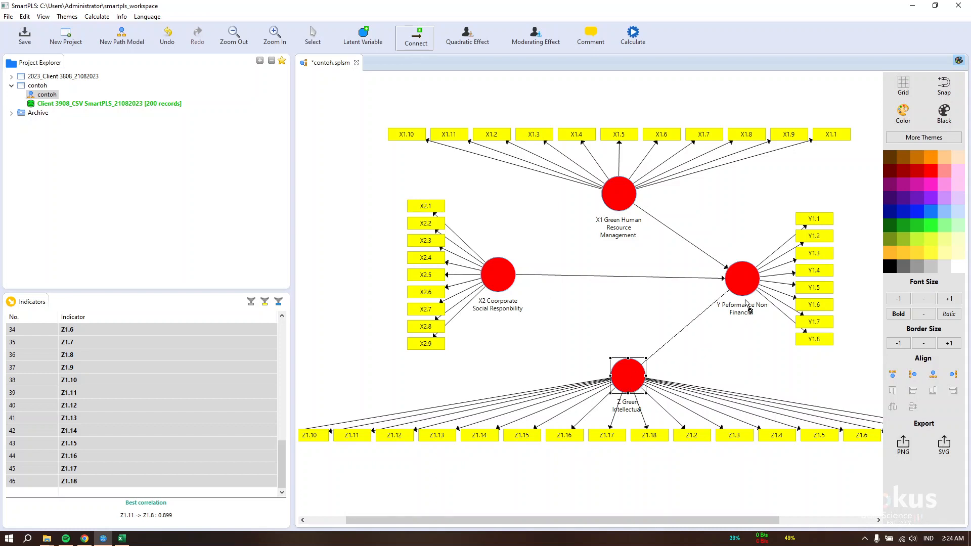
click(745, 286)
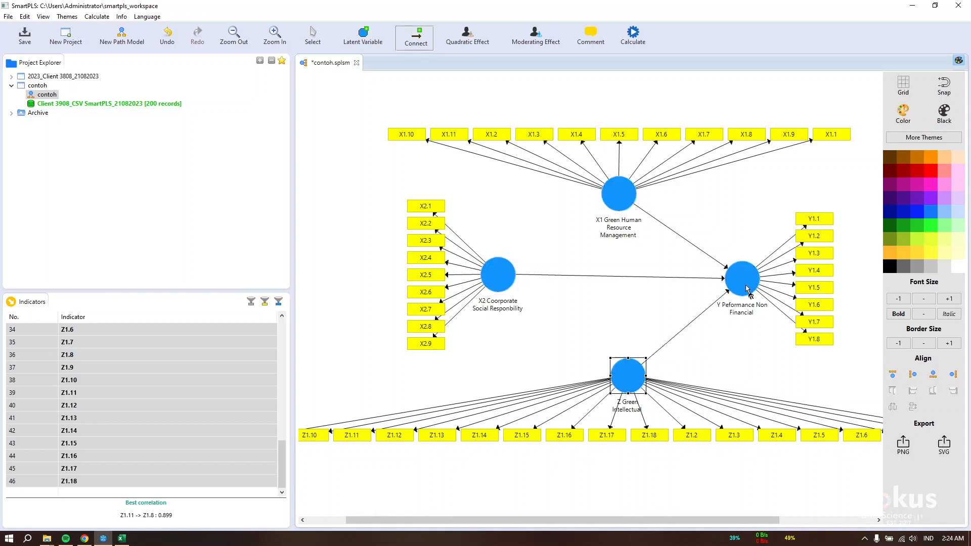
Step: Connect X1 Green Human Resource Management to X2 and to Z Green Intellectual, and connect X2 to Z
click(627, 196)
click(511, 276)
click(626, 201)
click(622, 366)
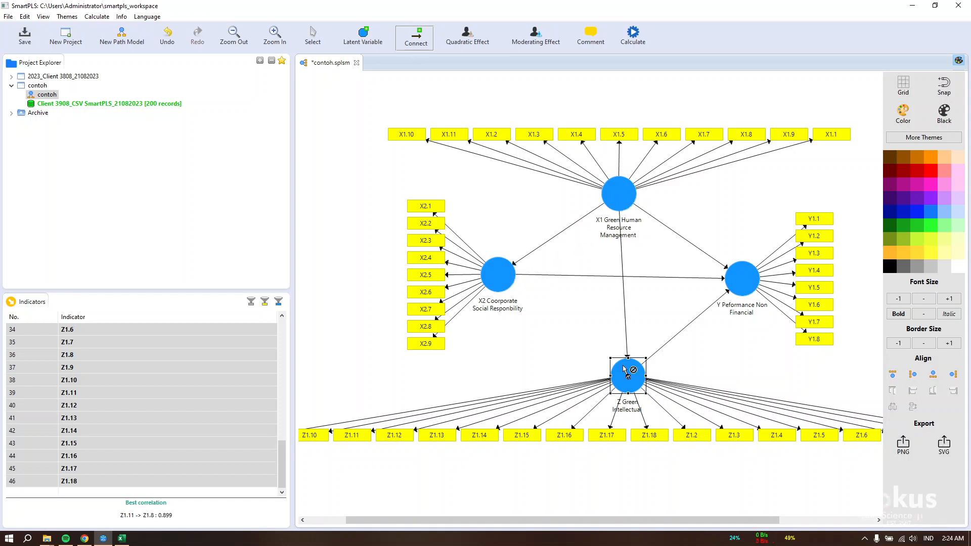
click(503, 284)
click(624, 377)
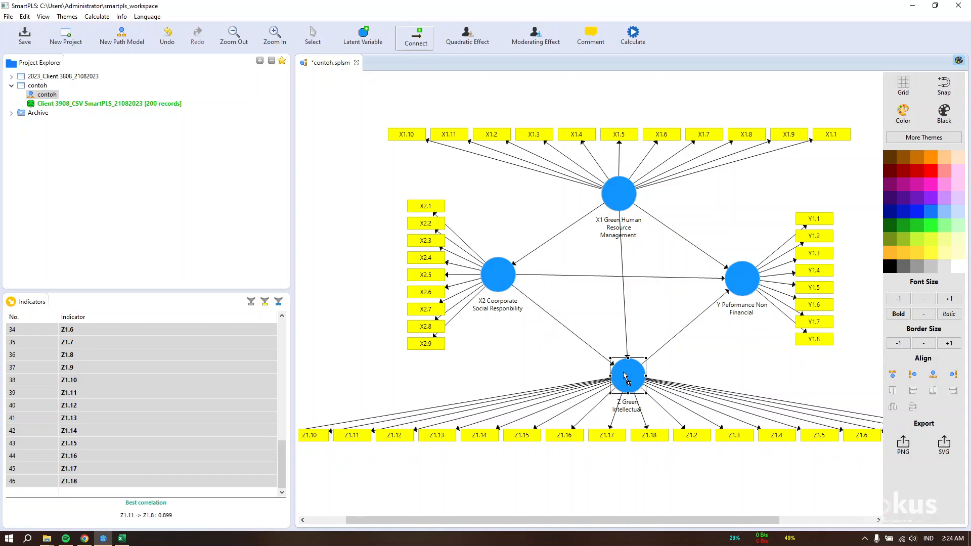
Step: Nudge the Z, X2, Y and X1 latent variables so X1 sits directly above Z and X2 is roughly level with Y
click(320, 45)
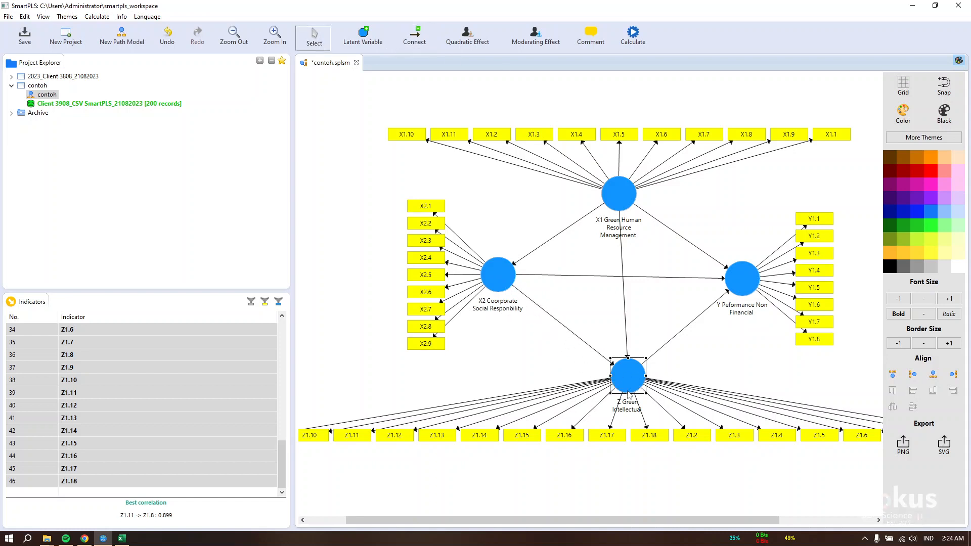
drag(631, 382, 623, 383)
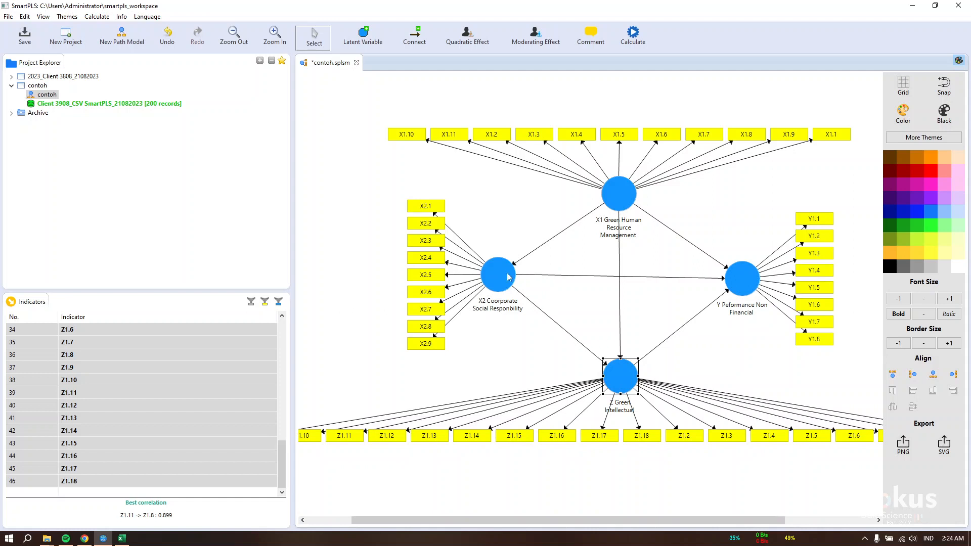
drag(509, 277, 511, 283)
click(756, 286)
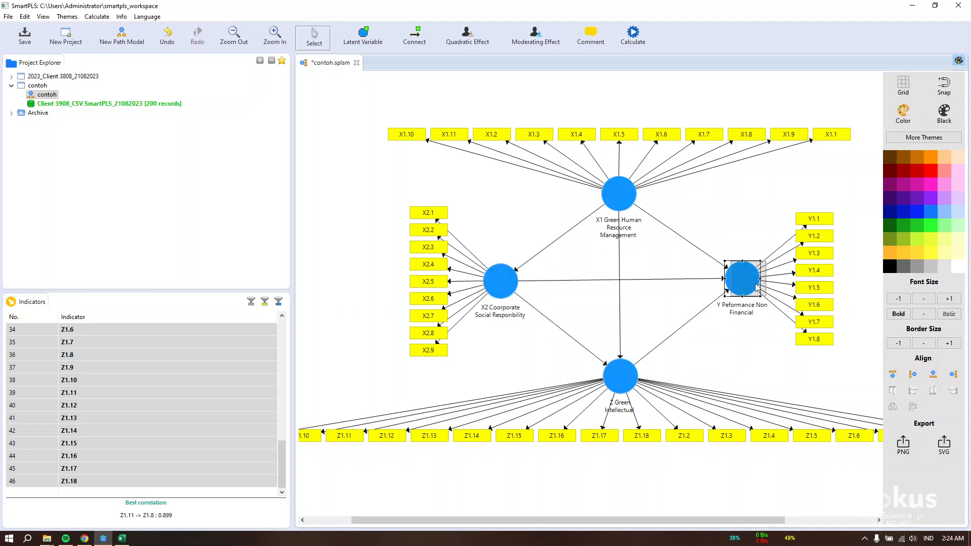
drag(756, 286, 763, 287)
click(616, 195)
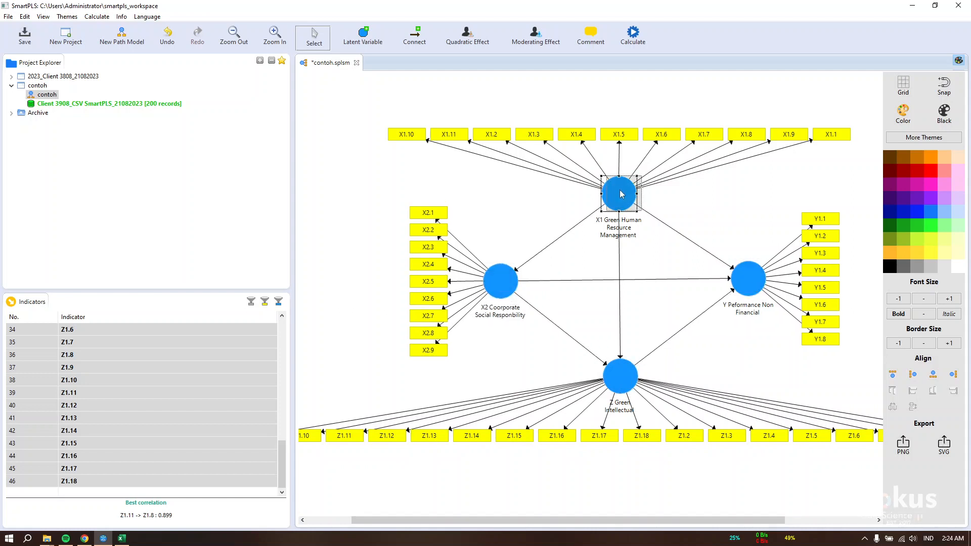
drag(616, 195, 623, 196)
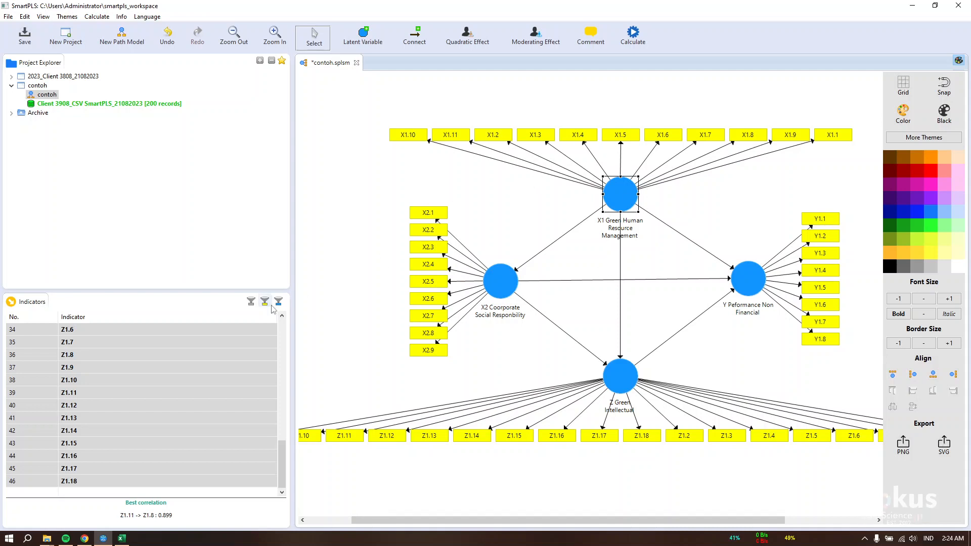
Step: Run the PLS Algorithm on the path model with the default Path weighting settings and open the full report
click(641, 36)
click(657, 40)
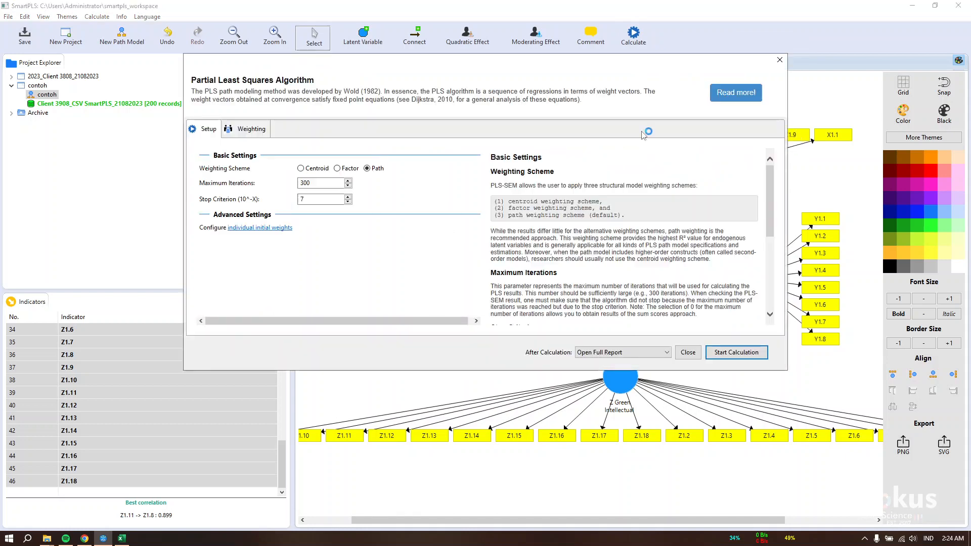
click(721, 353)
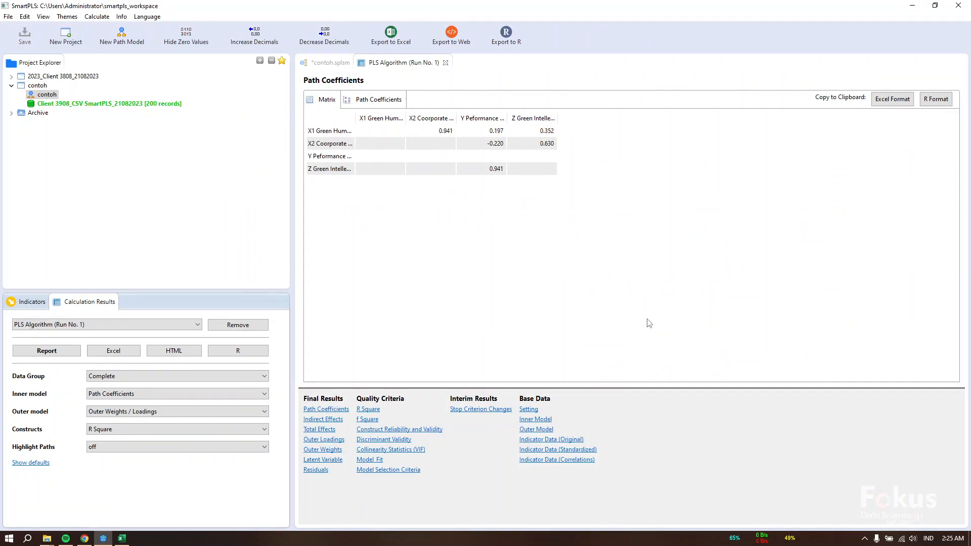
Step: Examine the Outer Loadings matrix for all indicators, looking for loadings marked in red such as those of X1.2 and X1.7
click(330, 444)
scroll(563, 195, down, 5)
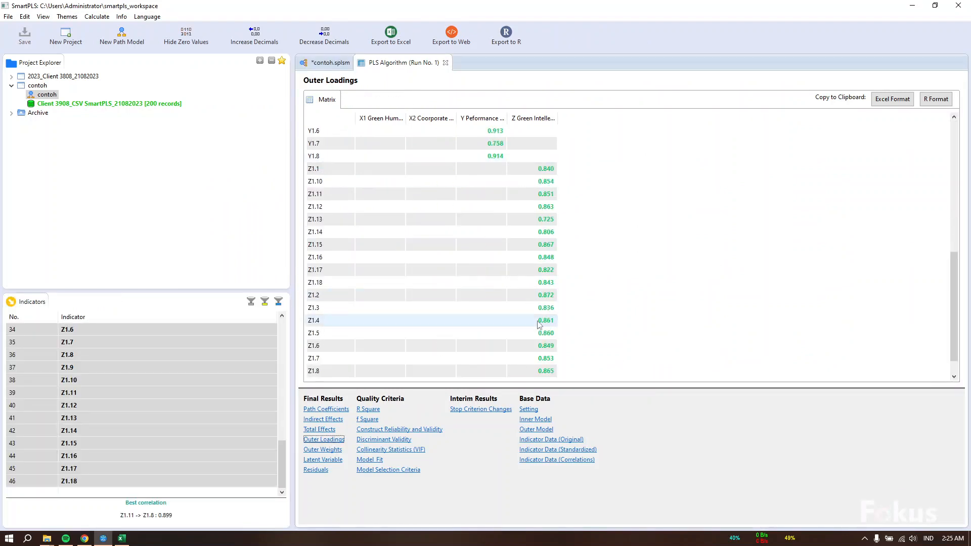
scroll(539, 324, up, 8)
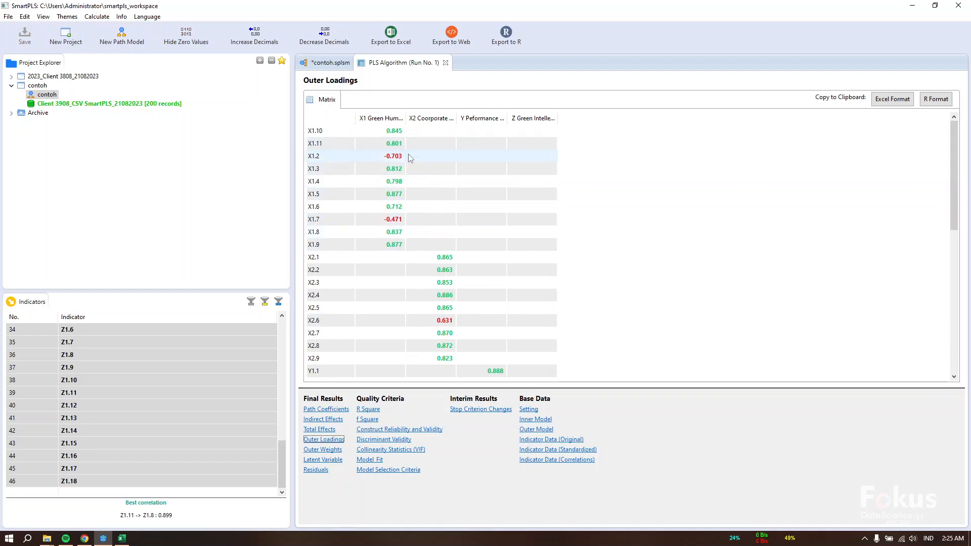
click(392, 160)
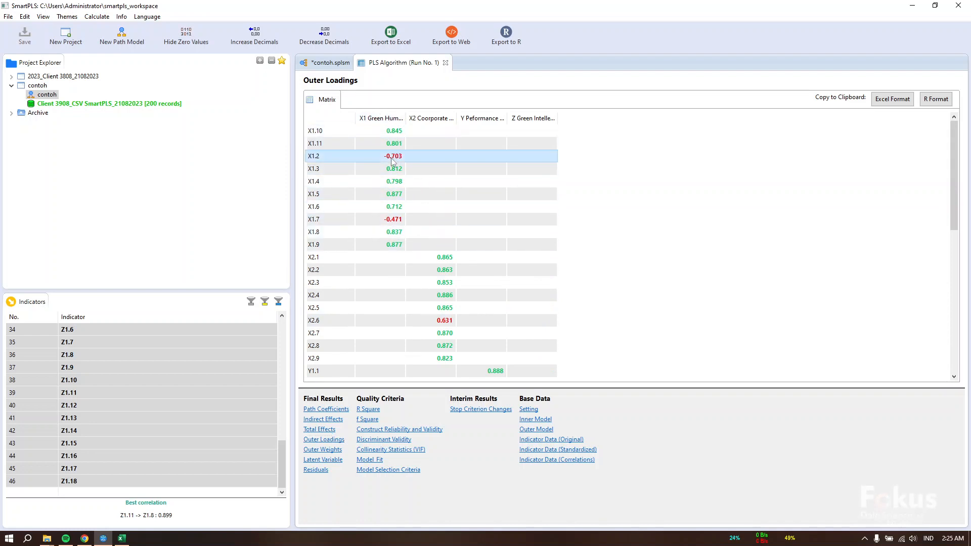
scroll(480, 293, down, 8)
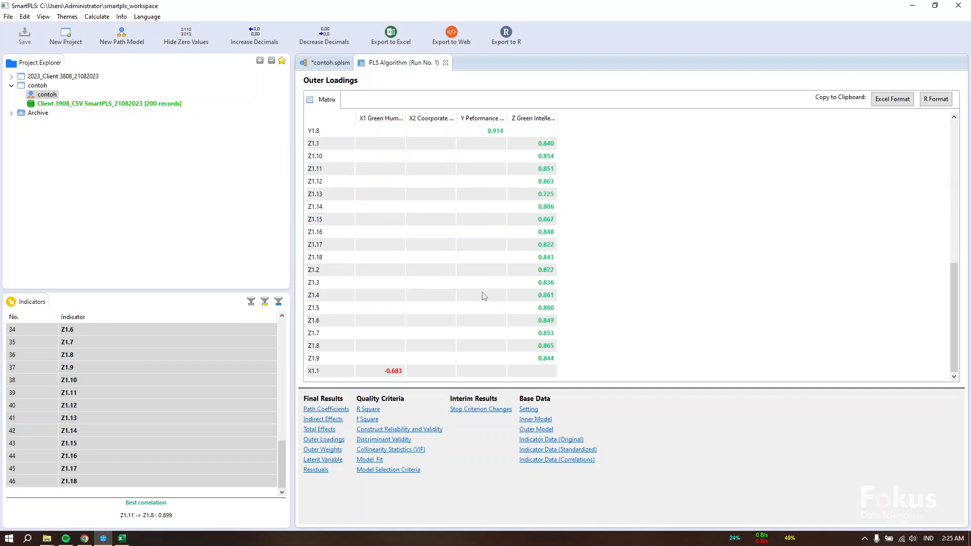
scroll(480, 299, up, 8)
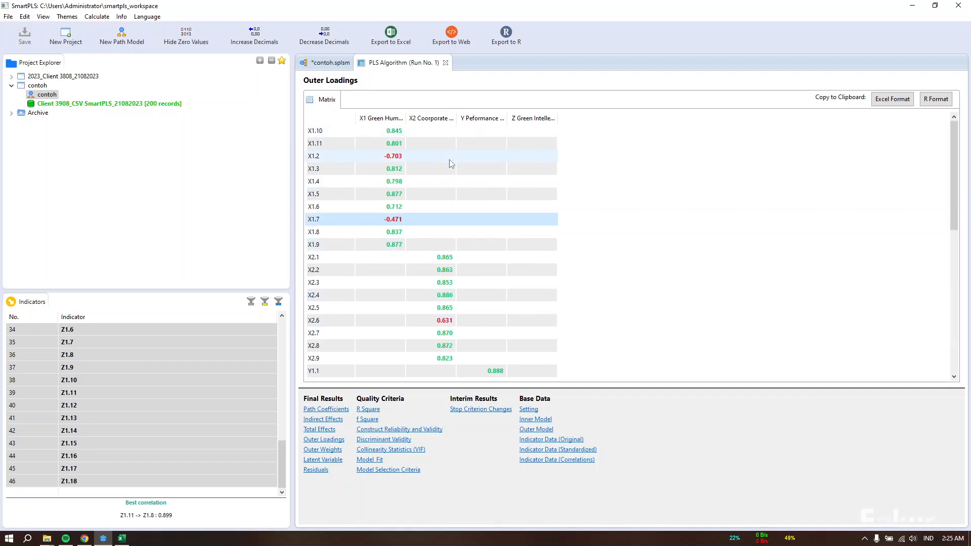
click(450, 161)
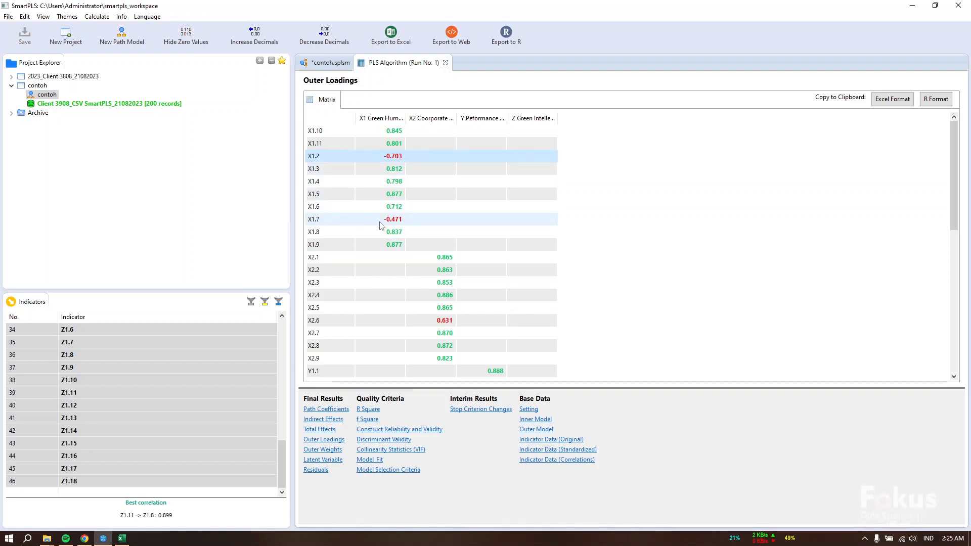
Step: Delete indicators X1.2 and X1.7 from the path model and realign the remaining X1 indicators above their latent variable
click(330, 62)
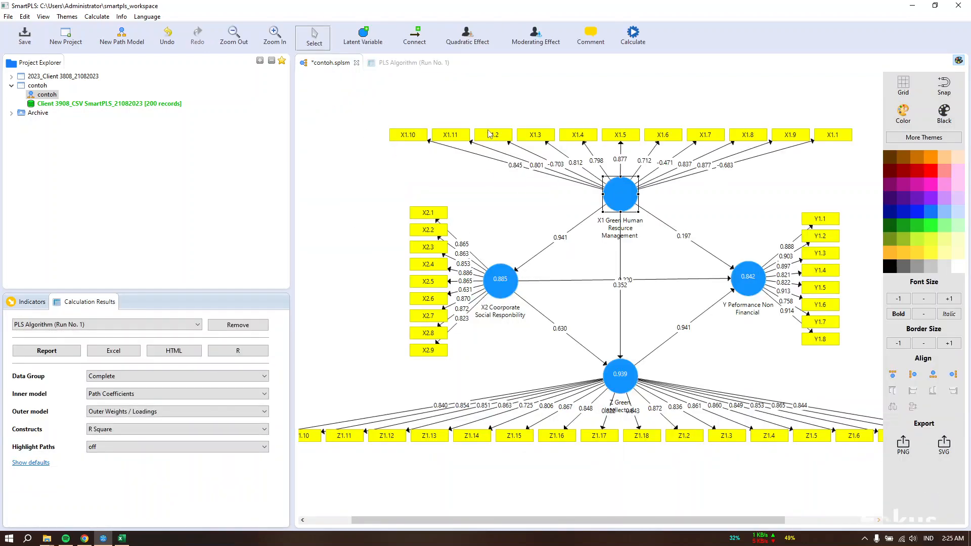
click(498, 137)
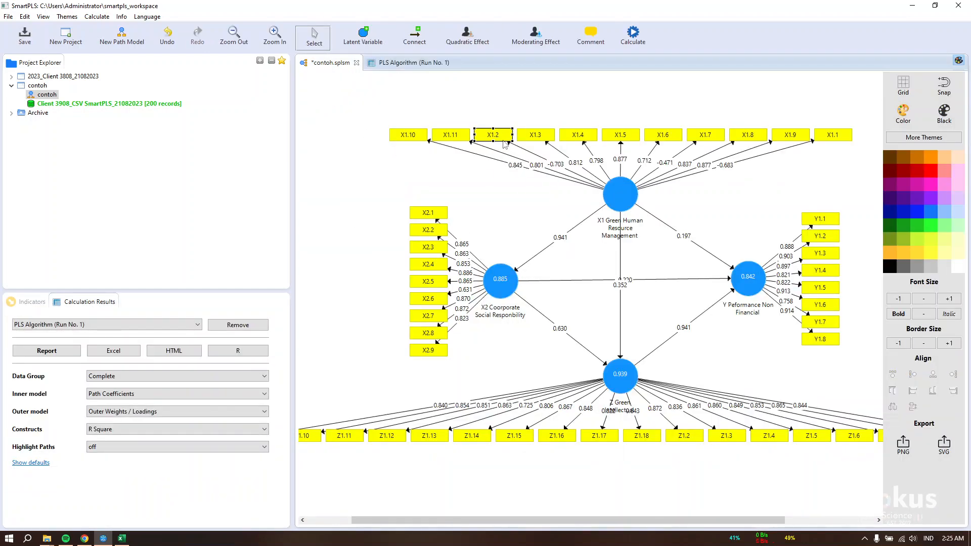
key(Delete)
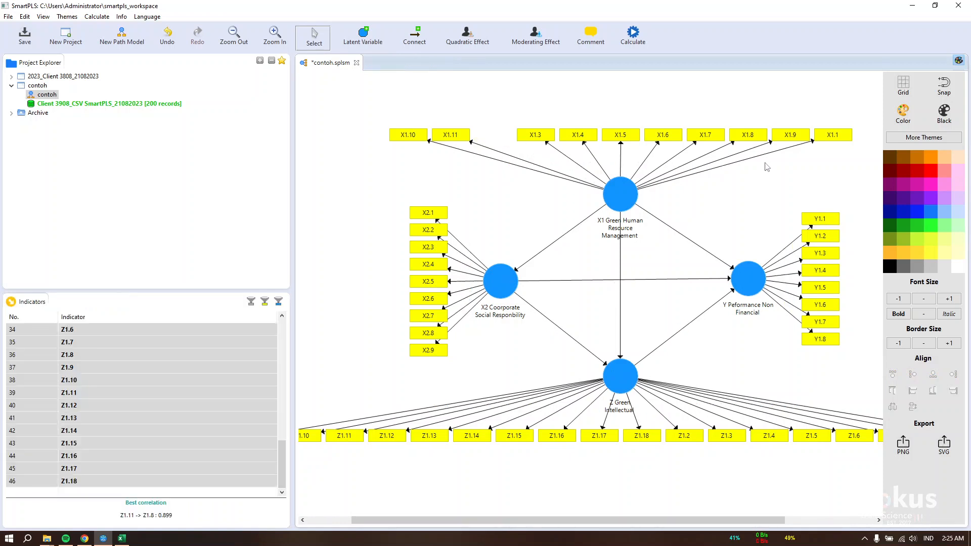
click(703, 138)
key(Delete)
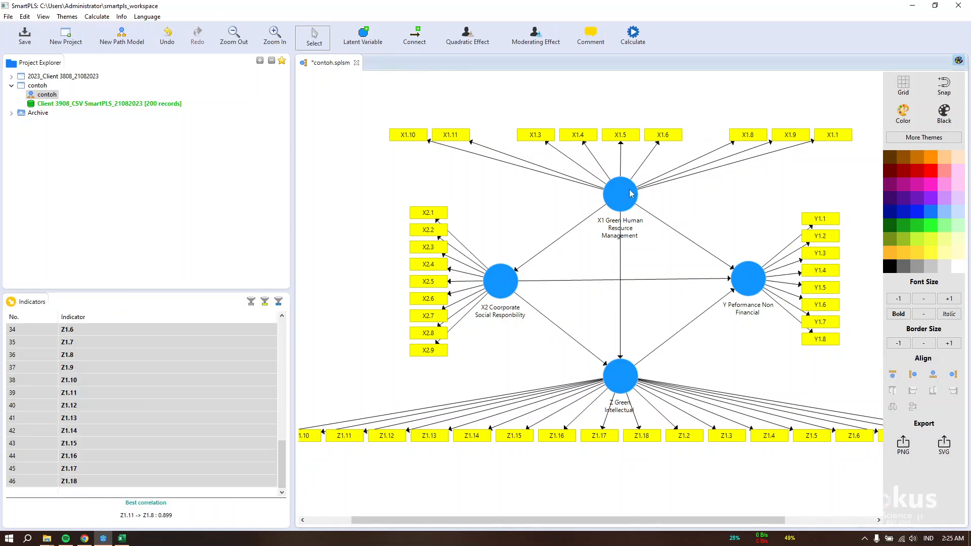
click(893, 374)
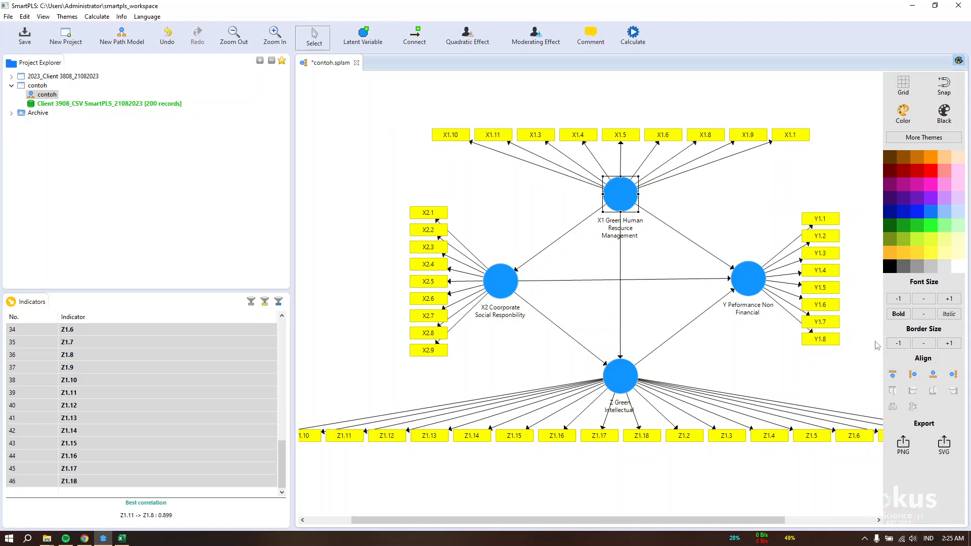
Step: Rerun the PLS Algorithm on the reduced model with the default settings and open its full report
click(632, 37)
click(650, 50)
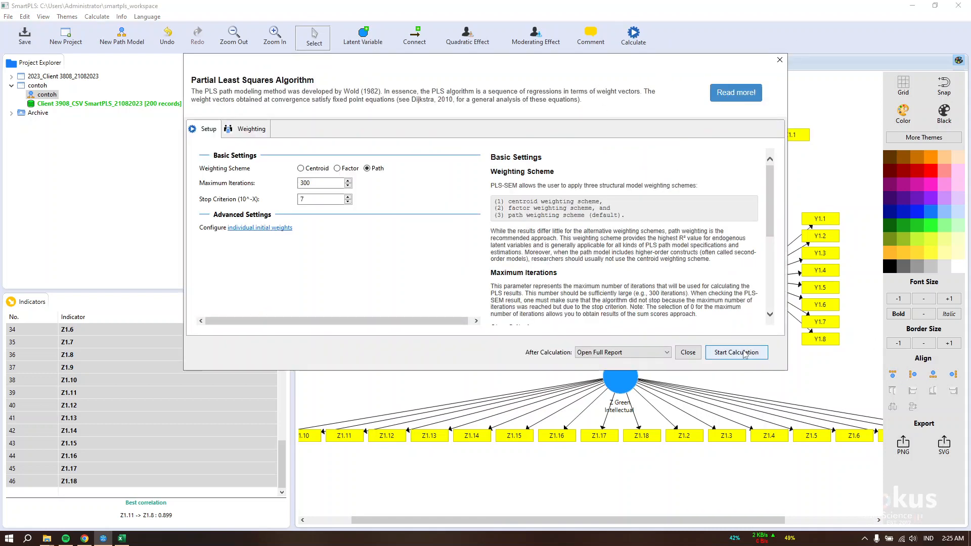
click(744, 352)
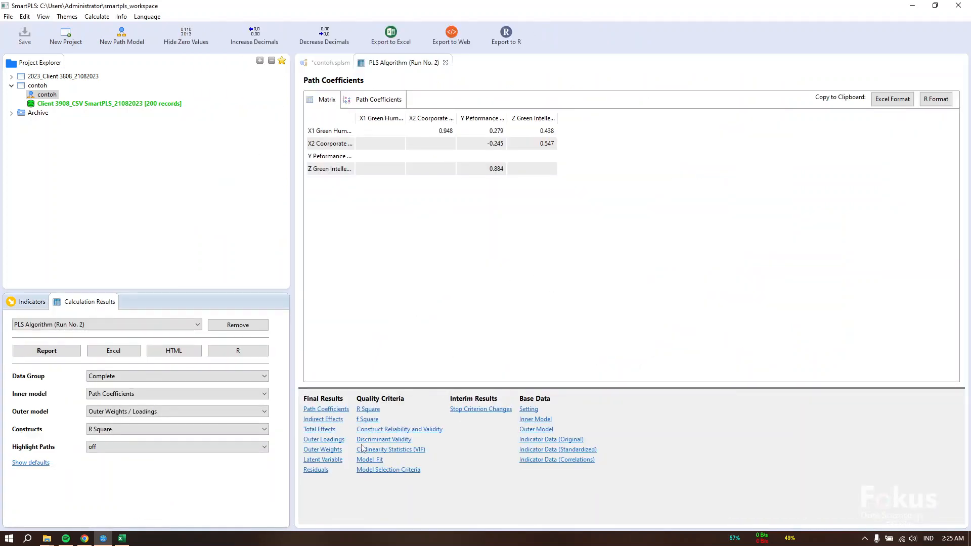
Step: Check the Outer Loadings matrix of the second run for indicators still marked in red
click(324, 439)
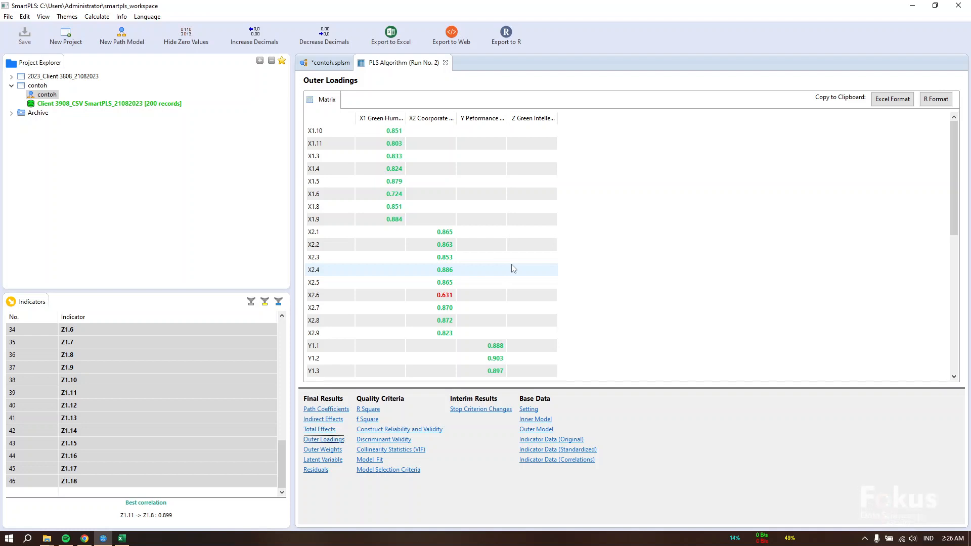
scroll(511, 278, down, 5)
scroll(511, 283, up, 5)
scroll(398, 304, down, 8)
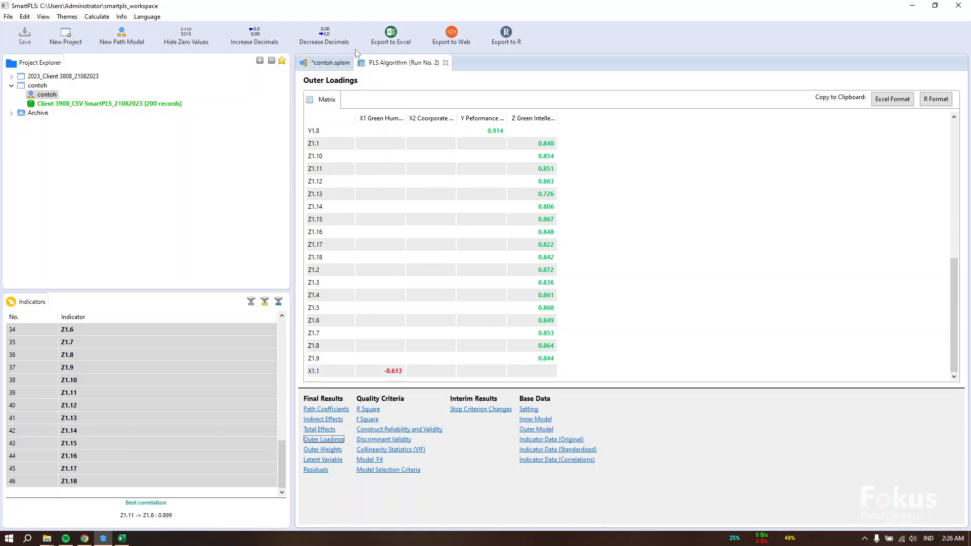
Step: Delete indicators X2.6 and X1.1 from the path model and realign the remaining indicators of X1 and X2 beside their latent variables
click(331, 63)
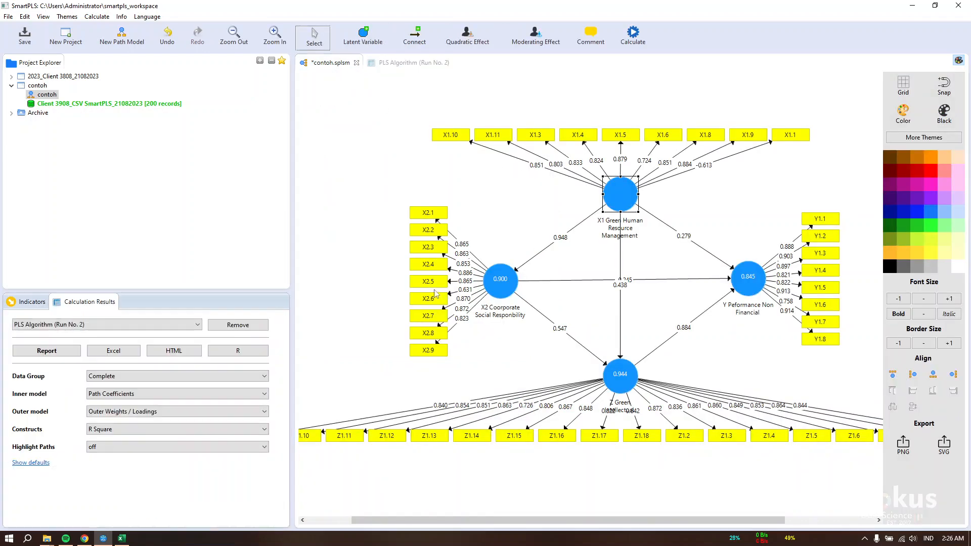
click(441, 304)
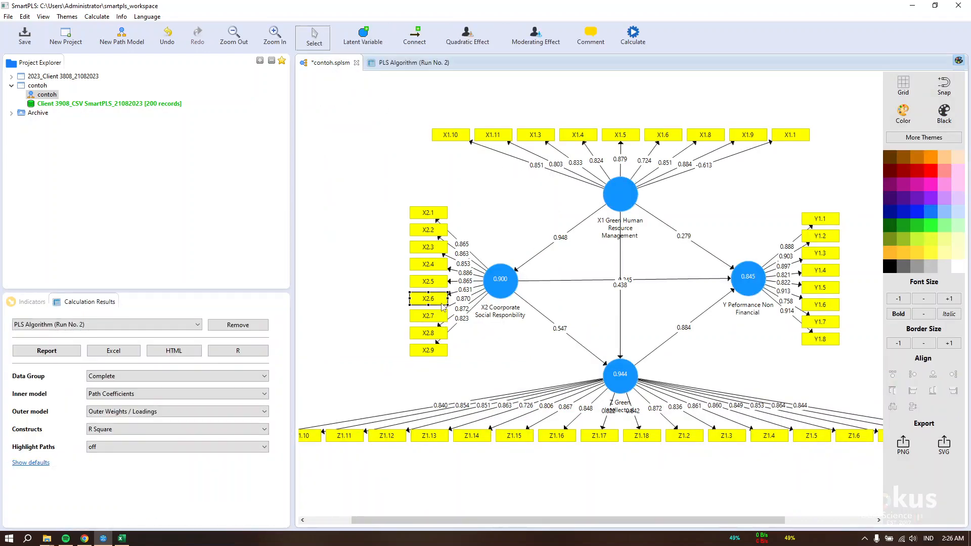
key(Delete)
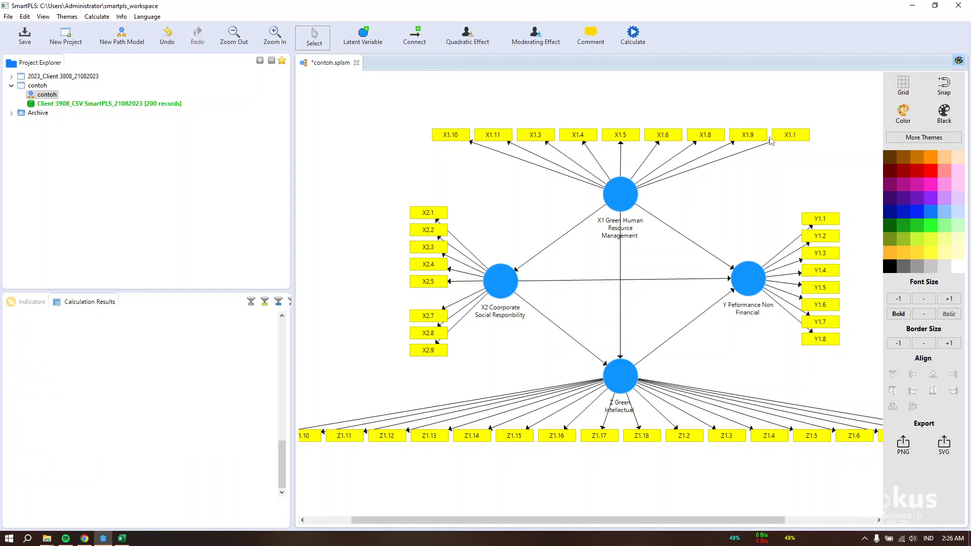
click(803, 140)
key(Delete)
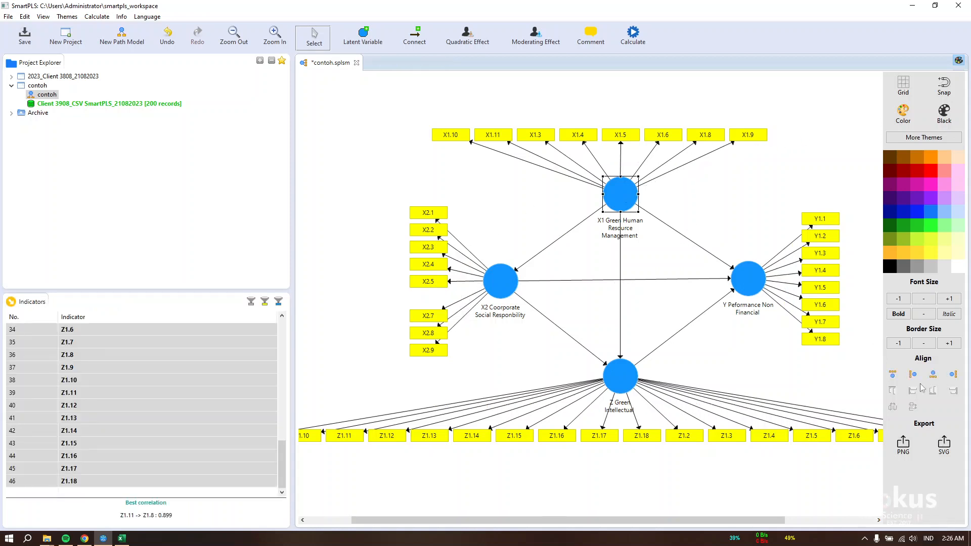
click(892, 374)
click(502, 293)
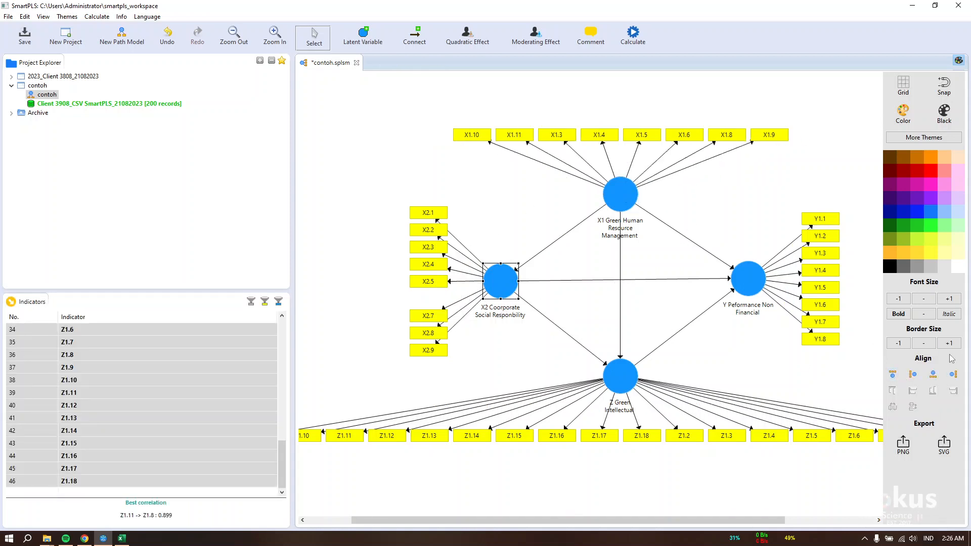
click(913, 374)
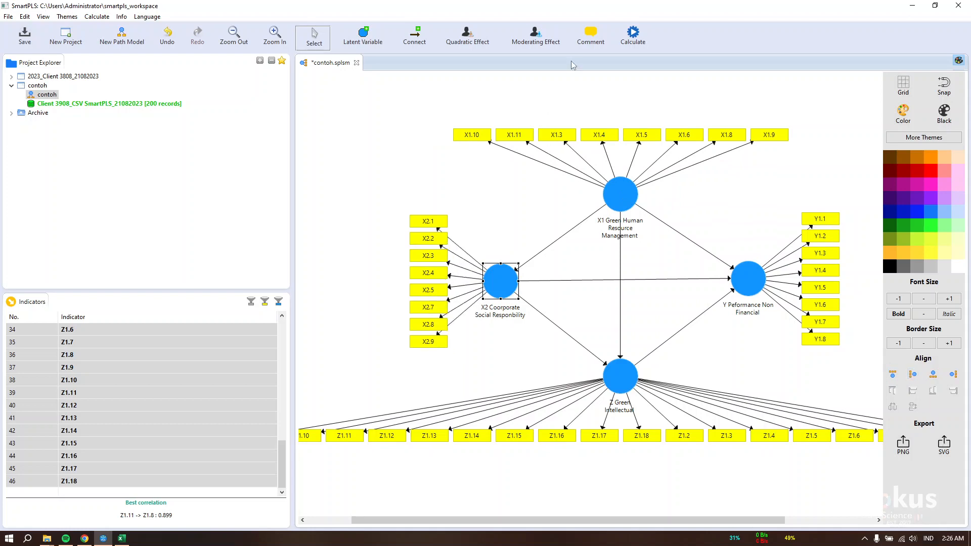
Step: Run the PLS Algorithm again on the model without X2.6 and X1.1, keeping the default settings
click(632, 34)
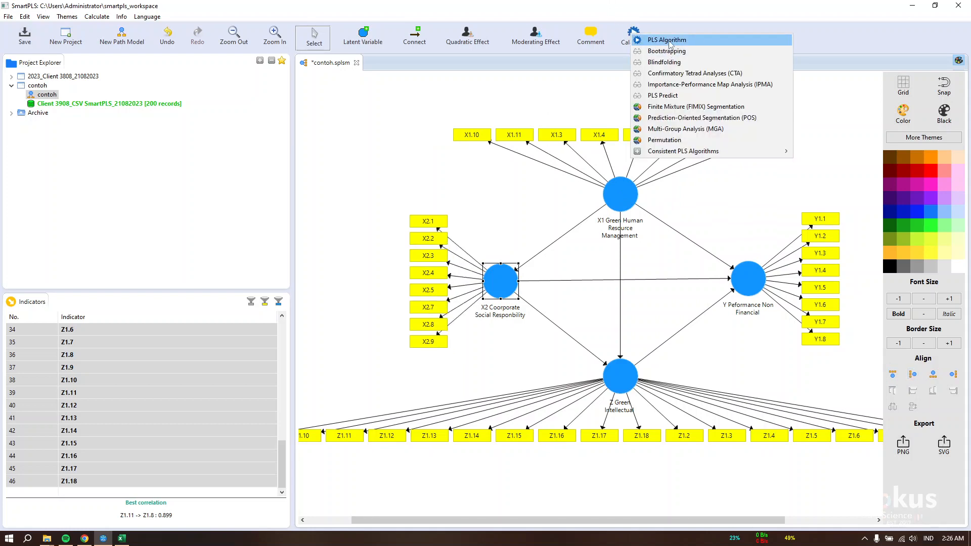
click(668, 40)
click(737, 352)
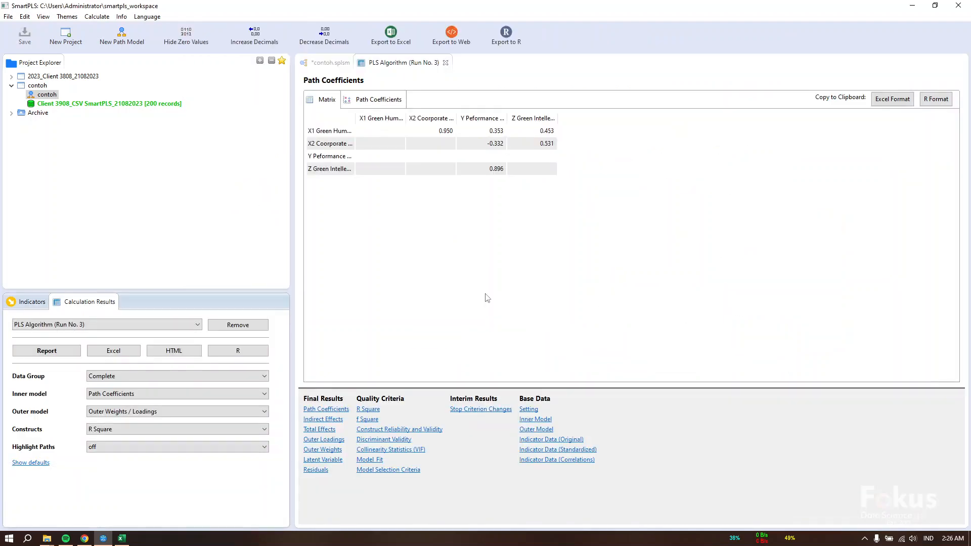
Step: Check the Outer Loadings matrix of the third run for all remaining X1, X2, Y and Z indicators
click(324, 440)
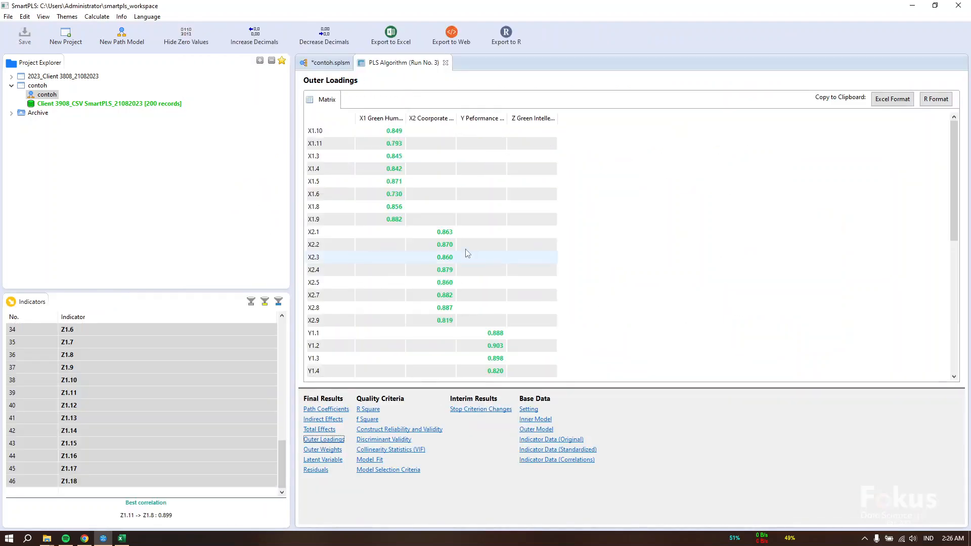
scroll(465, 253, down, 8)
scroll(419, 344, up, 7)
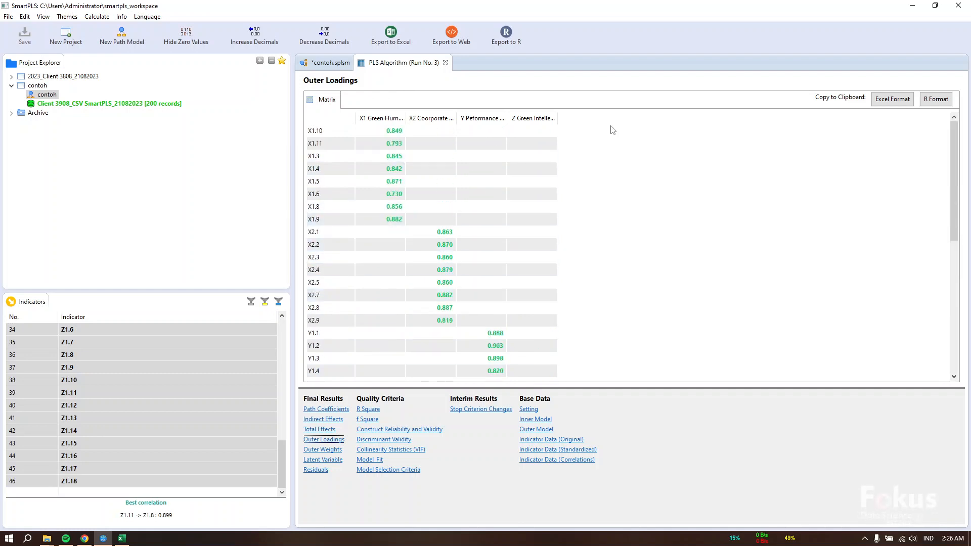
scroll(475, 238, down, 7)
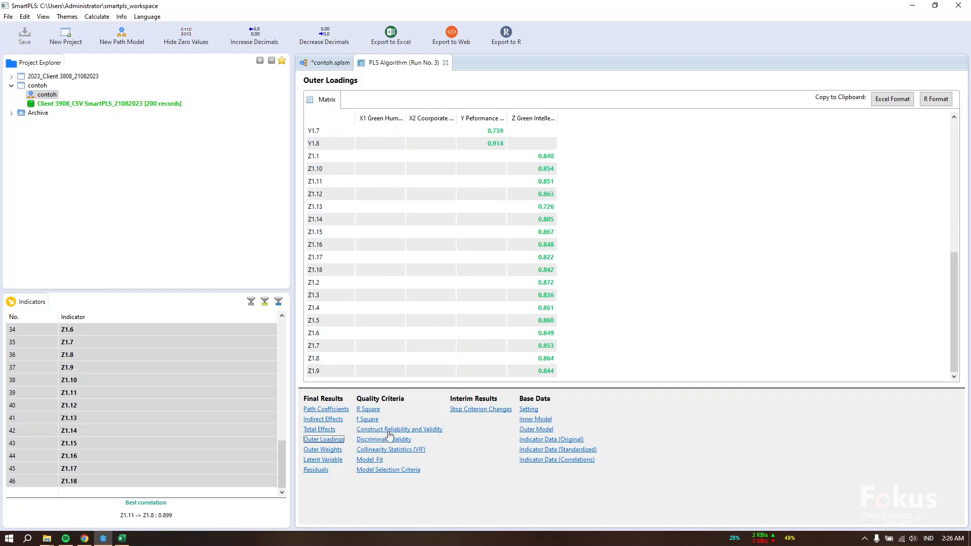
Step: Review Construct Reliability and Validity alongside the outer loadings, widening the Average Variance Extracted (AVE) column to show its full heading
click(414, 431)
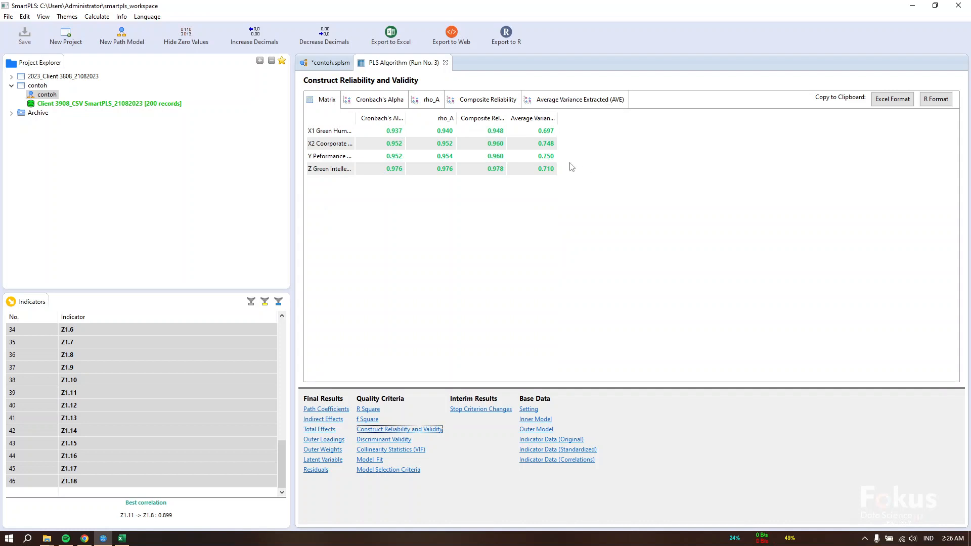
drag(558, 119, 621, 119)
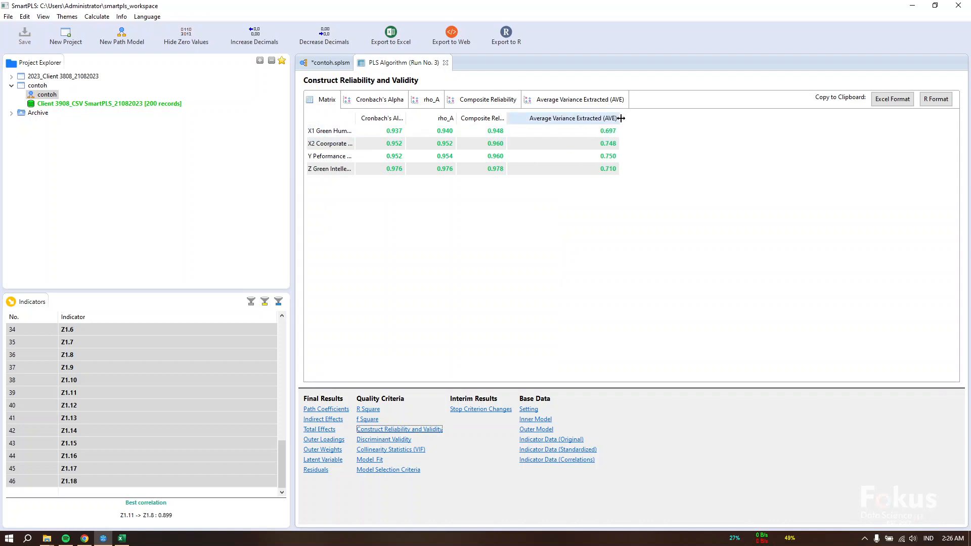
click(324, 439)
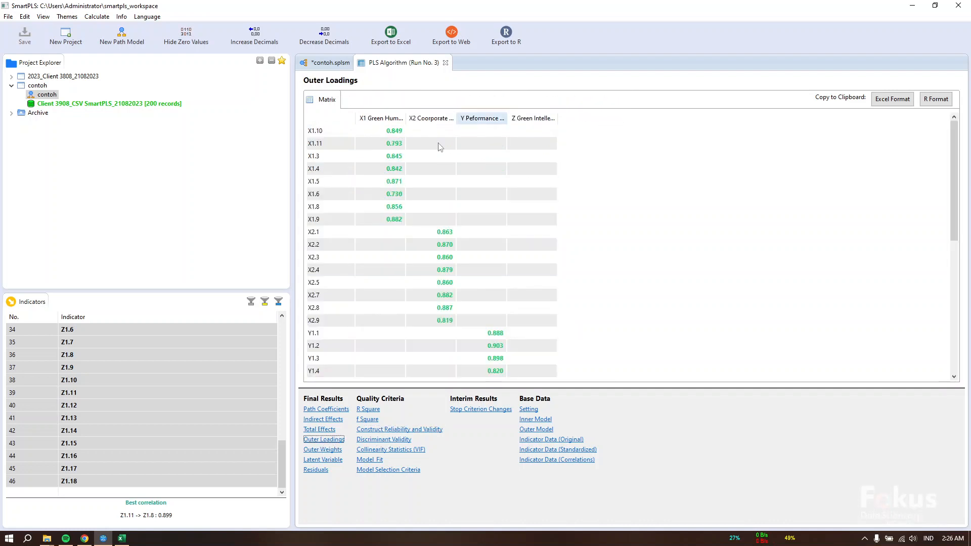
click(431, 430)
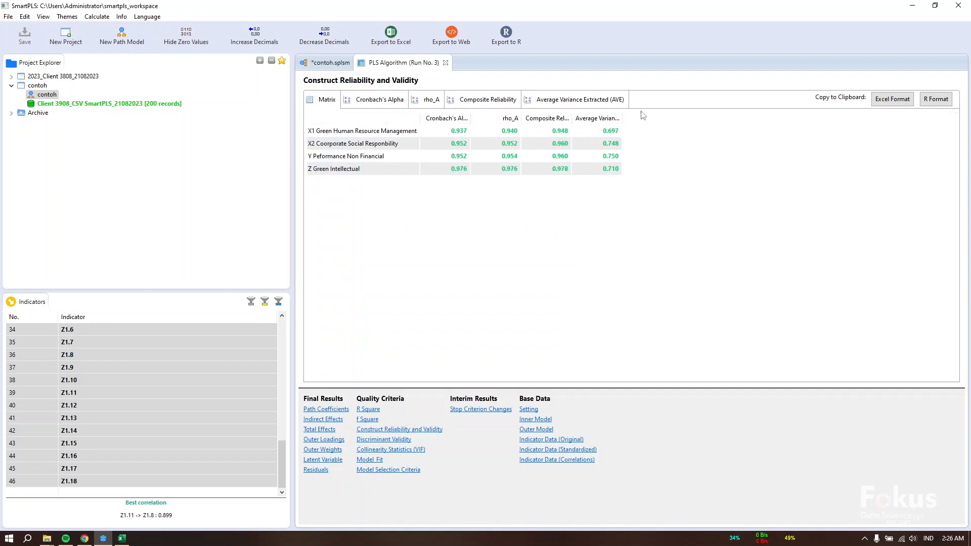
drag(622, 118, 701, 113)
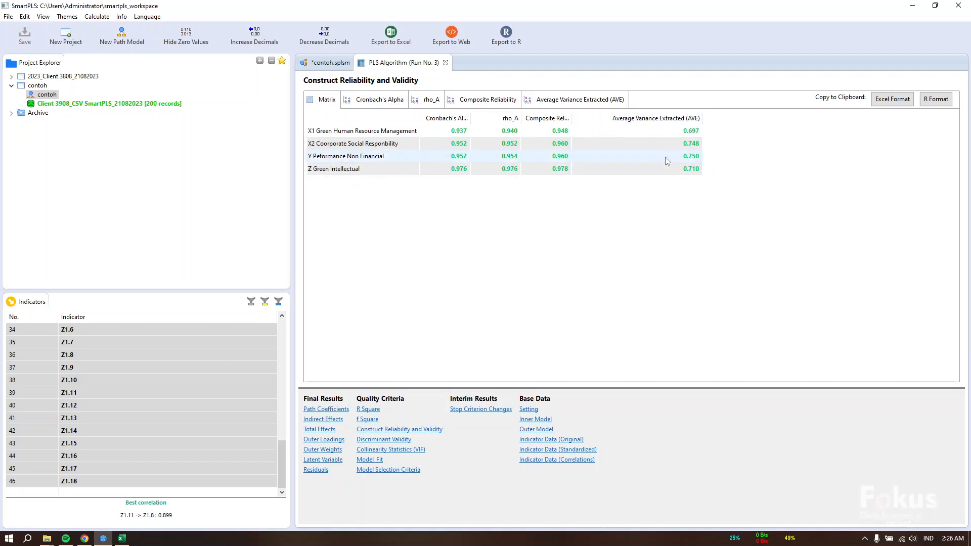
Step: Open the Word document with the interpretation of the SmartPLS results from the project folder, maximize it and enlarge its view to 110%
click(52, 502)
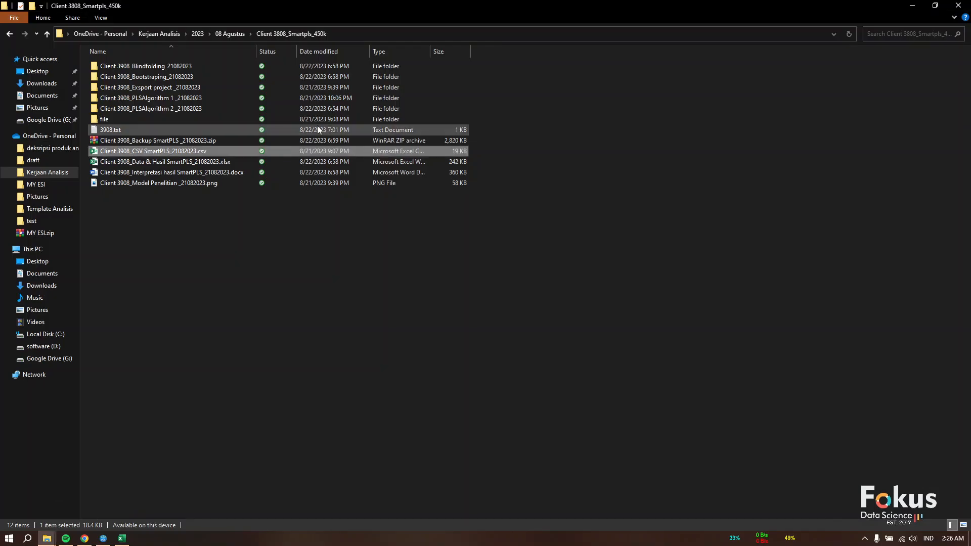
double_click(194, 174)
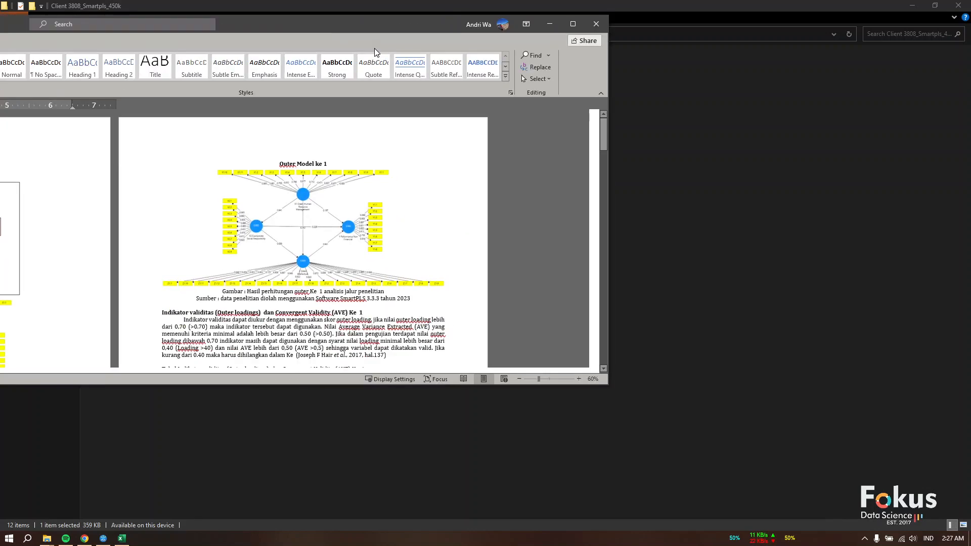
click(605, 63)
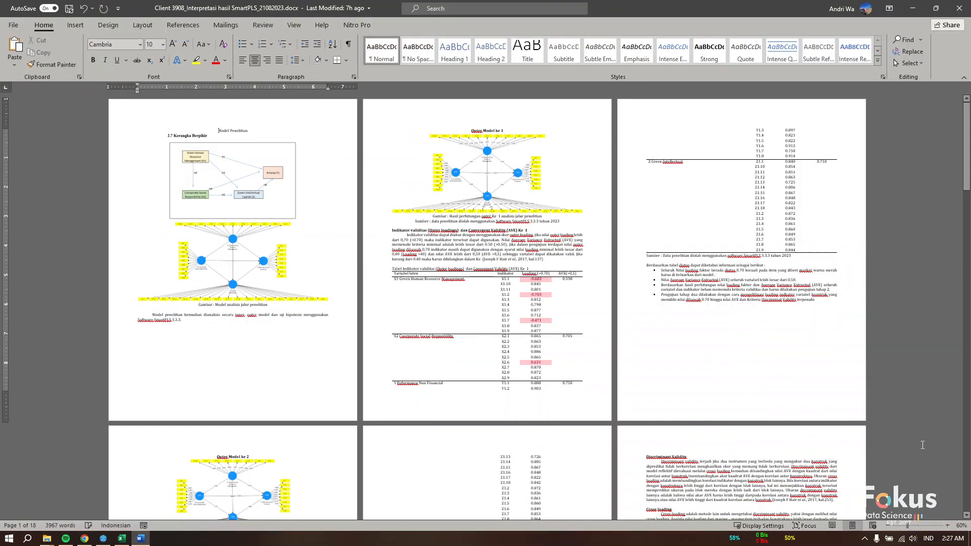
click(959, 526)
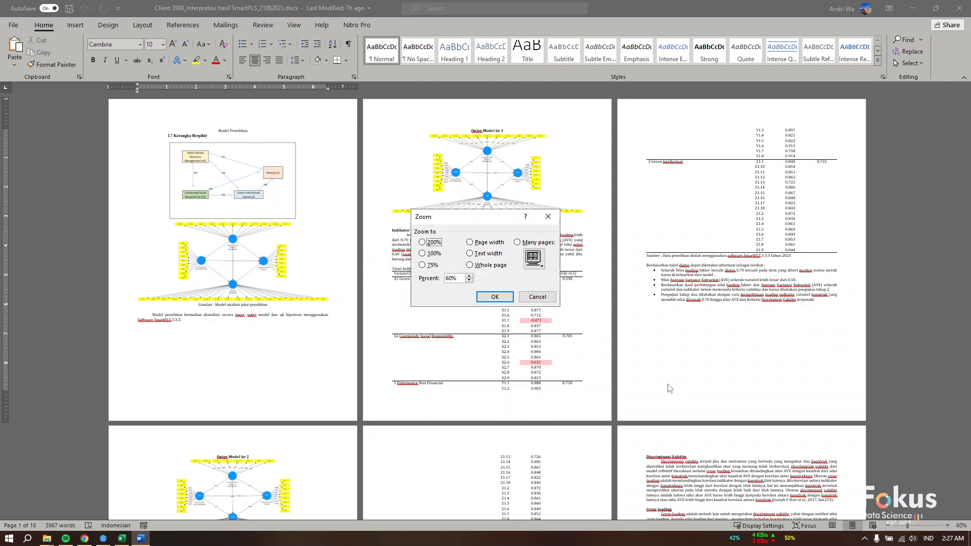
click(538, 298)
click(944, 526)
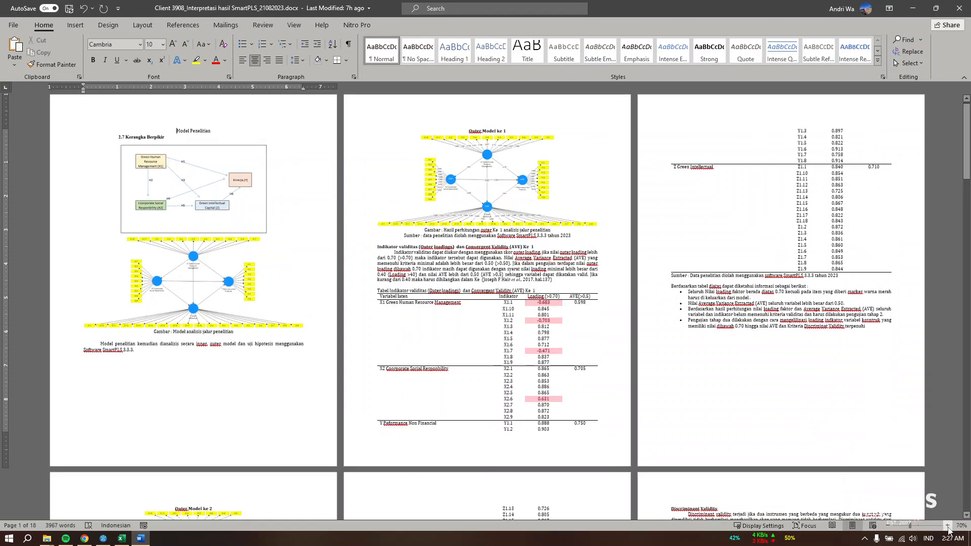
click(943, 526)
click(944, 526)
click(944, 526)
click(944, 525)
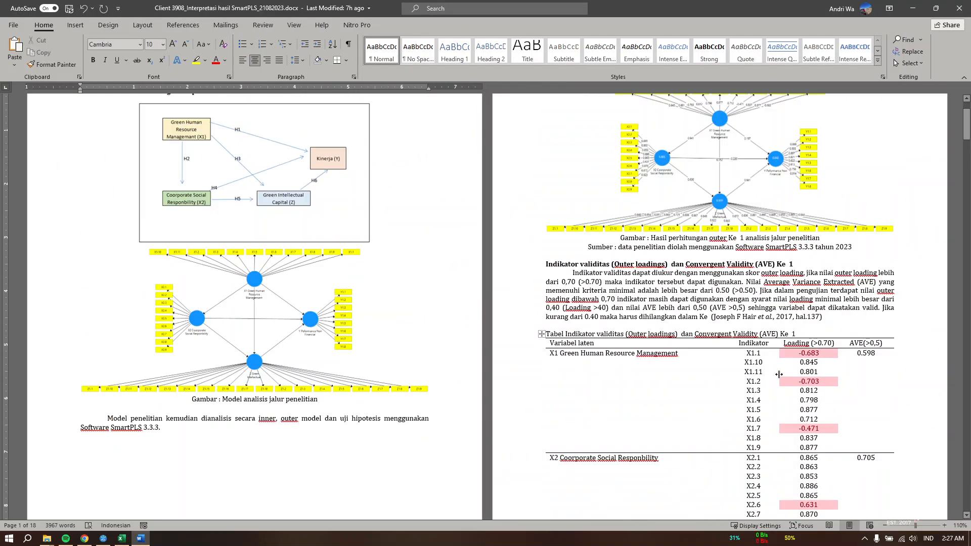
Step: Compare the outer loadings and AVE tables under Outer Model ke 1 and Outer Model ke 2 in the interpretation document
scroll(658, 285, up, 3)
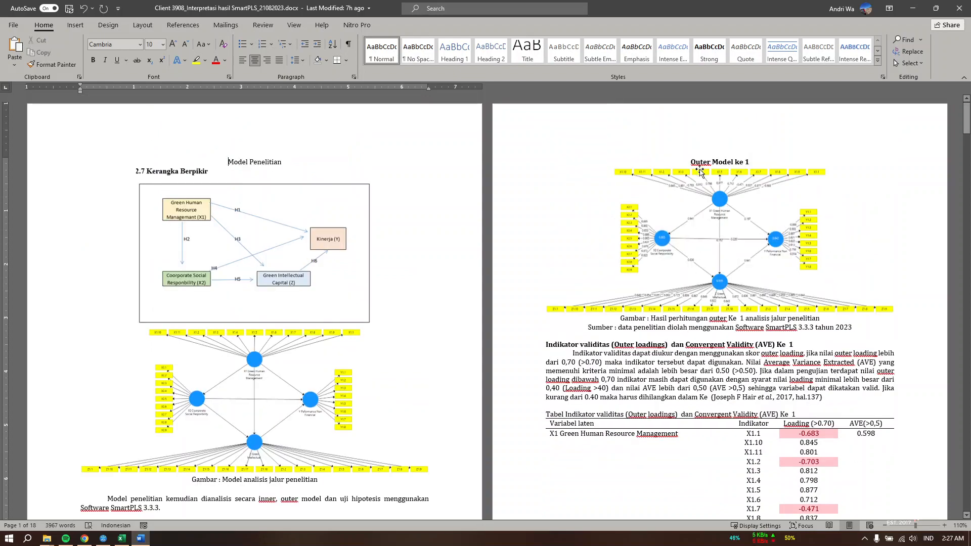
scroll(706, 163, down, 10)
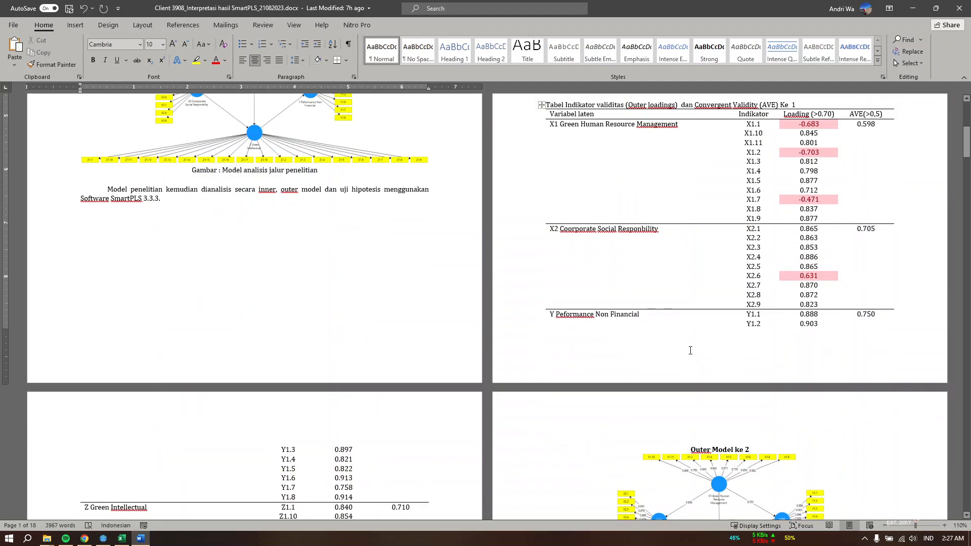
scroll(706, 163, up, 10)
drag(689, 162, 772, 165)
scroll(815, 325, down, 10)
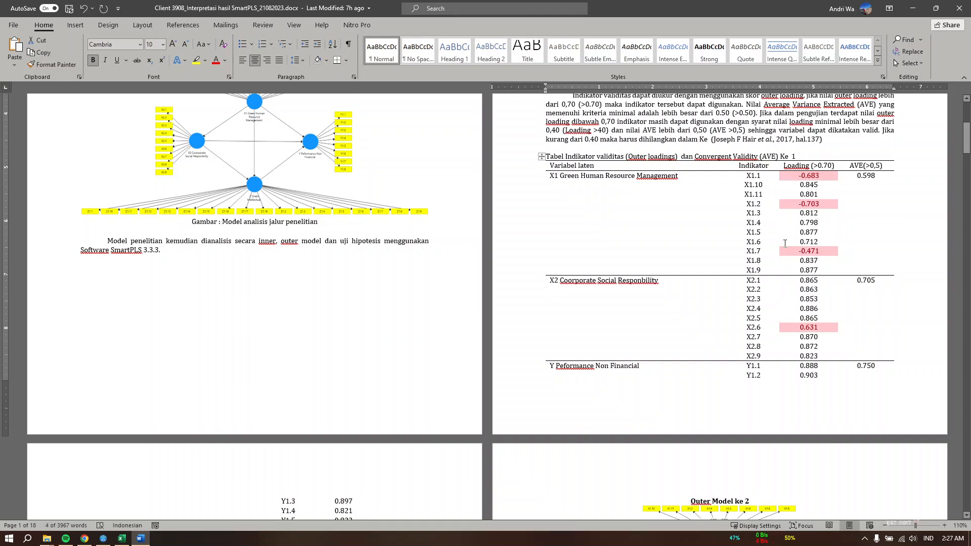
scroll(462, 366, down, 12)
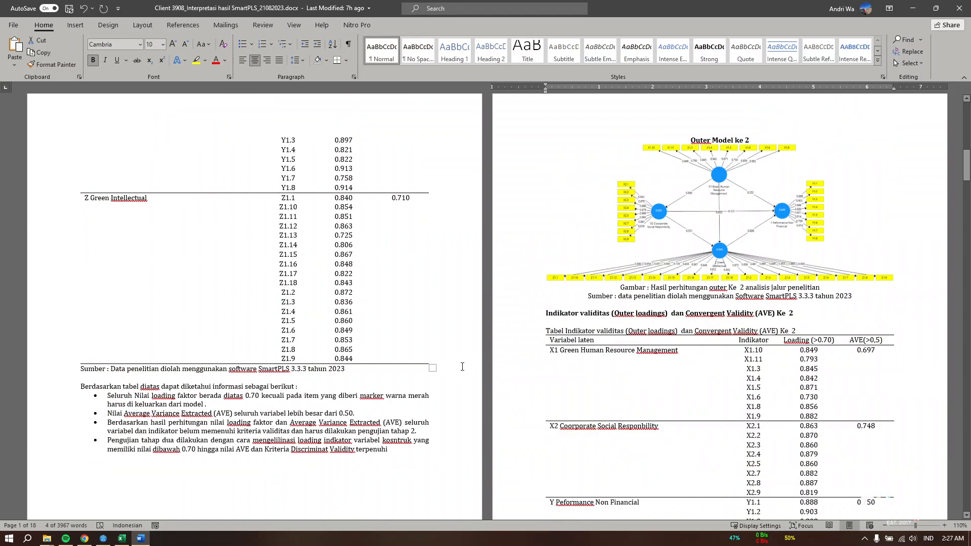
triple_click(691, 137)
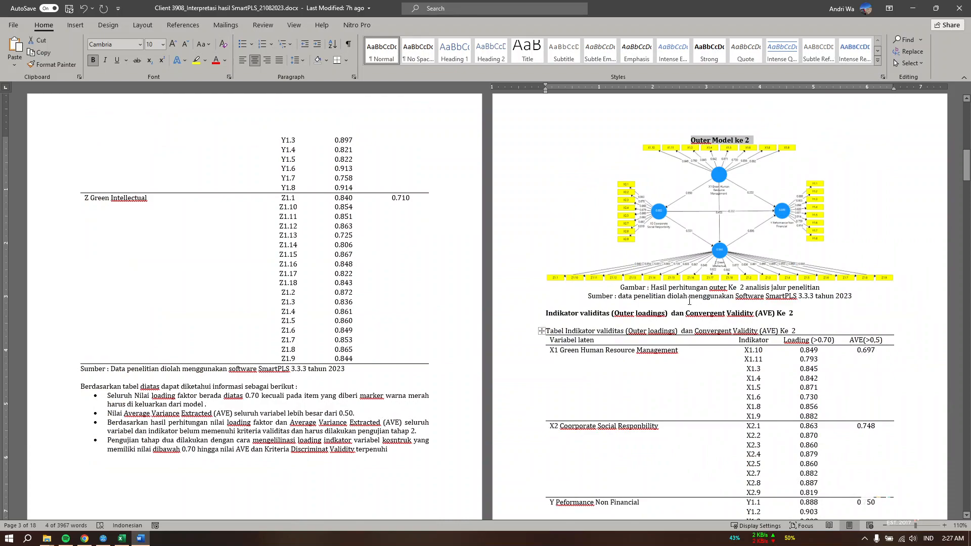
scroll(726, 396, down, 8)
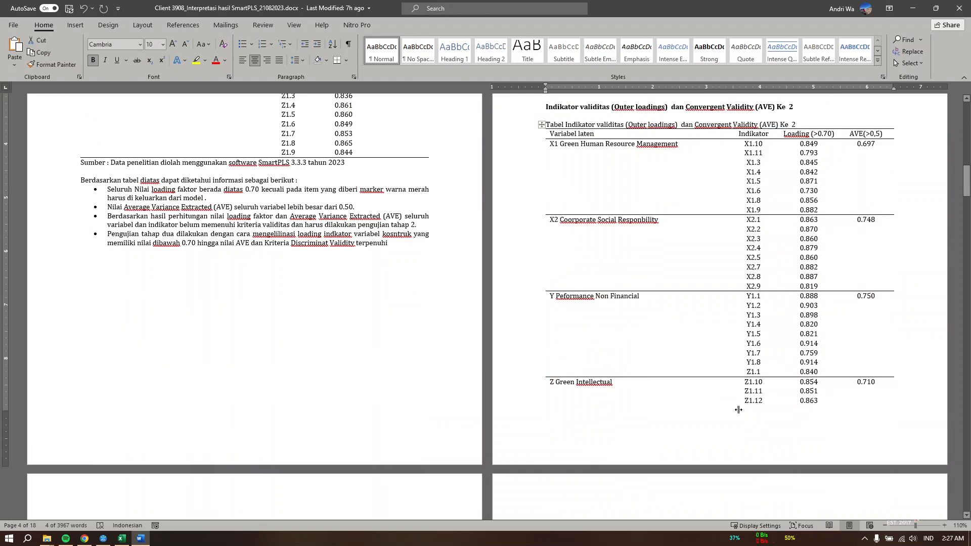
scroll(725, 396, down, 9)
scroll(691, 271, up, 5)
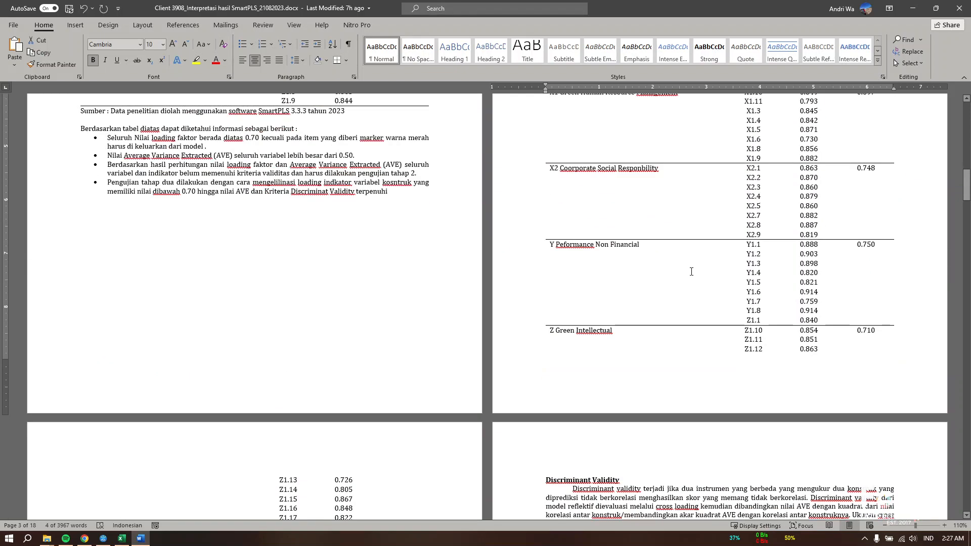
scroll(752, 230, up, 7)
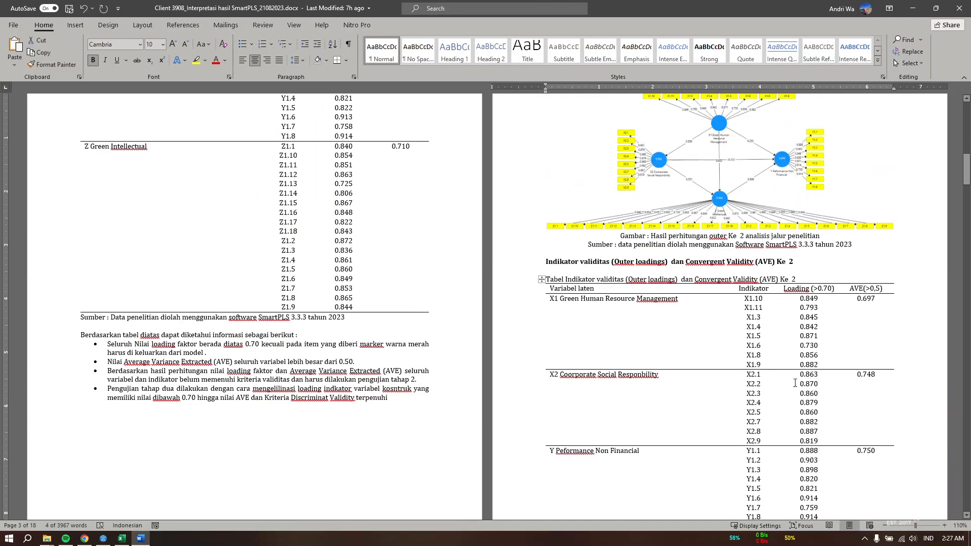
scroll(868, 358, up, 15)
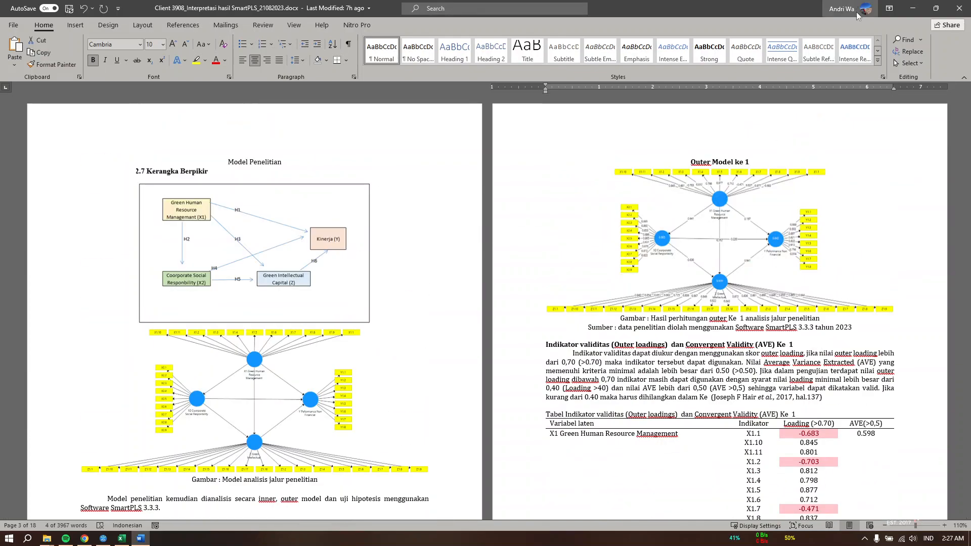
Step: Switch back to SmartPLS and widen the Cronbach's Alpha and Composite Reliability columns to read the reliability values under their full headings
click(912, 9)
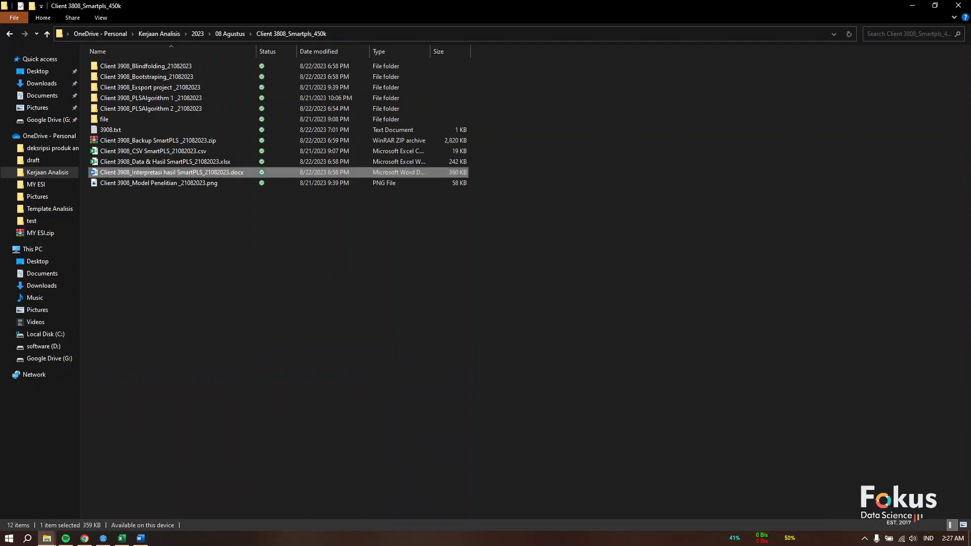
click(103, 538)
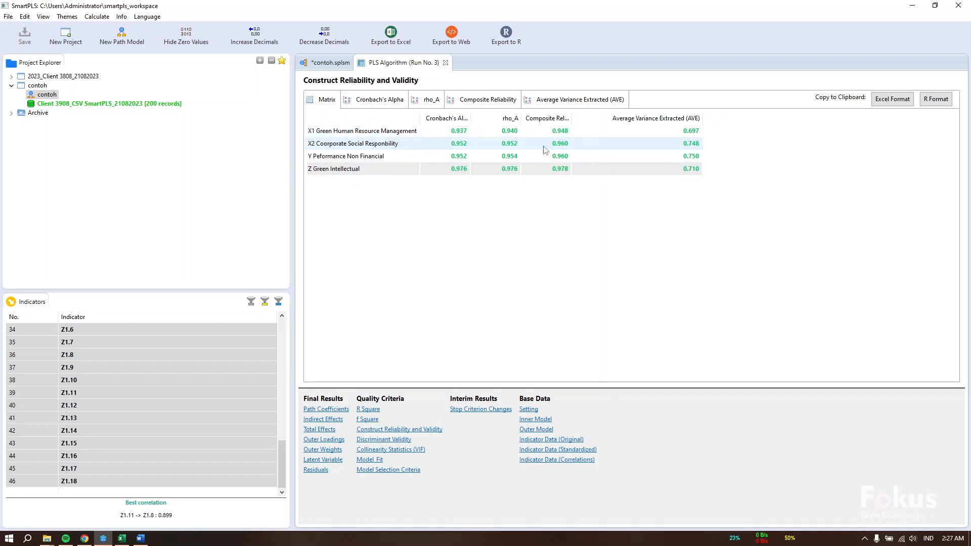
drag(470, 118, 502, 118)
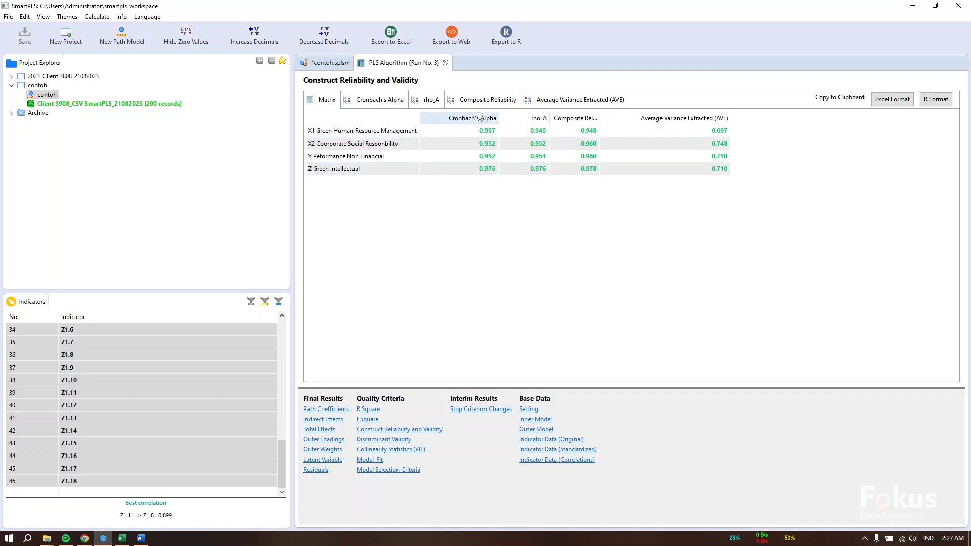
drag(600, 118, 657, 118)
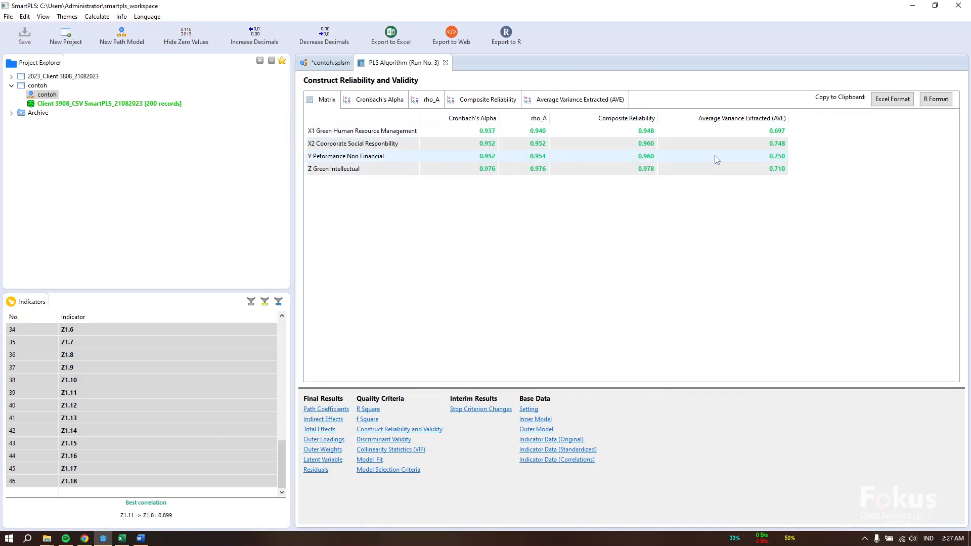
Step: Glance at the path model, then review the Fornell-Larcker Criterion, Cross Loadings and HTMT results under Discriminant Validity, widening the construct name column
click(329, 63)
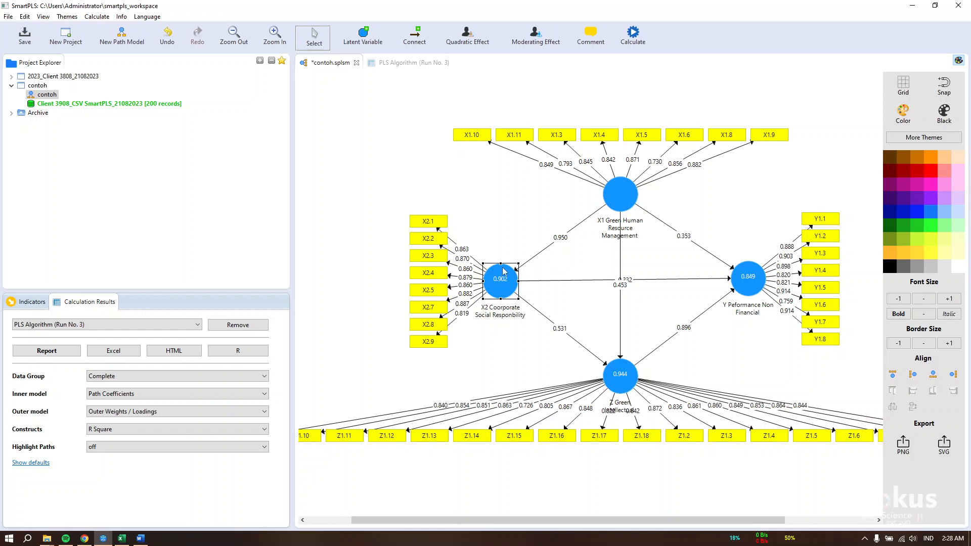
click(404, 63)
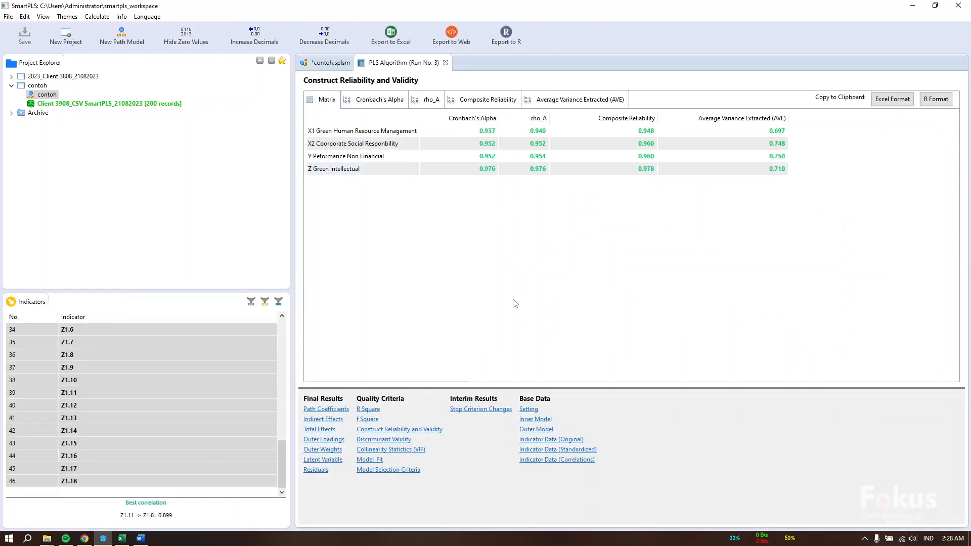
click(385, 441)
drag(356, 121, 444, 127)
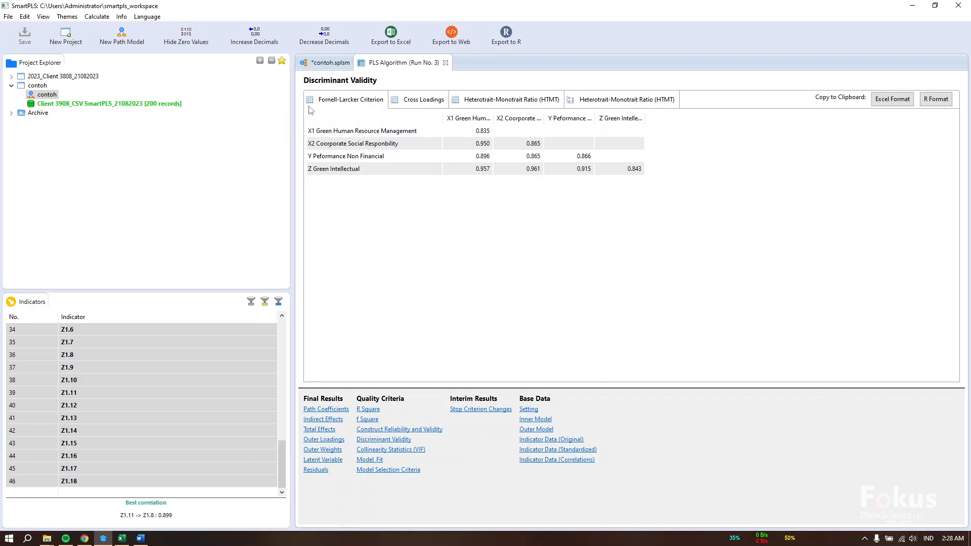
click(416, 105)
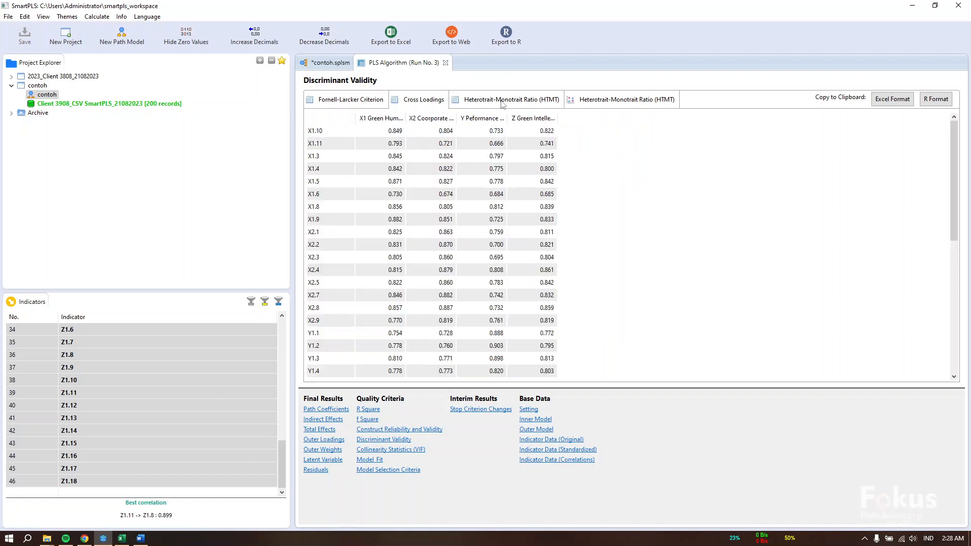
click(502, 104)
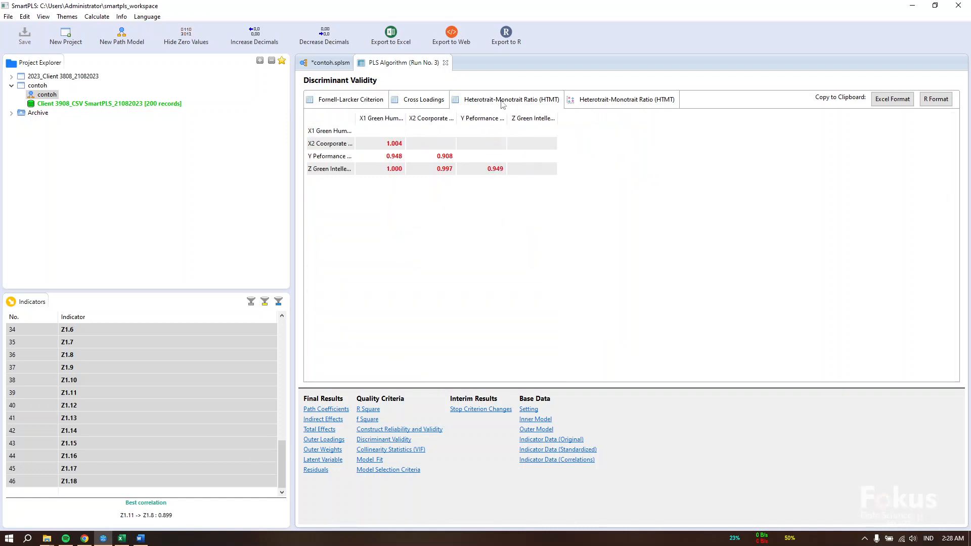
click(359, 100)
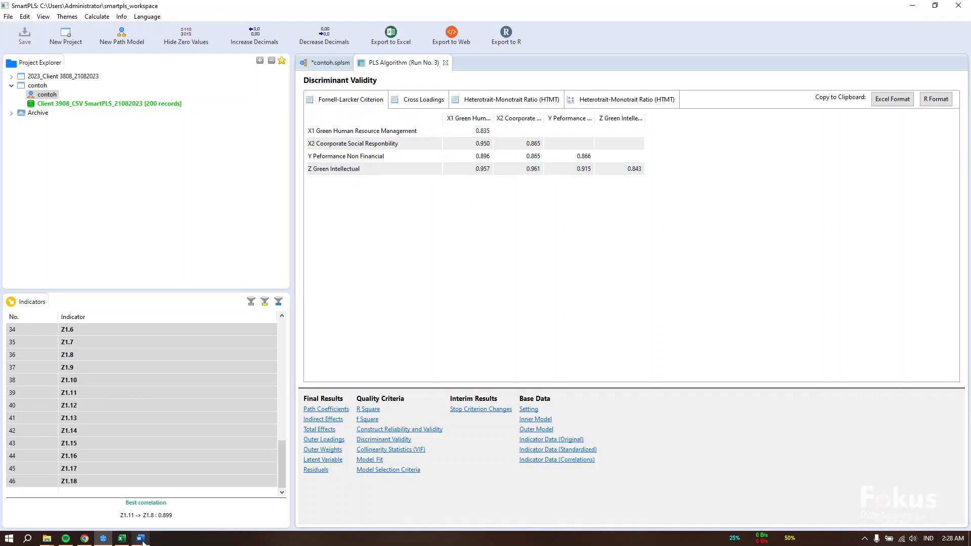
Step: Copy the Fornell-Larcker Criterion table in Excel format and paste it at cell A2 of a new sheet in the SmartPLS results workbook
click(125, 540)
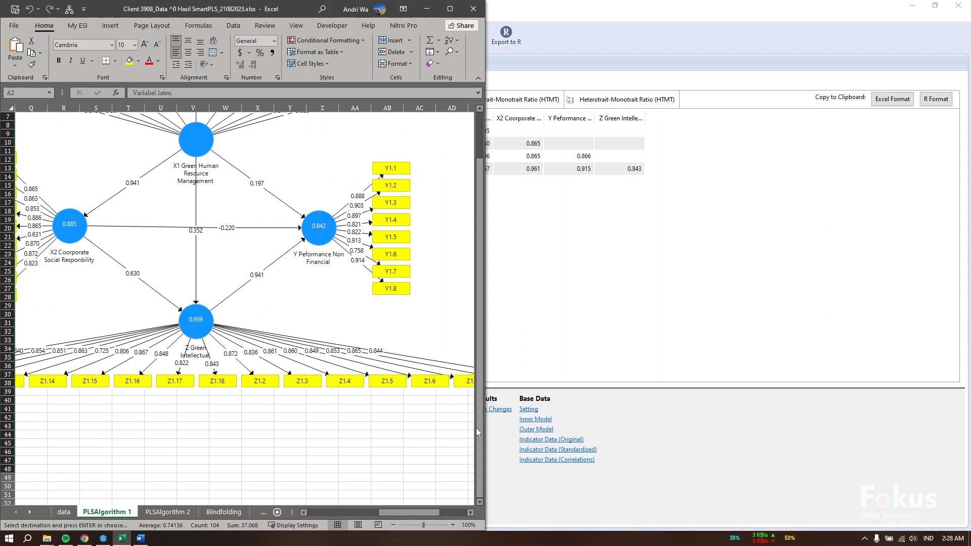
click(565, 180)
click(892, 99)
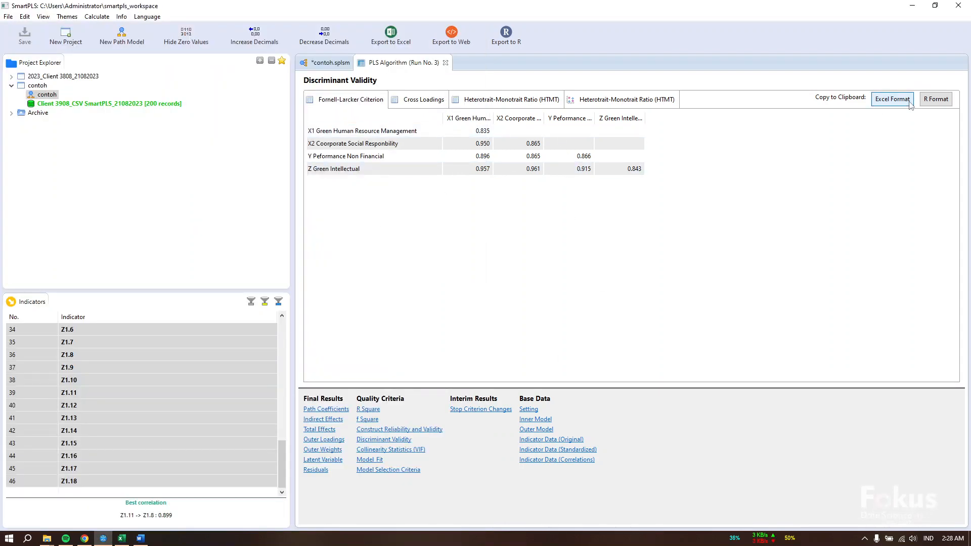
click(121, 538)
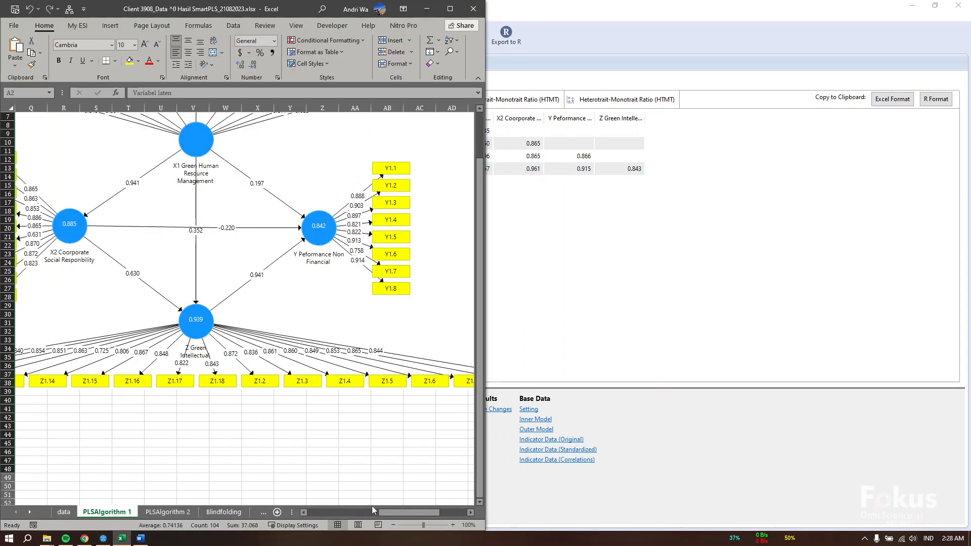
click(221, 512)
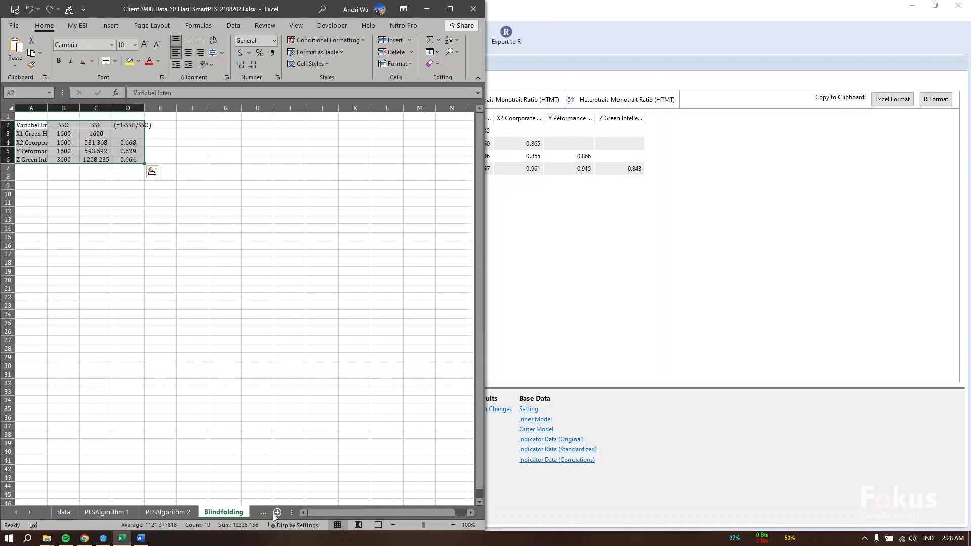
click(277, 512)
right_click(39, 126)
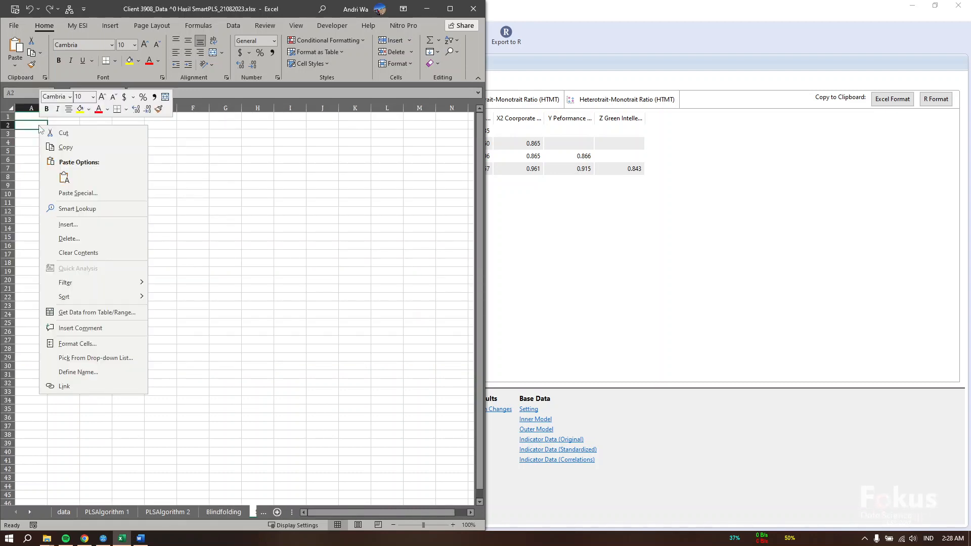
click(58, 174)
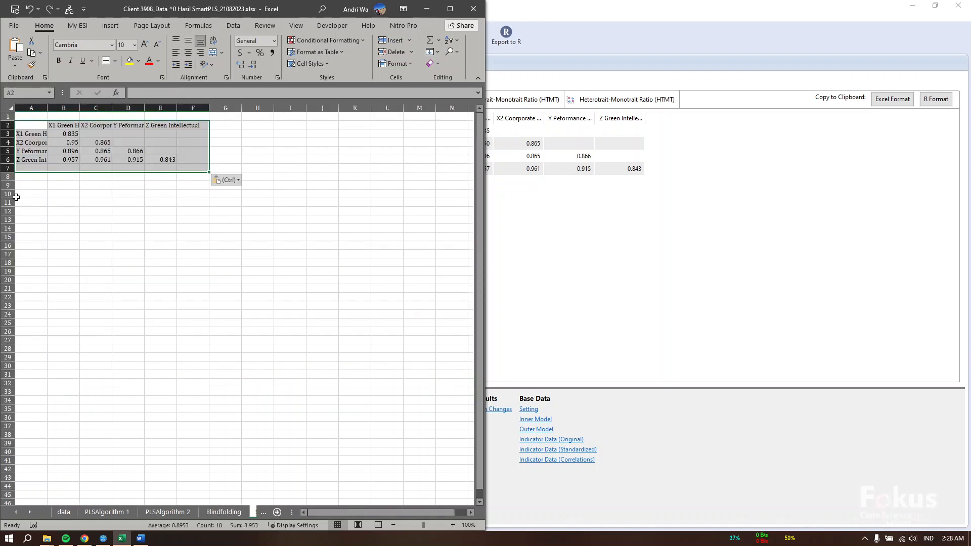
Step: Maximize the workbook and find the Fornell-Larcker discriminant validity table on the PLSAlgorithm 2 sheet, enlarging the view to 150%
click(150, 511)
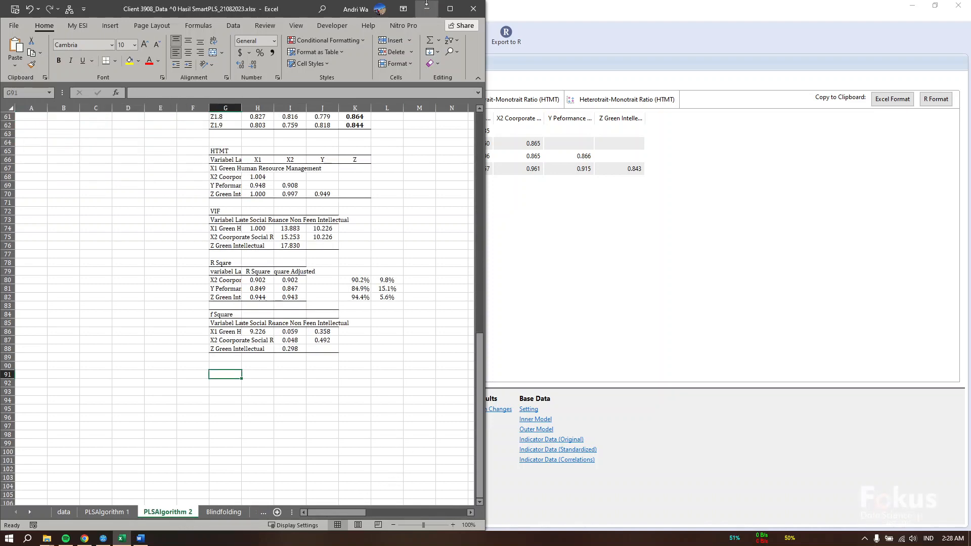
click(449, 9)
scroll(297, 345, up, 20)
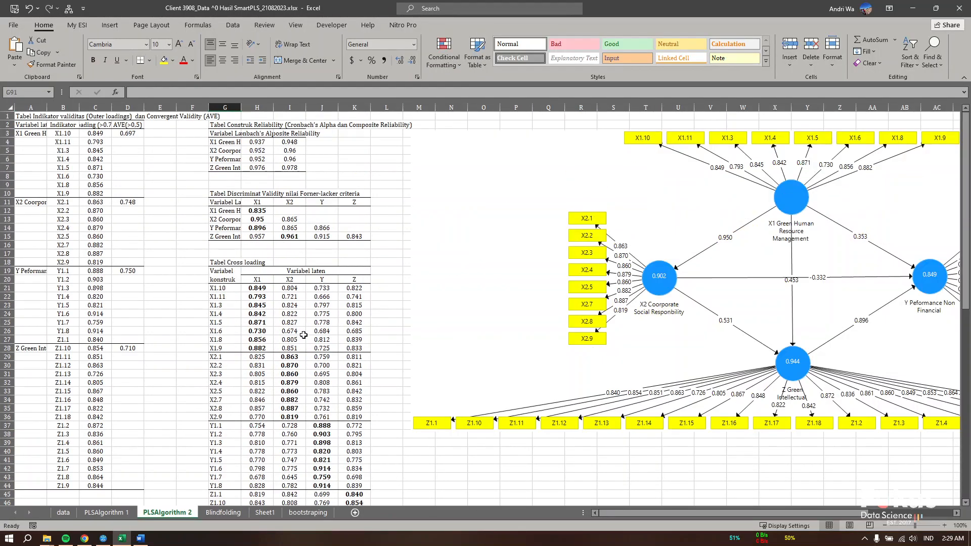
scroll(426, 315, up, 4)
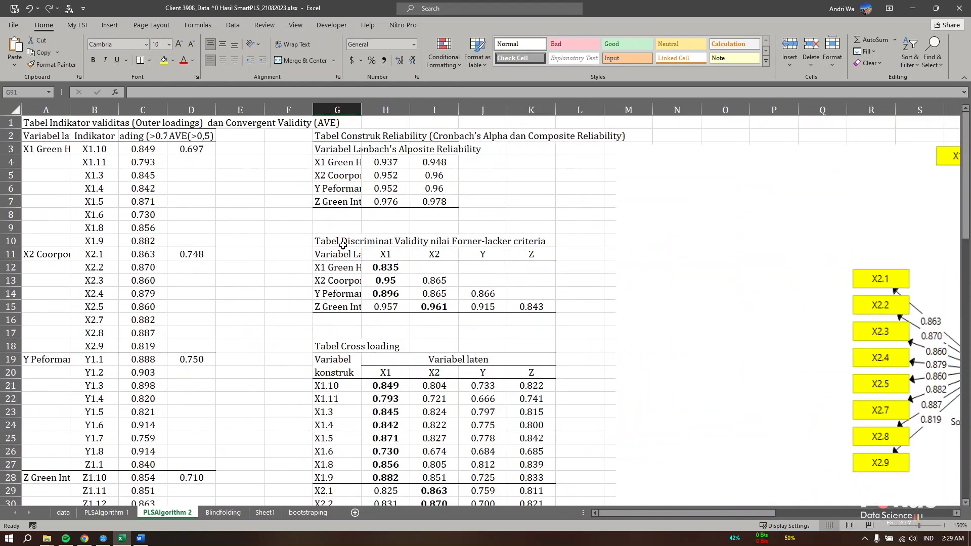
click(338, 244)
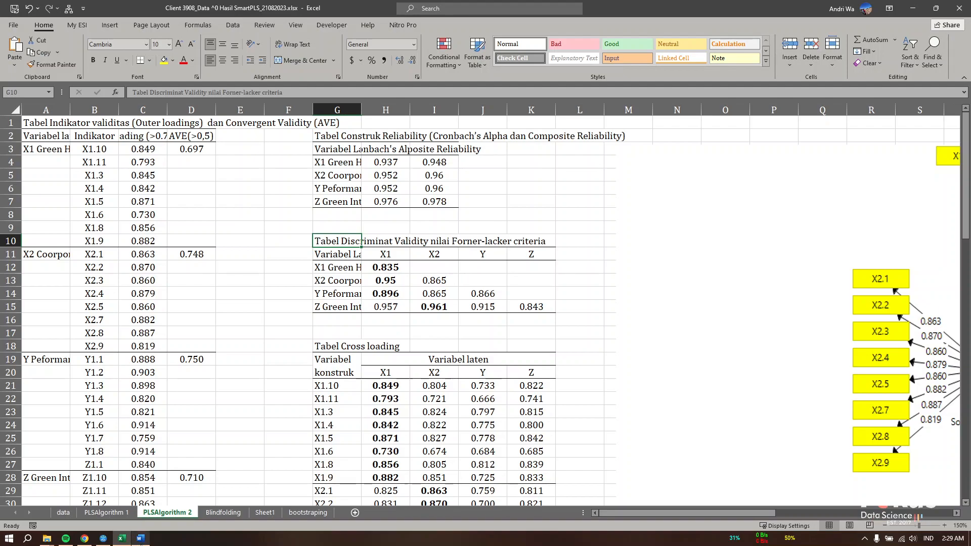
Step: Switch to the Word interpretation document and find the Forner-lacker criteria section, highlighting its source citation and closing sentence
click(140, 538)
scroll(693, 386, down, 15)
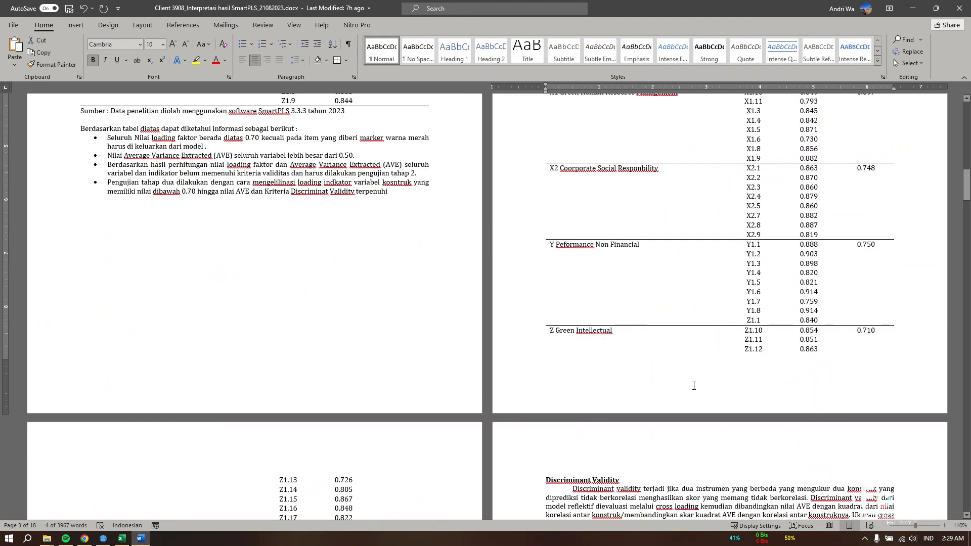
scroll(325, 328, down, 10)
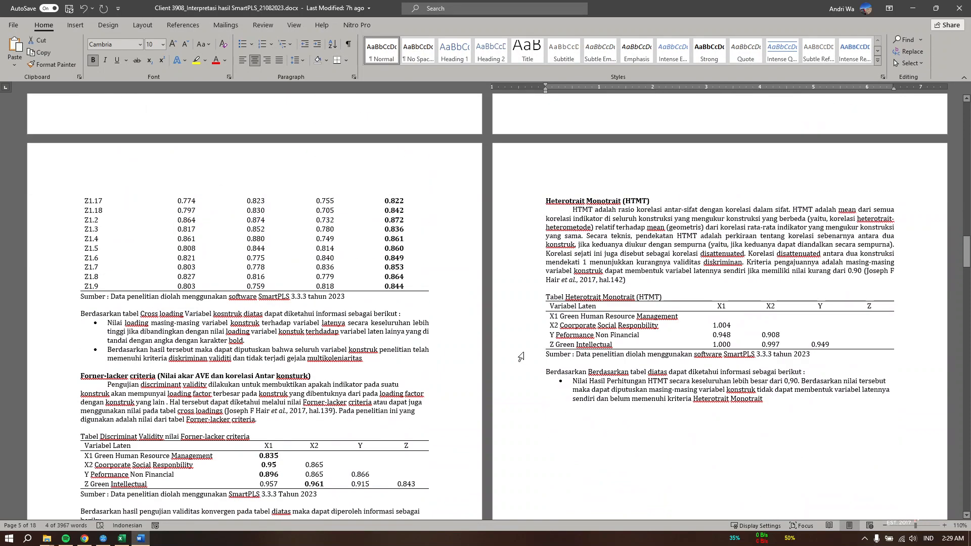
scroll(200, 303, down, 3)
drag(177, 307, 256, 316)
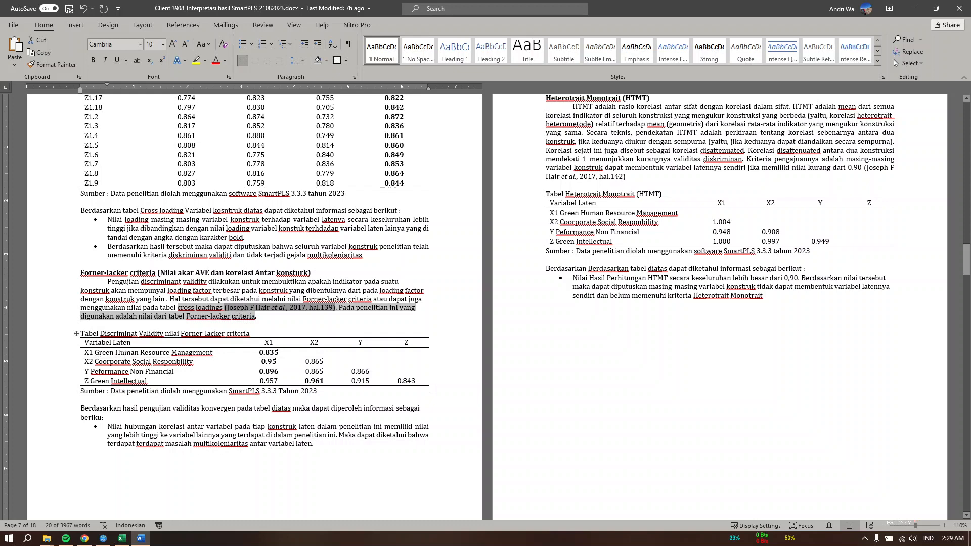
Step: Examine the X1 Green Human Resource Management row against the X1 column in the Forner-lacker criteria table
drag(85, 355, 213, 355)
drag(275, 341, 280, 348)
click(280, 348)
drag(203, 356, 203, 355)
drag(269, 342, 277, 353)
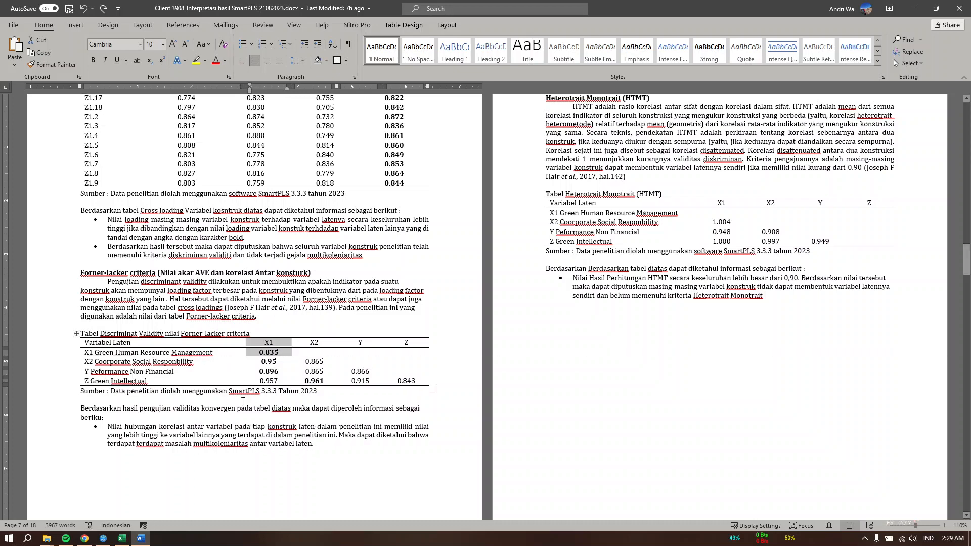
click(81, 356)
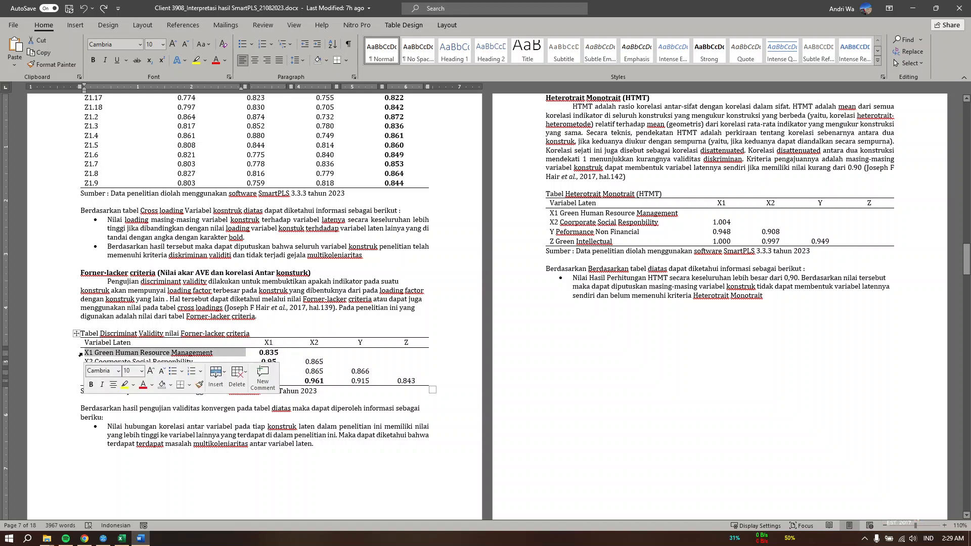
click(88, 352)
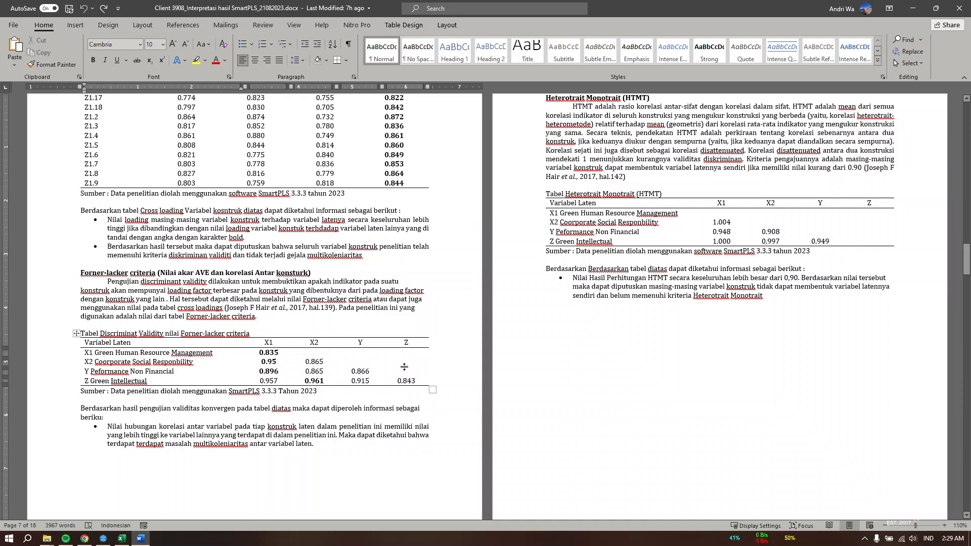
Step: Compare the X2 Coorporate Social Responbility row's values in the X1 and X2 columns of the Forner-lacker criteria table
click(81, 362)
click(86, 363)
click(313, 343)
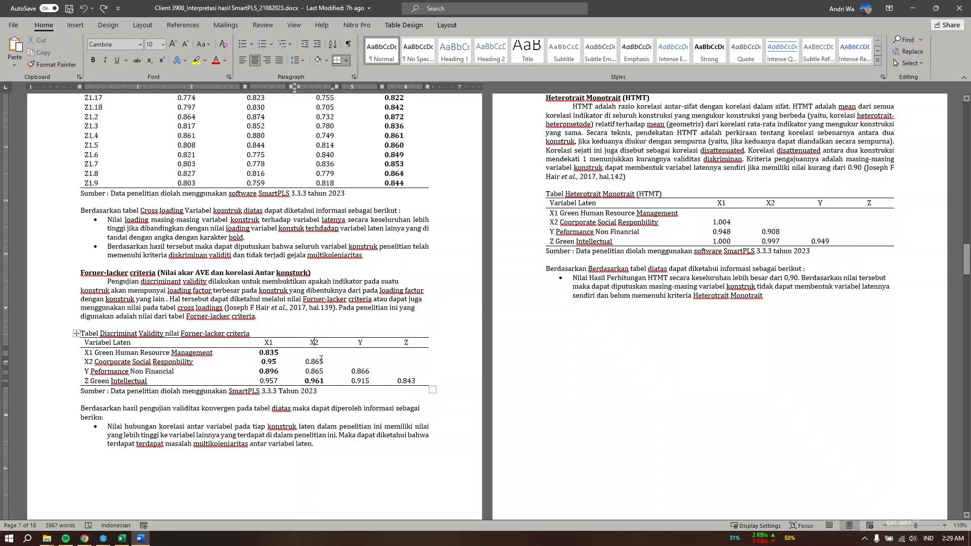
drag(324, 360, 305, 358)
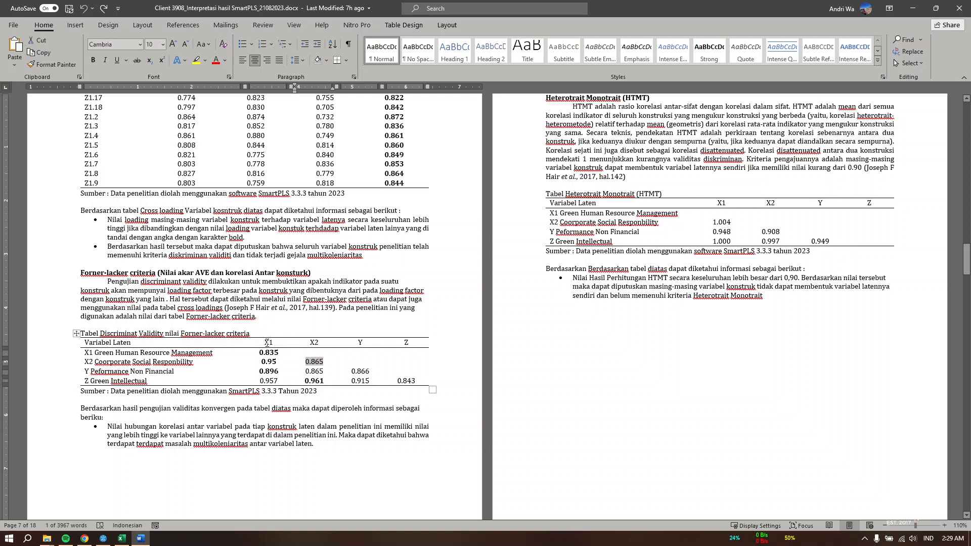
double_click(268, 343)
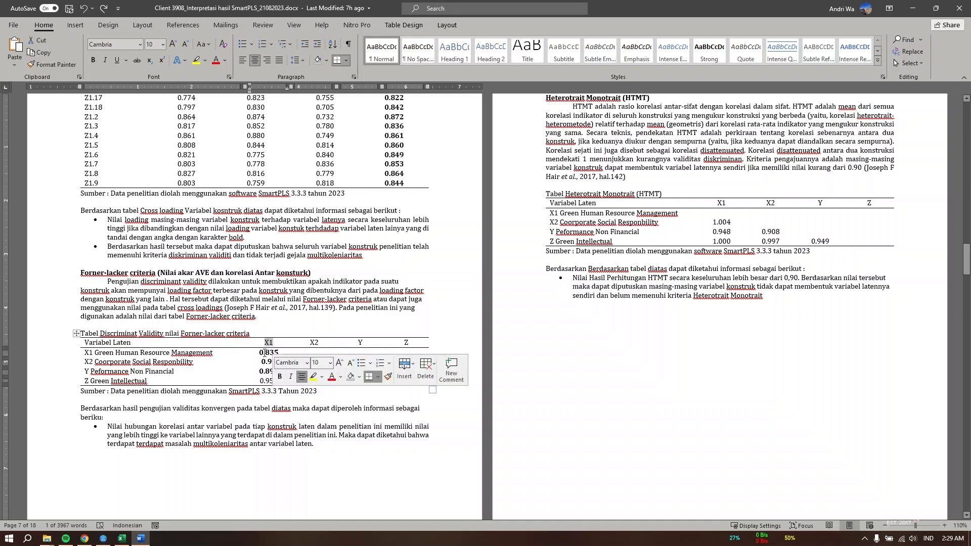
click(168, 361)
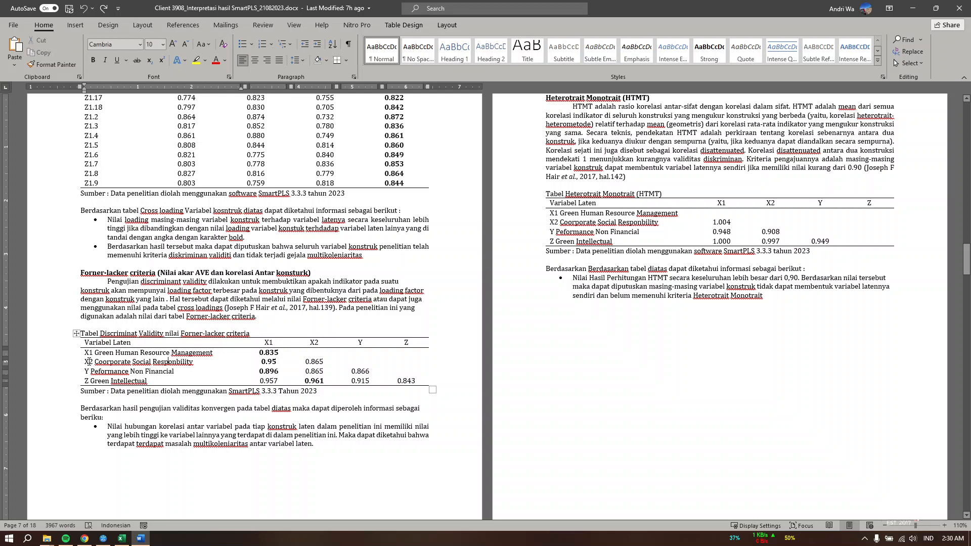
mouse_move(88, 361)
mouse_down()
mouse_move(89, 353)
mouse_move(89, 361)
mouse_up()
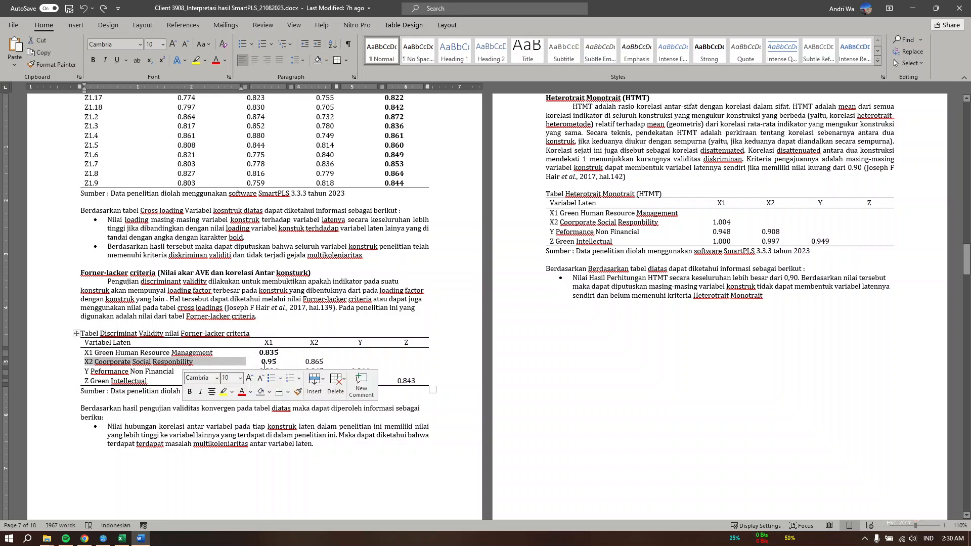
double_click(311, 362)
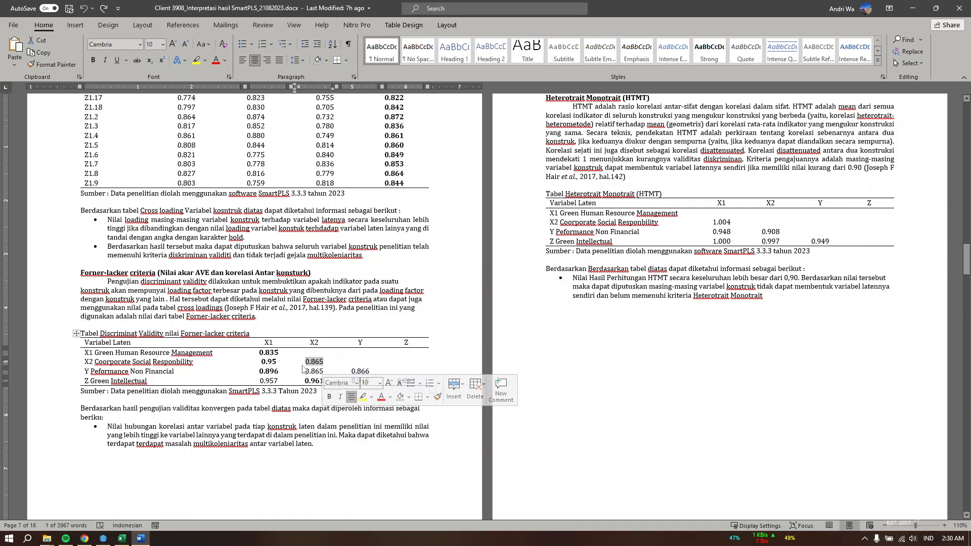
click(91, 363)
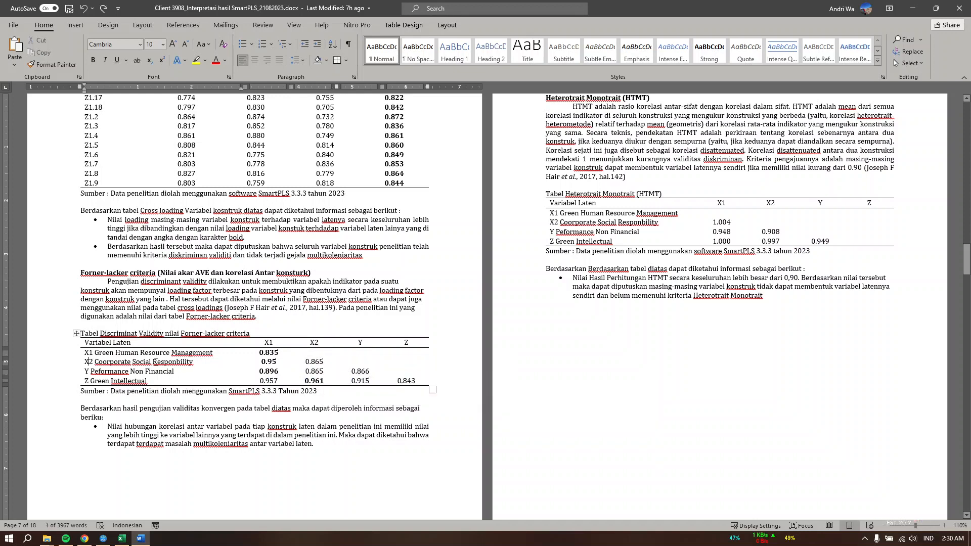
double_click(268, 362)
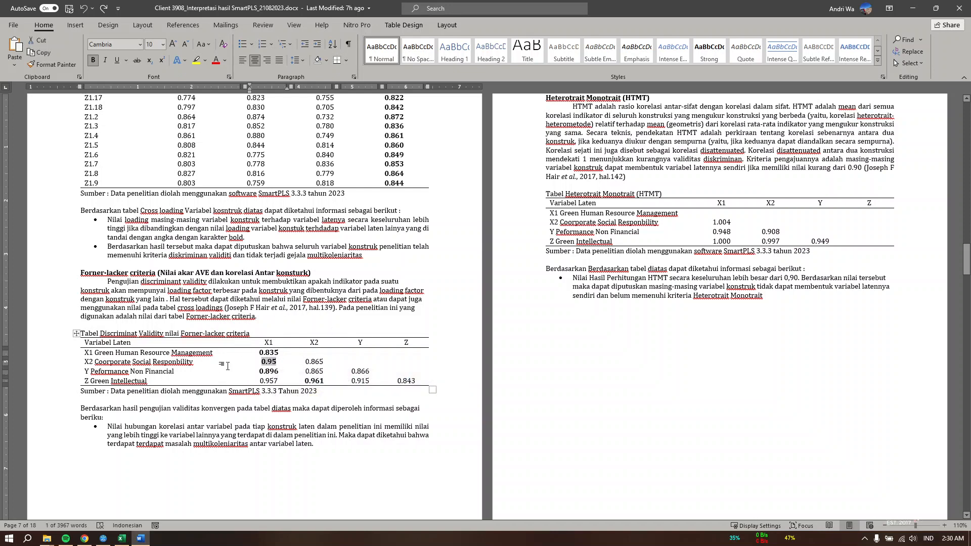
Step: Switch back to SmartPLS and look through the full Cross Loadings table under Discriminant Validity
scroll(322, 376, up, 3)
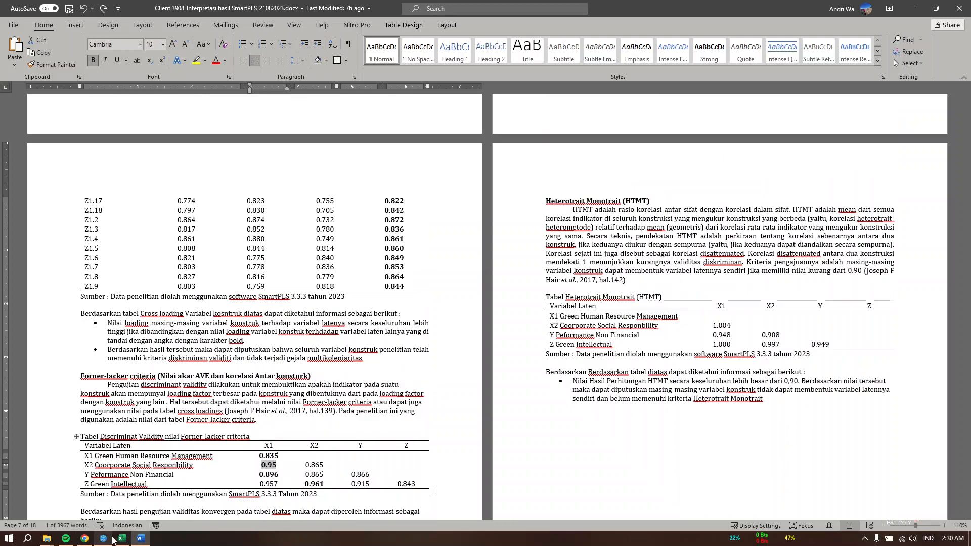
click(103, 538)
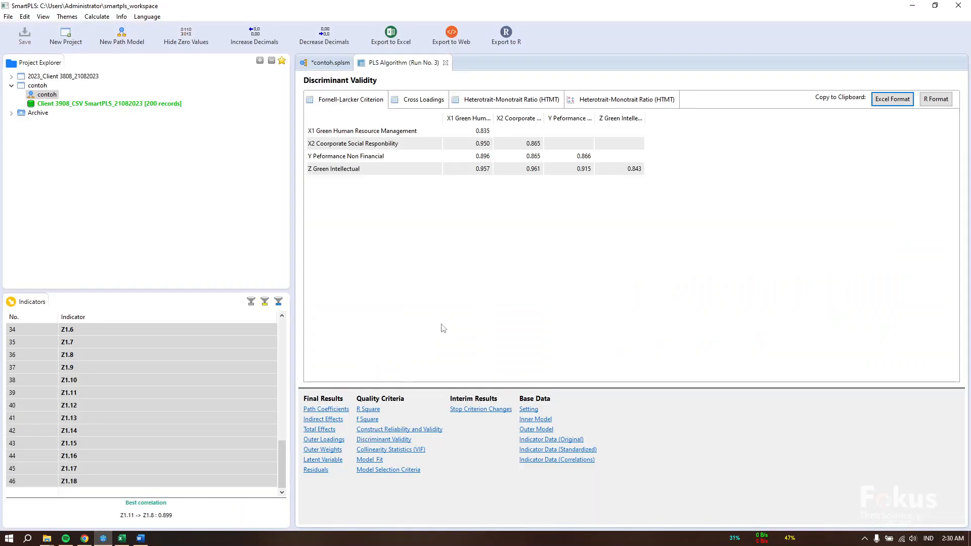
click(424, 100)
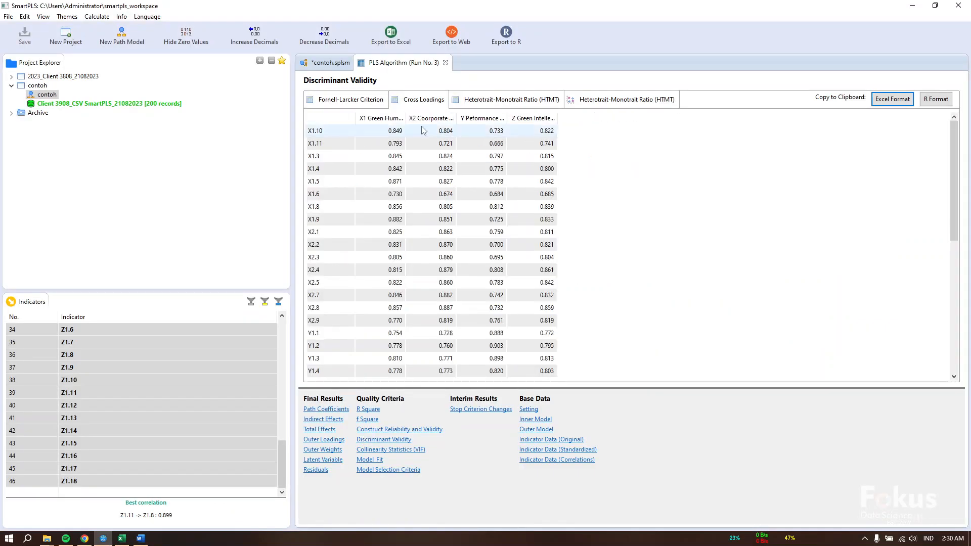
scroll(452, 176, down, 10)
scroll(414, 151, up, 10)
Step: Minimize SmartPLS and find the Cross loading explanation and table in the Word interpretation document
click(912, 6)
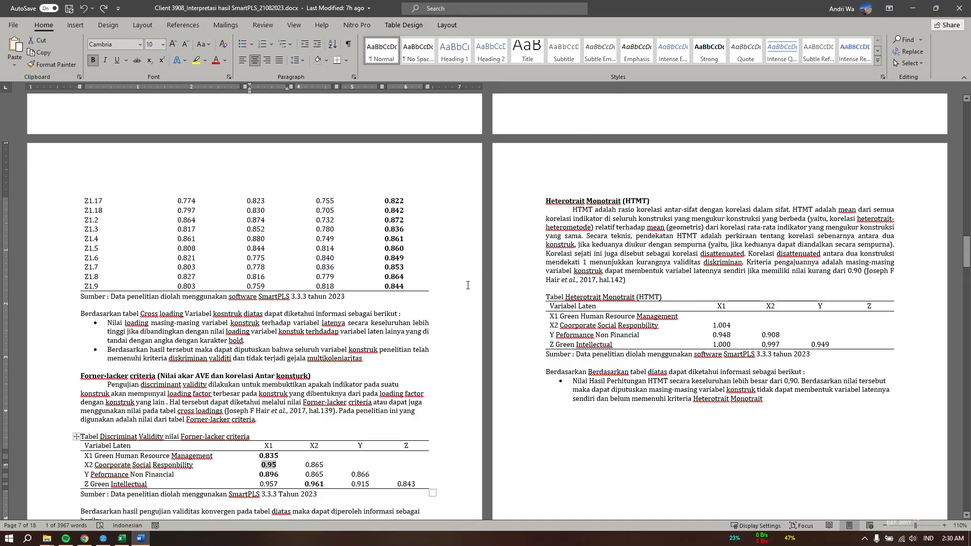
scroll(293, 339, up, 6)
scroll(399, 329, down, 6)
scroll(432, 353, up, 6)
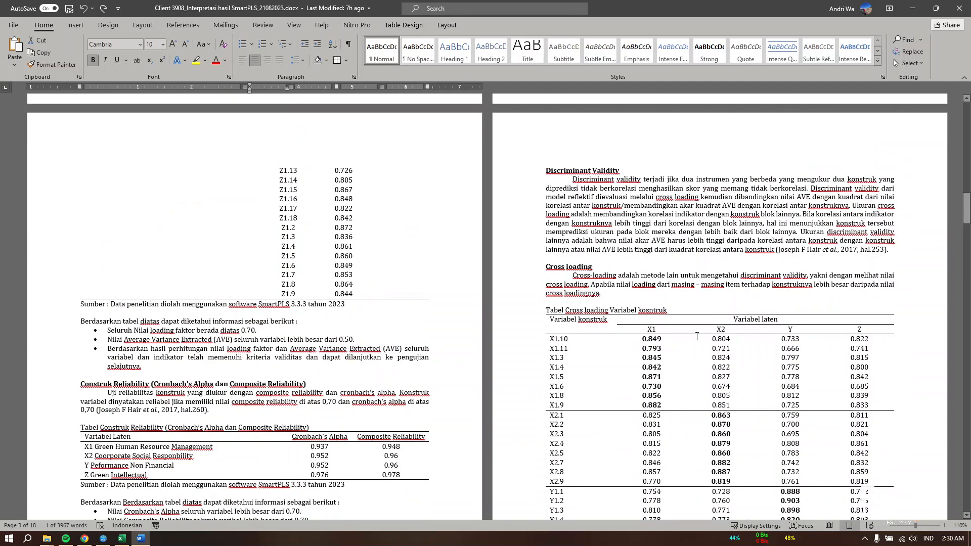
Step: Examine the bold X1 indicator loadings in the X1 column of the Cross loading table against the Cross loading criterion
scroll(697, 336, down, 2)
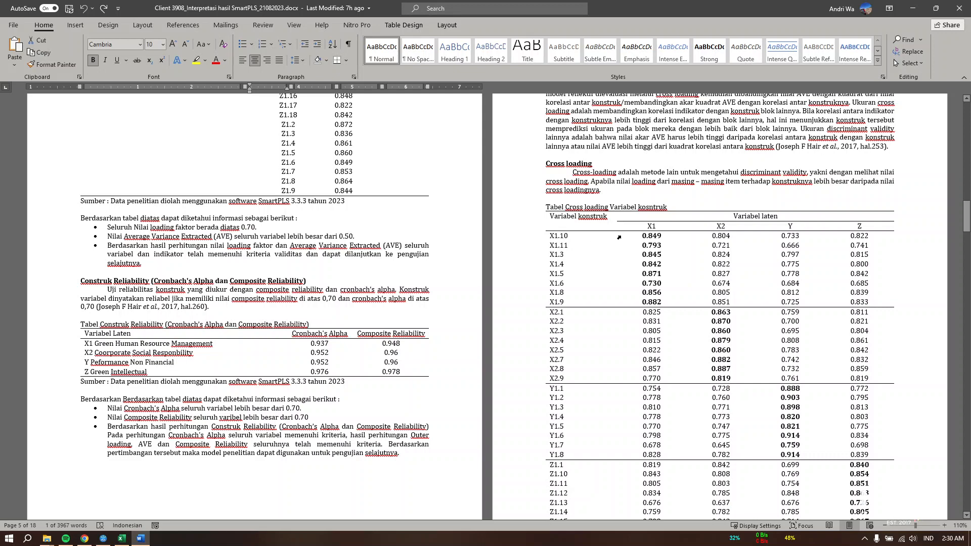
drag(618, 237, 644, 303)
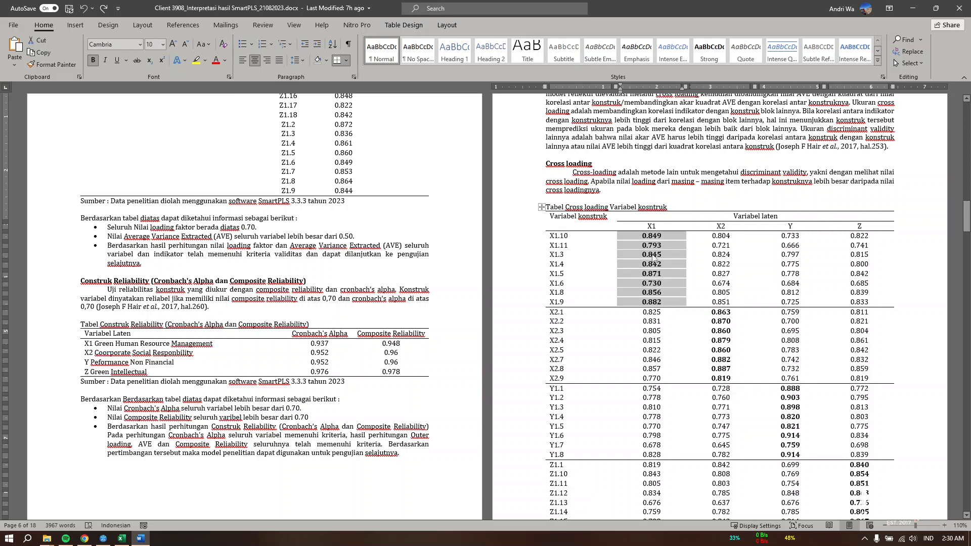
click(641, 246)
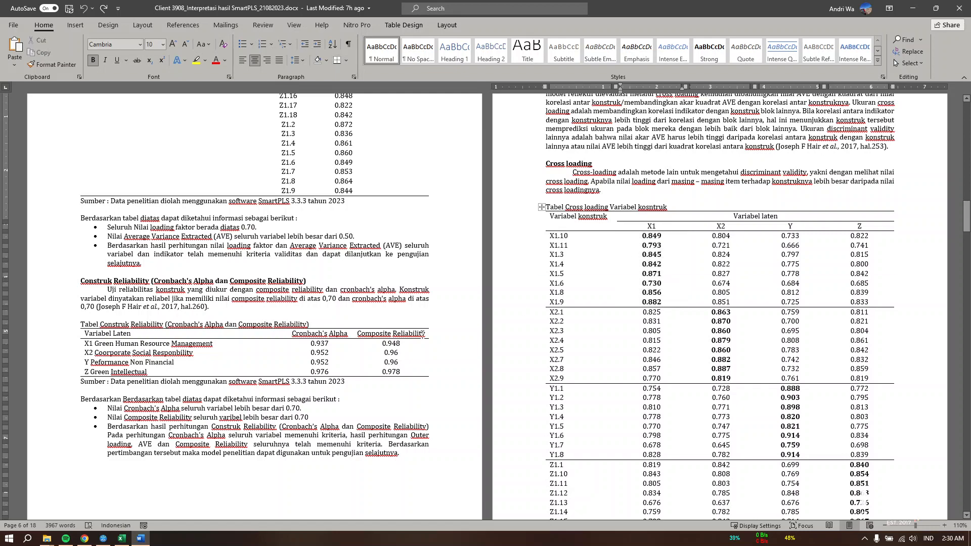
scroll(210, 347, up, 5)
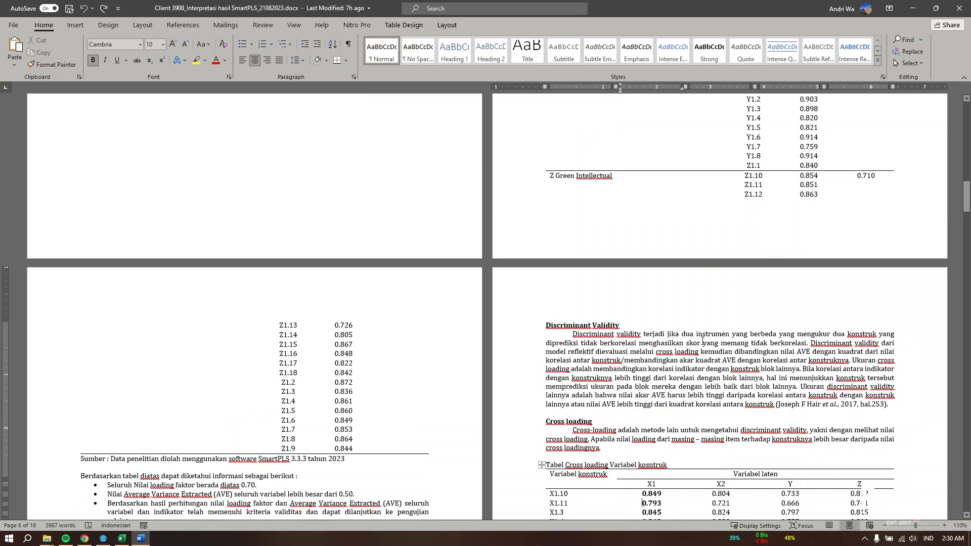
scroll(426, 340, down, 4)
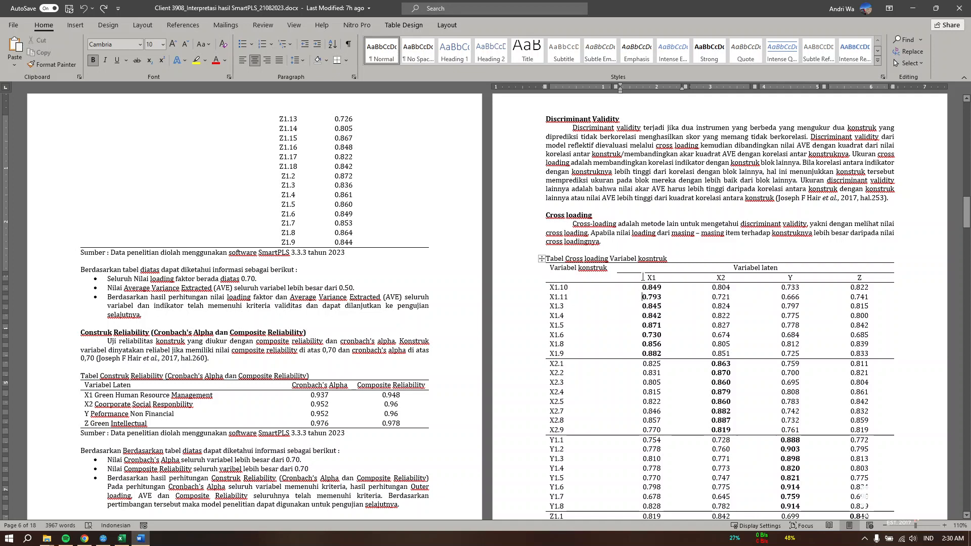
click(640, 274)
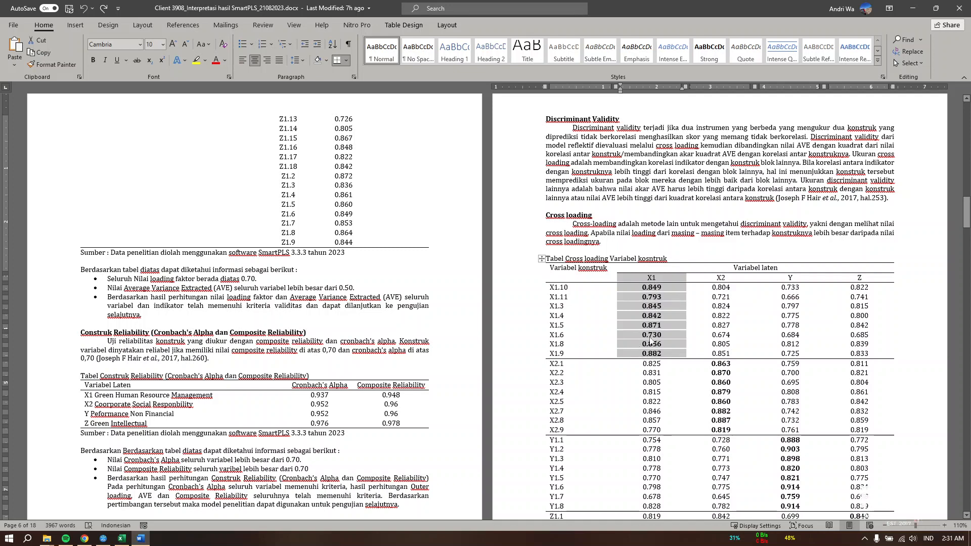
Step: Check the X2 indicators' loadings in the Cross loading table and highlight the words Cross loading in its title
scroll(696, 272, down, 4)
mouse_move(707, 274)
mouse_down()
mouse_move(710, 302)
mouse_move(723, 270)
mouse_up()
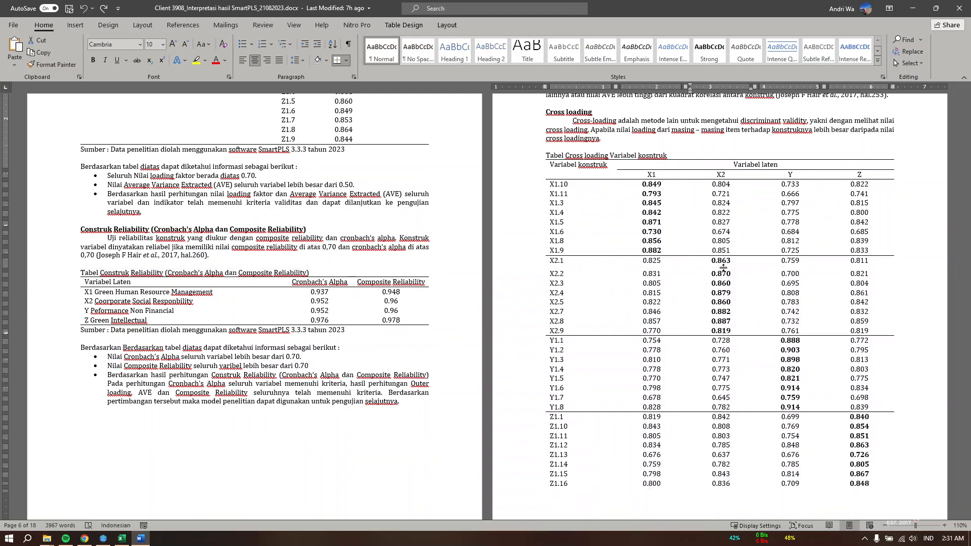
click(581, 154)
drag(577, 154, 606, 156)
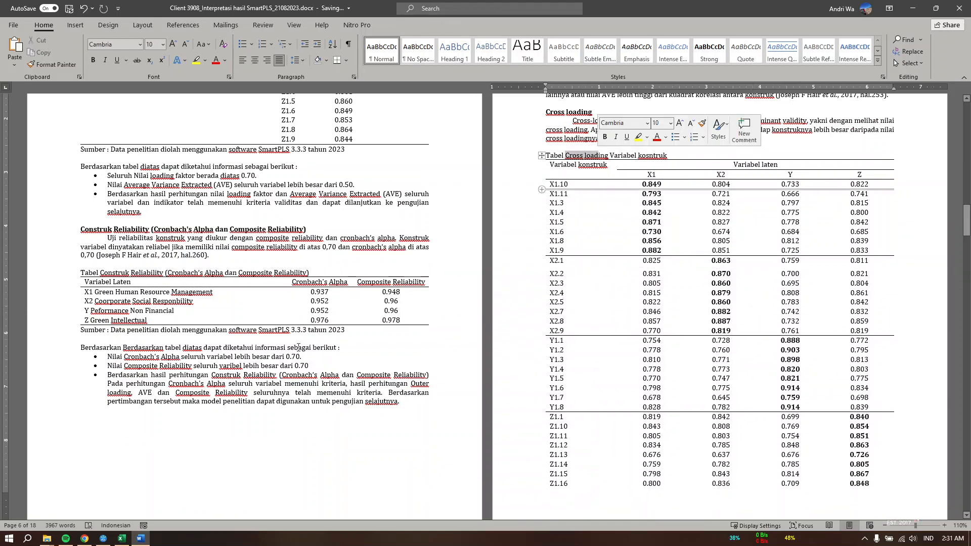
Step: Find the Heterotrait Monotrait (HTMT) section and examine its heading, source citation and table of X2, Y and Z values
scroll(250, 374, up, 6)
scroll(276, 376, down, 10)
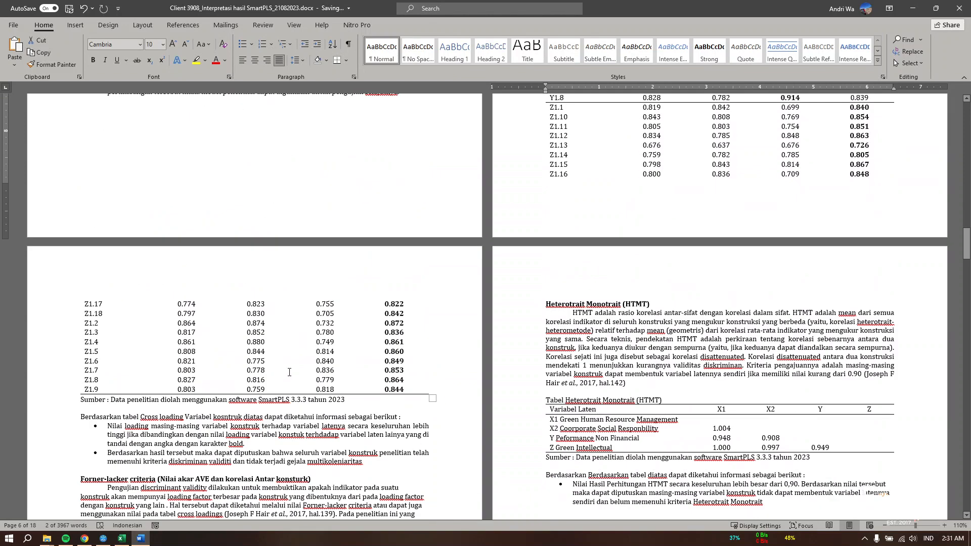
scroll(455, 275, down, 3)
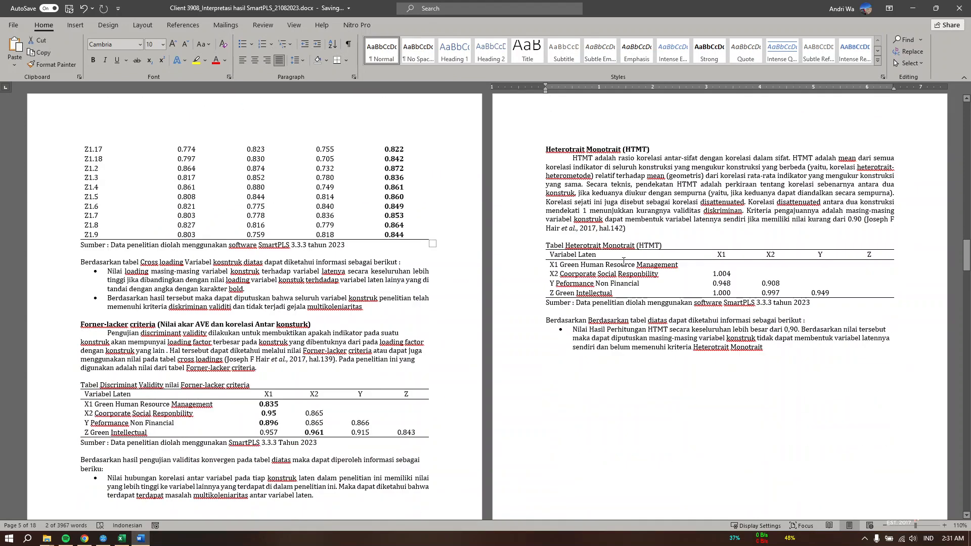
click(608, 167)
drag(553, 152, 609, 151)
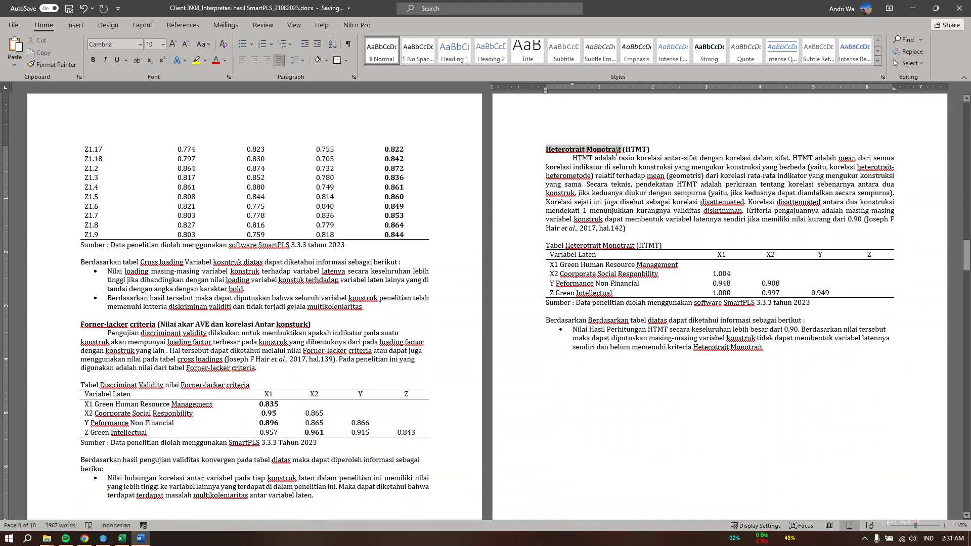
click(624, 229)
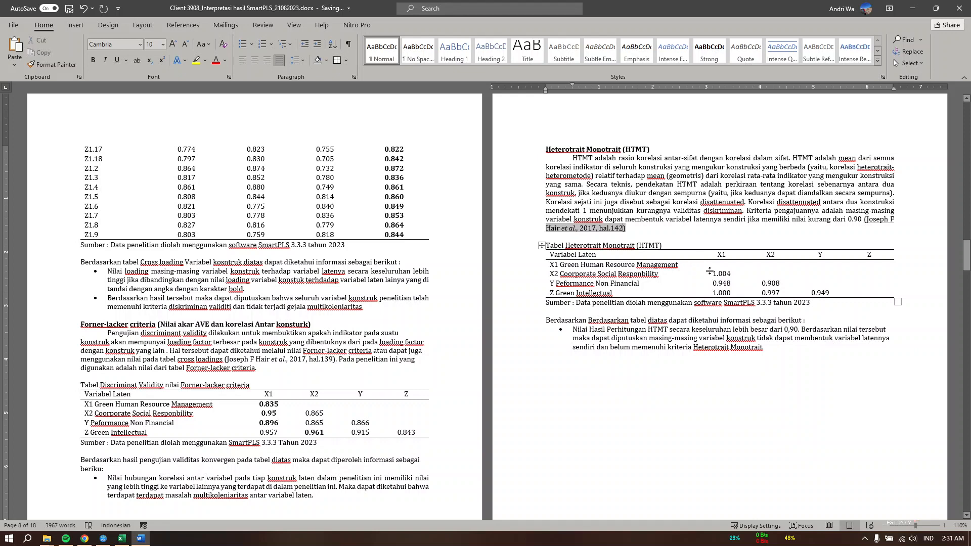
drag(709, 271, 816, 273)
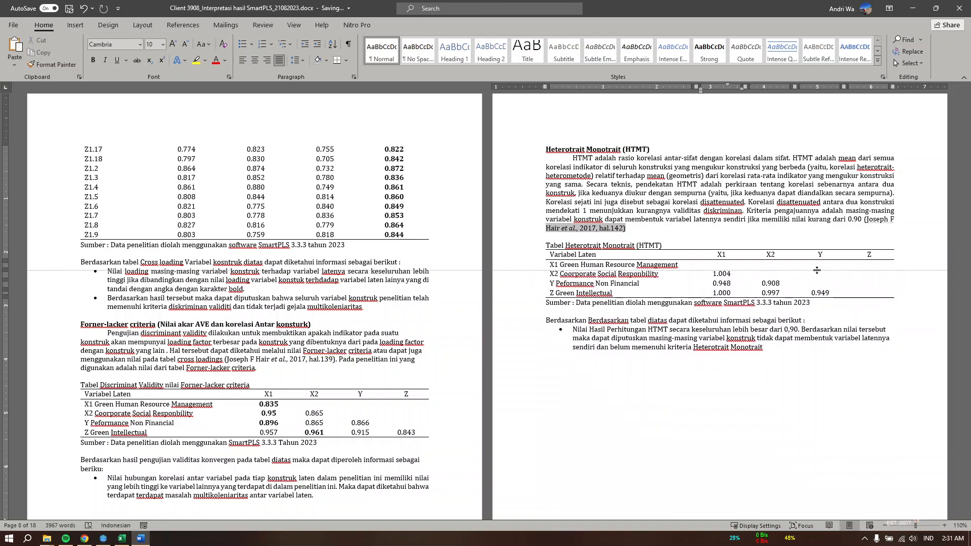
Step: Switch to SmartPLS, show the Heterotrait-Monotrait Ratio (HTMT) matrix and widen its first column to read the variable names
click(103, 538)
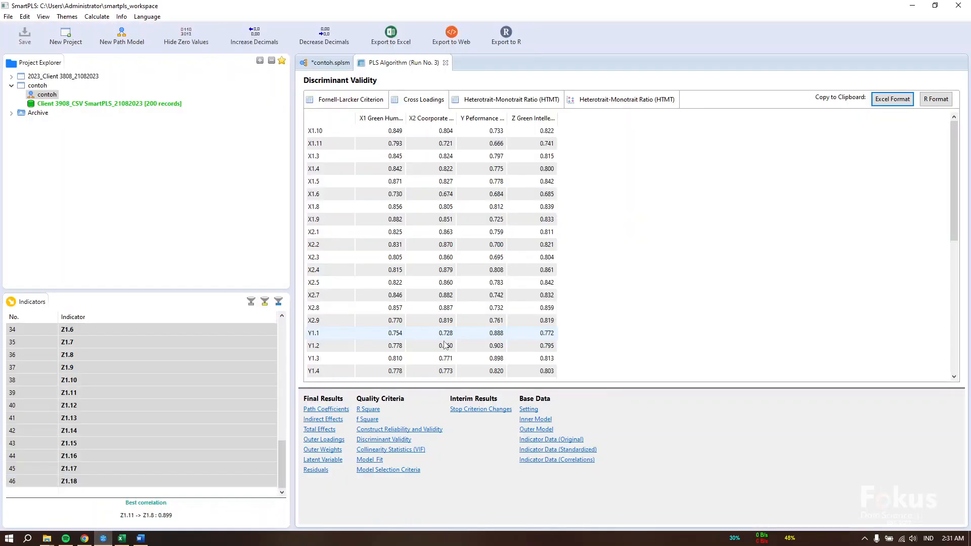
click(521, 104)
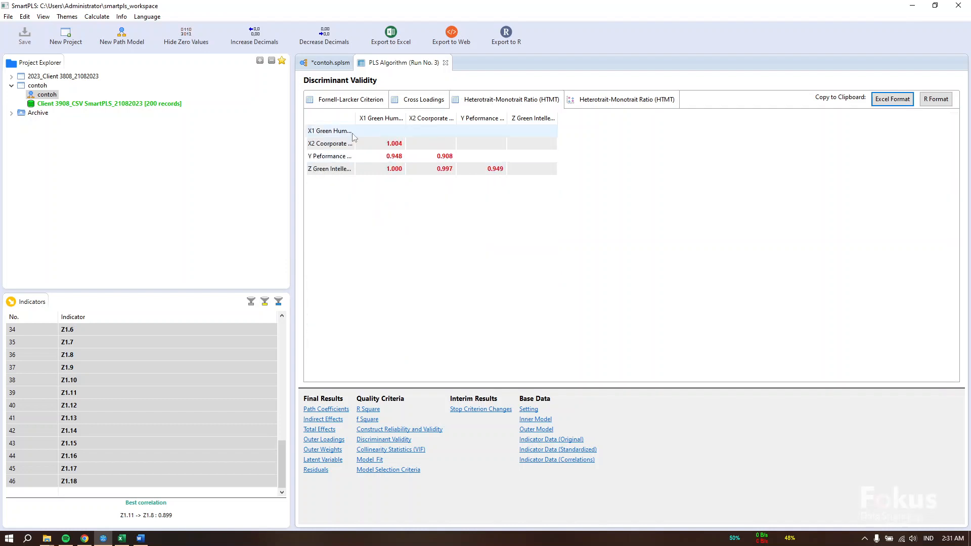
drag(357, 112, 399, 113)
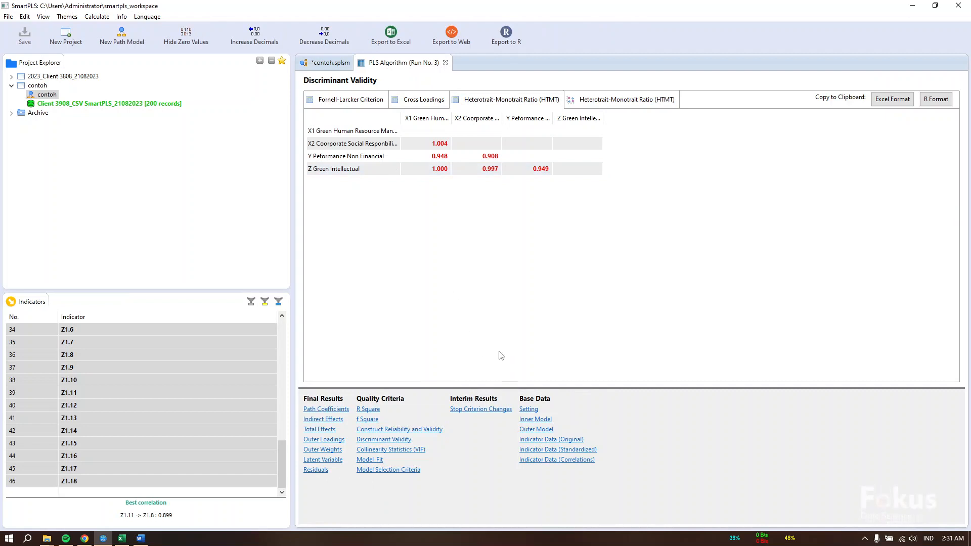
Step: Review the Collinearity Statistics (VIF), looking through the outer VIF values and the inner VIF values
click(415, 451)
scroll(383, 327, down, 8)
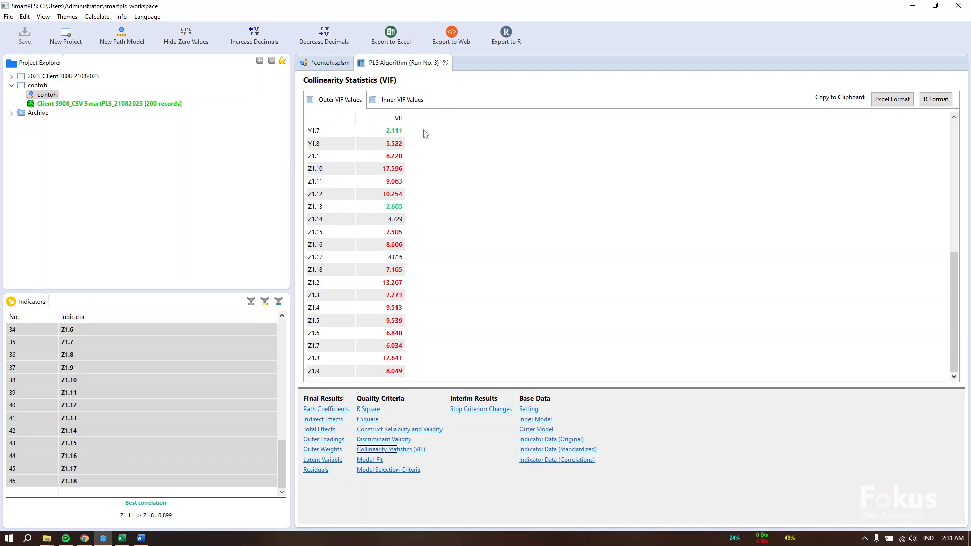
click(403, 102)
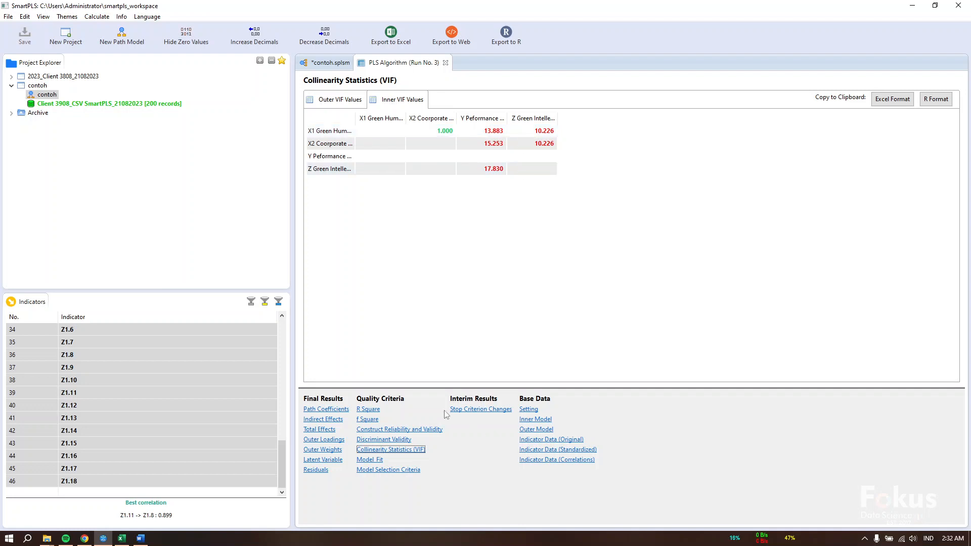
Step: Show the R Square matrix and widen its first column so the construct names are readable
click(373, 410)
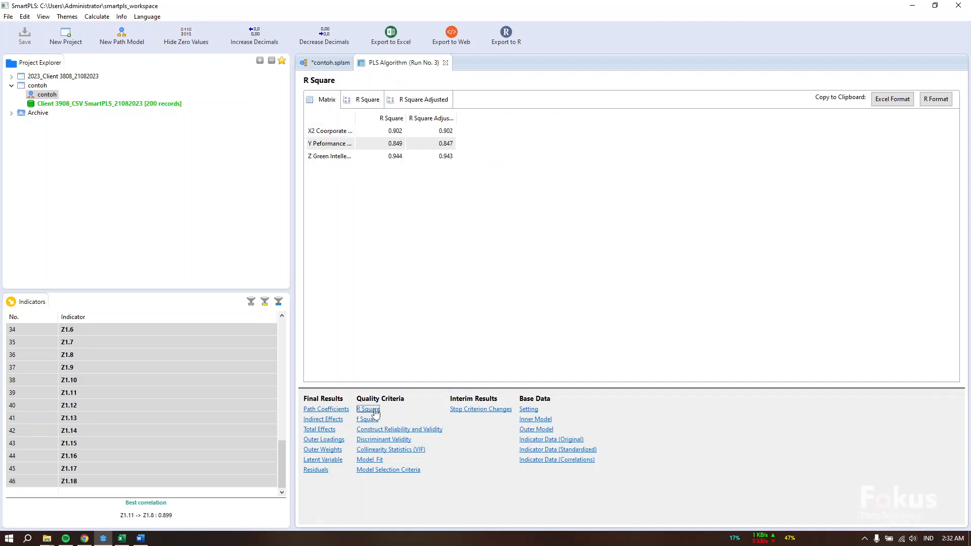
drag(355, 118, 389, 123)
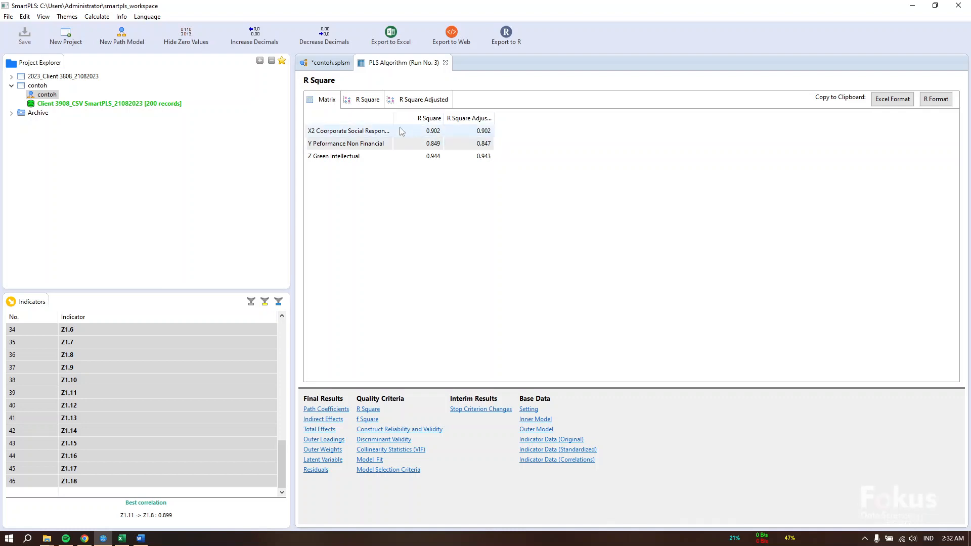
drag(393, 118, 398, 118)
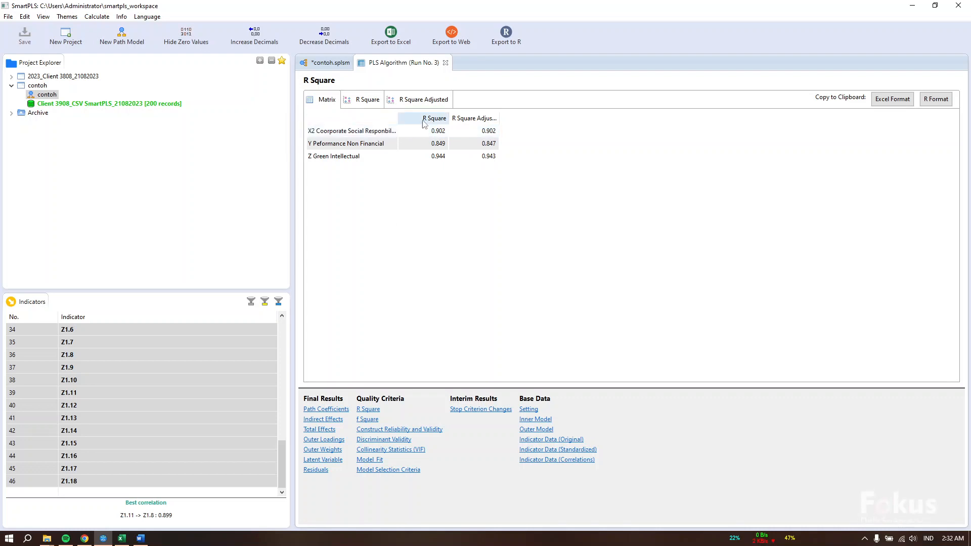
Step: Inspect the X1 Green Human Resource Management, X2 Coorporate Social Responbility and Z Green Intellectual constructs in the contoh path model
click(331, 63)
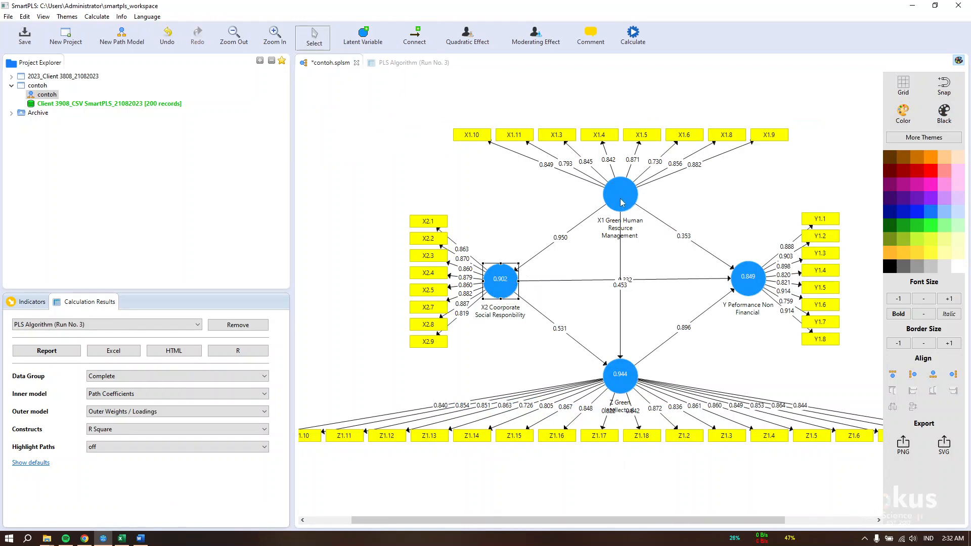
mouse_move(503, 287)
click(625, 384)
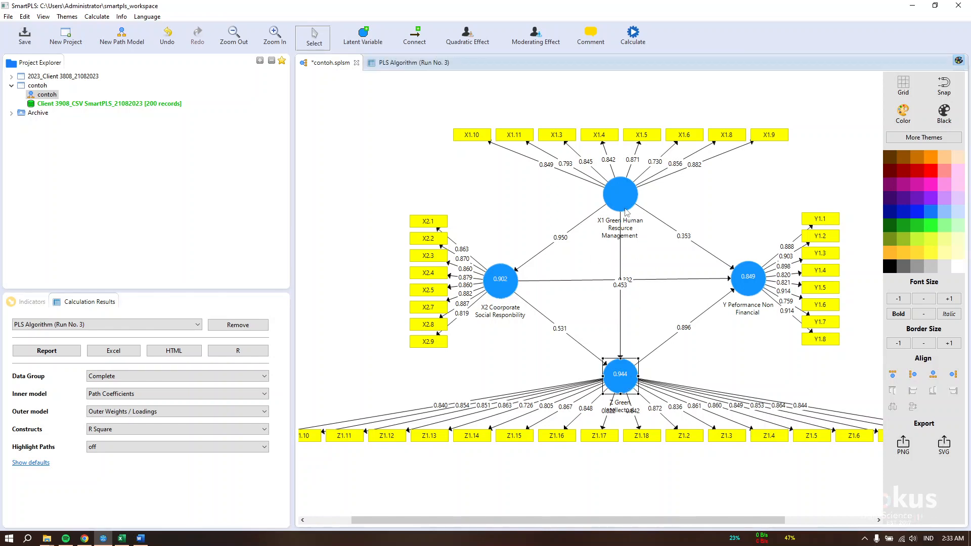
click(618, 194)
click(494, 289)
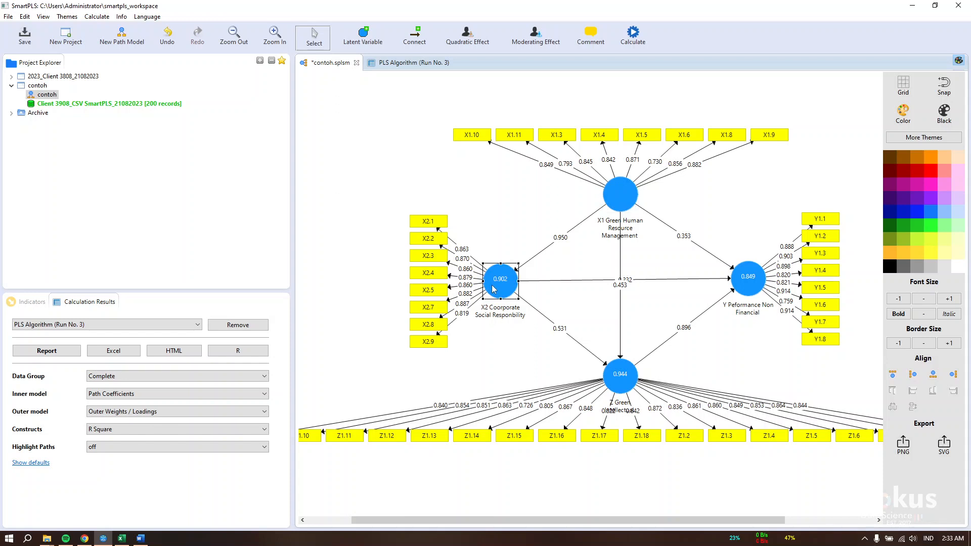
Step: Examine the Z Green Intellectual and Y Peformance Non Financial rows of the R Square matrix and check Y in the path model
click(412, 63)
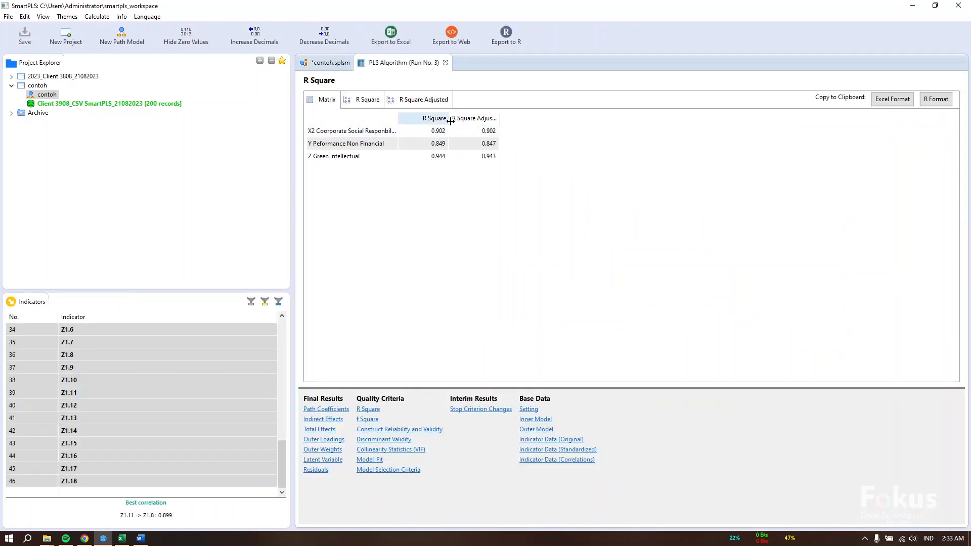
click(394, 158)
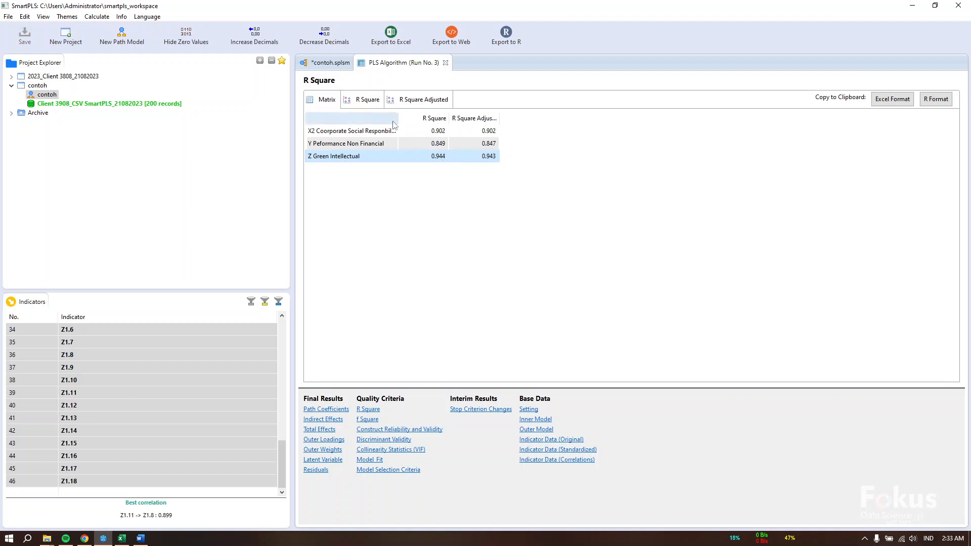
click(350, 147)
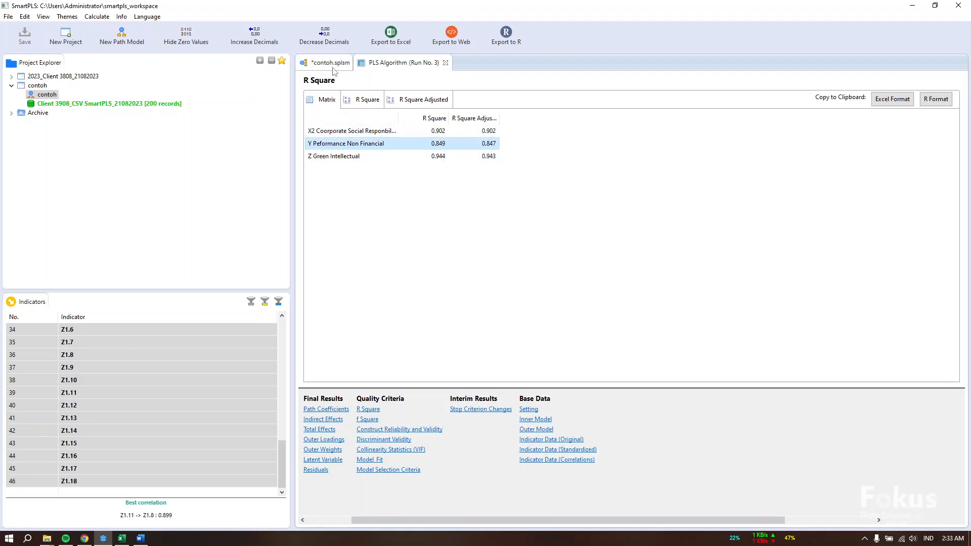
click(331, 62)
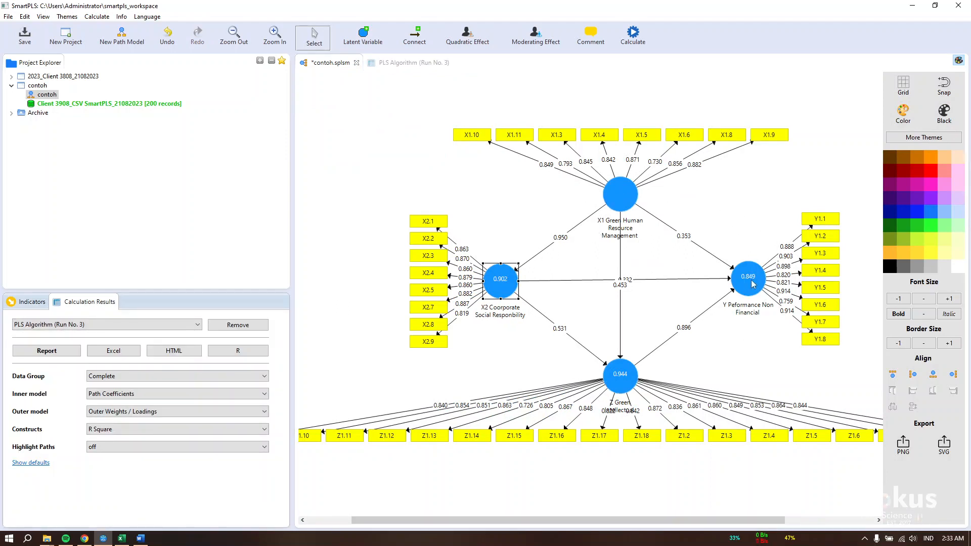
click(405, 62)
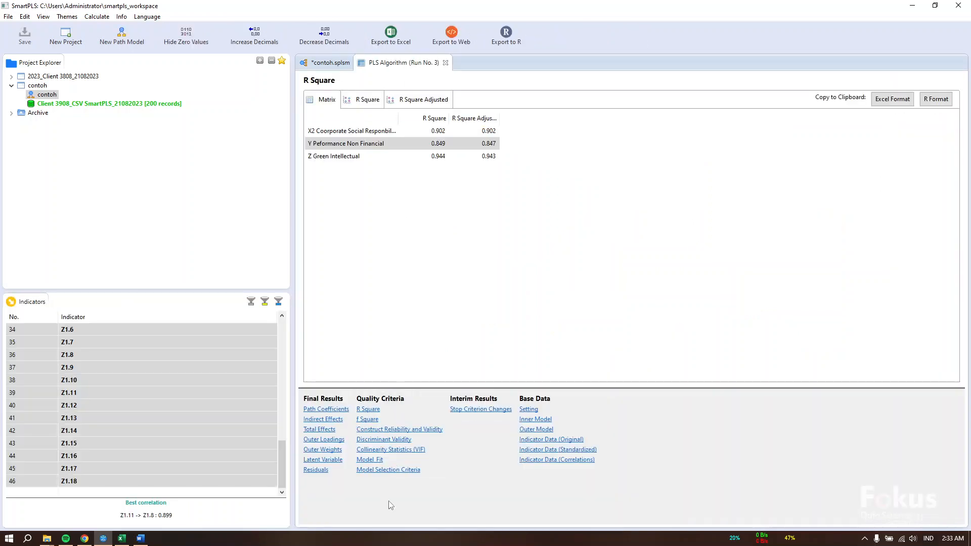
Step: Show the f Square matrix, and switch to the Word interpretation document to find and highlight the Efect size (f²) explanation and table
click(372, 421)
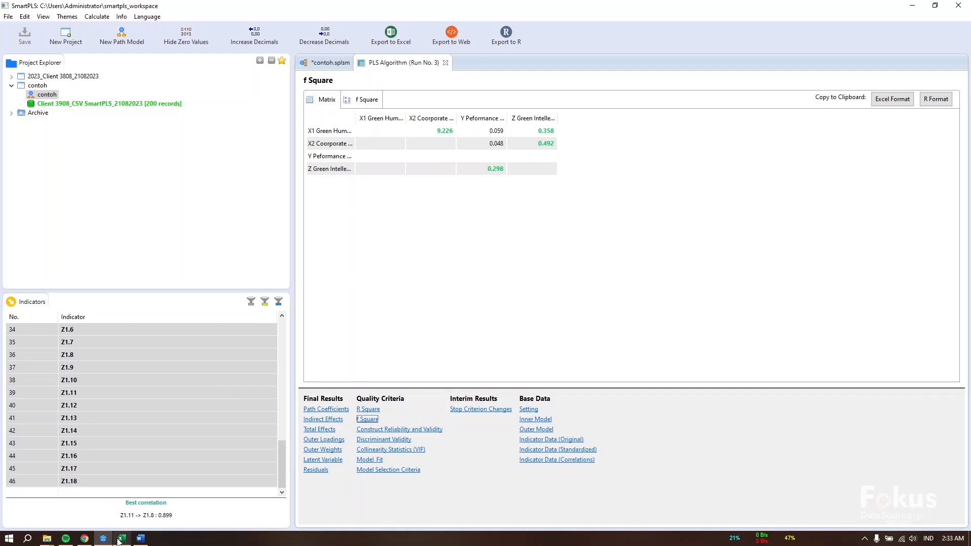
mouse_move(121, 540)
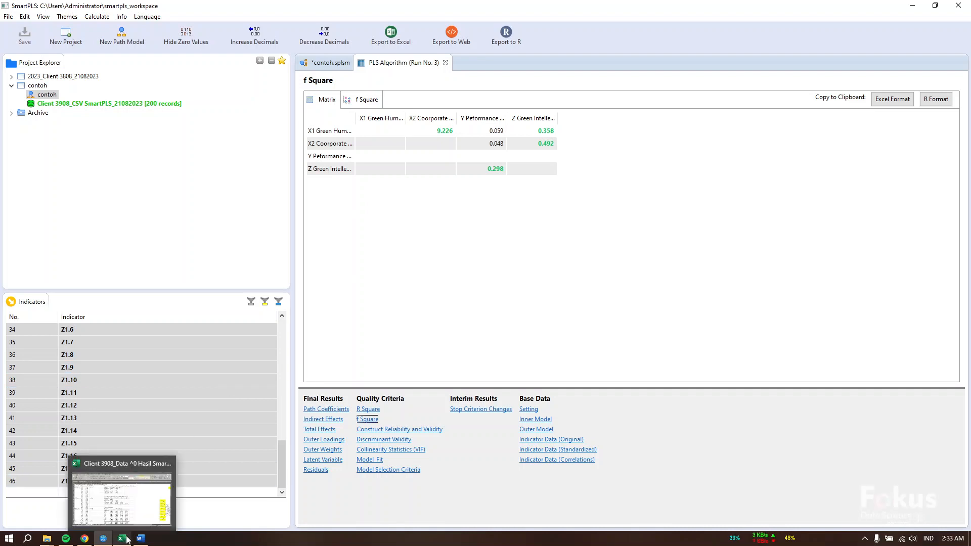
click(140, 538)
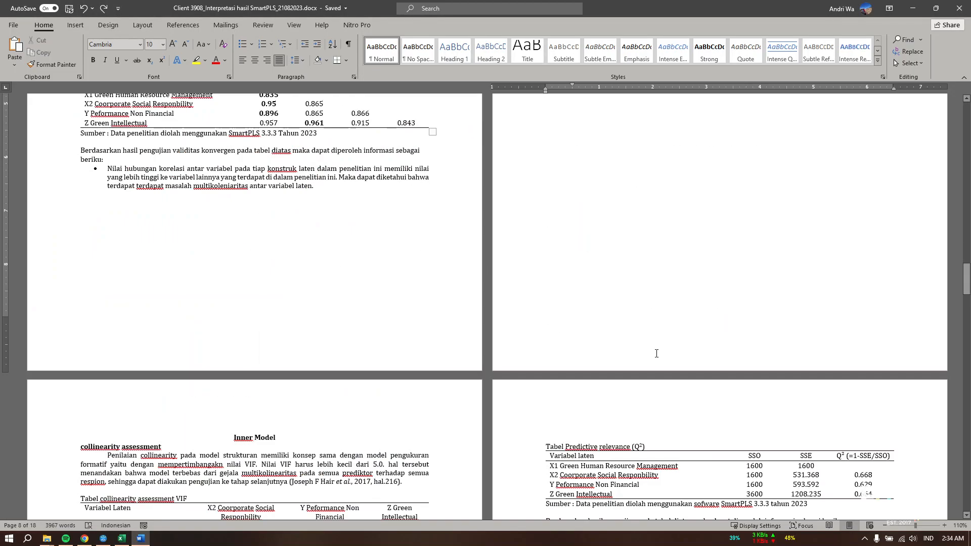
scroll(656, 353, down, 10)
scroll(602, 268, down, 6)
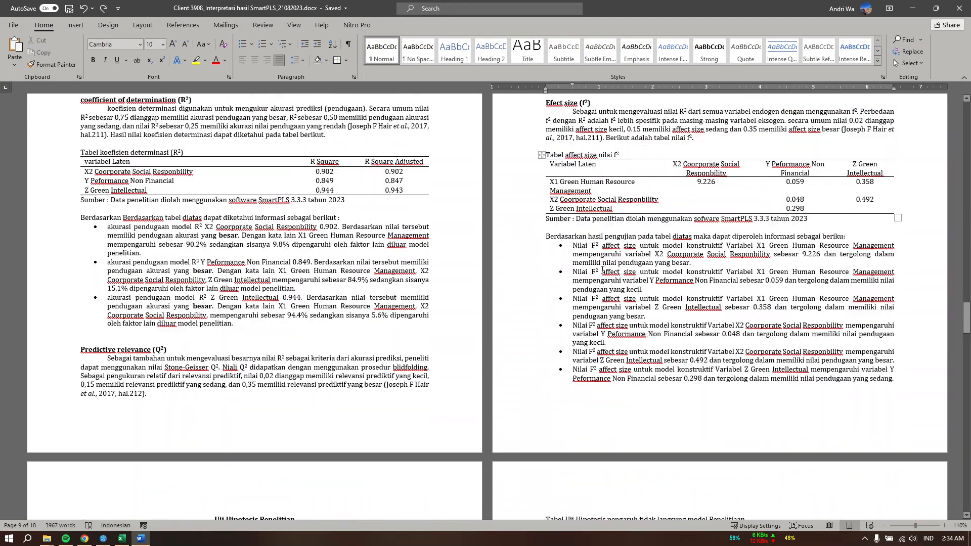
scroll(617, 296, up, 5)
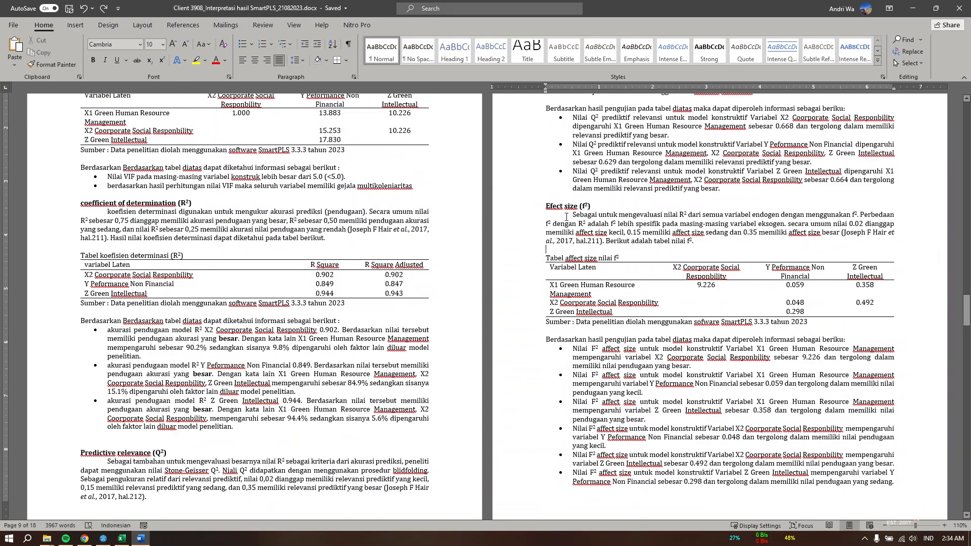
drag(545, 205, 822, 359)
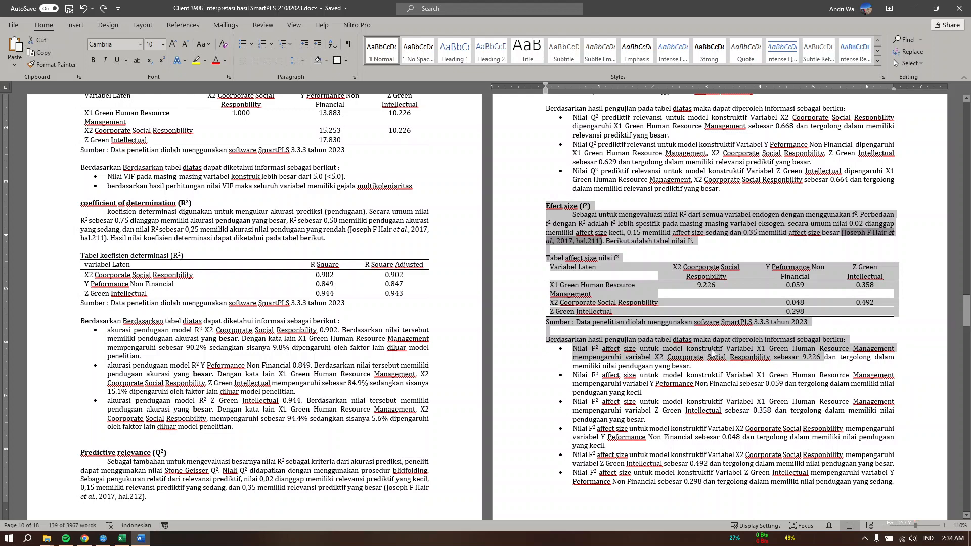
Step: Highlight the Efect size (f²) explanation and the first interpretation point beneath the f² table
click(694, 366)
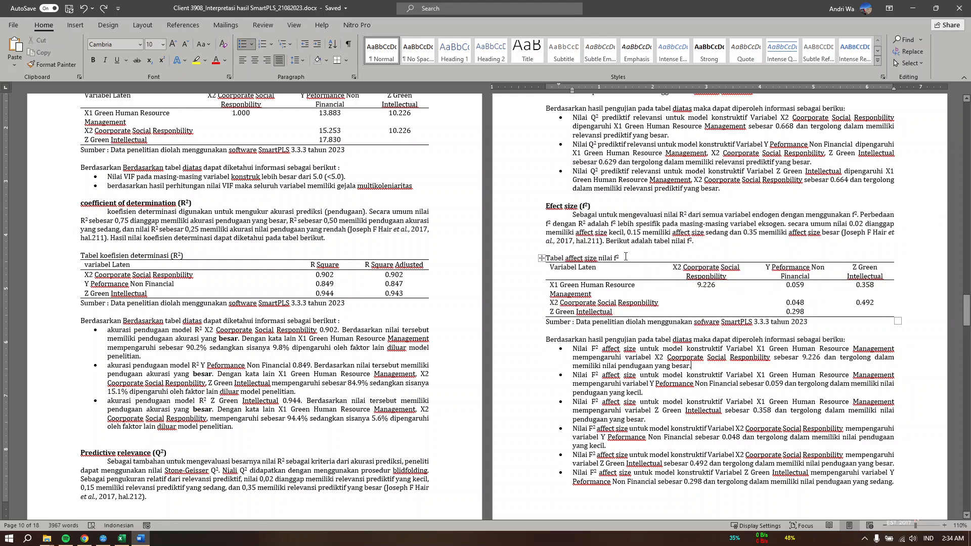
drag(626, 256, 555, 224)
drag(696, 366, 536, 342)
Step: Find the Predictive relevance (Q²) table in the Word document and highlight it together with its interpretation points
scroll(656, 354, up, 9)
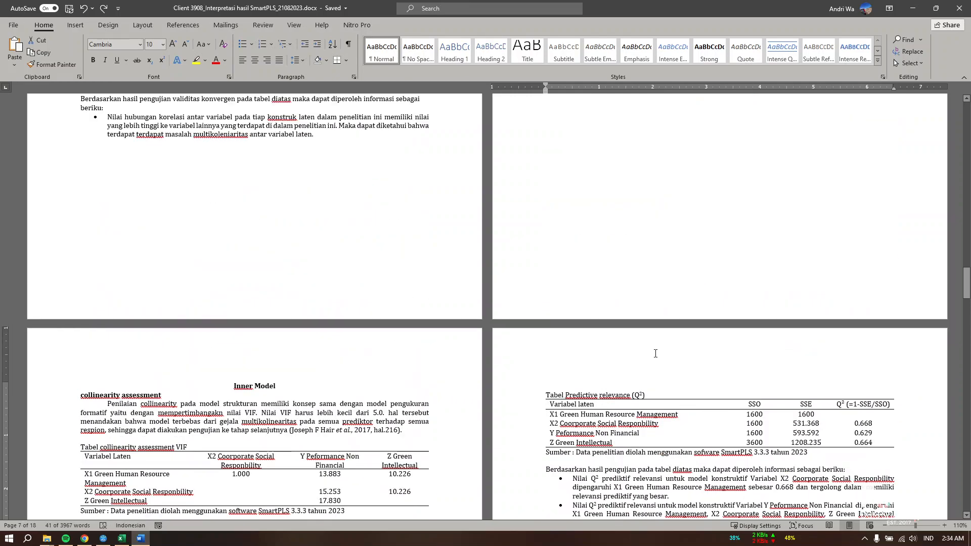
scroll(655, 354, down, 18)
scroll(626, 296, up, 12)
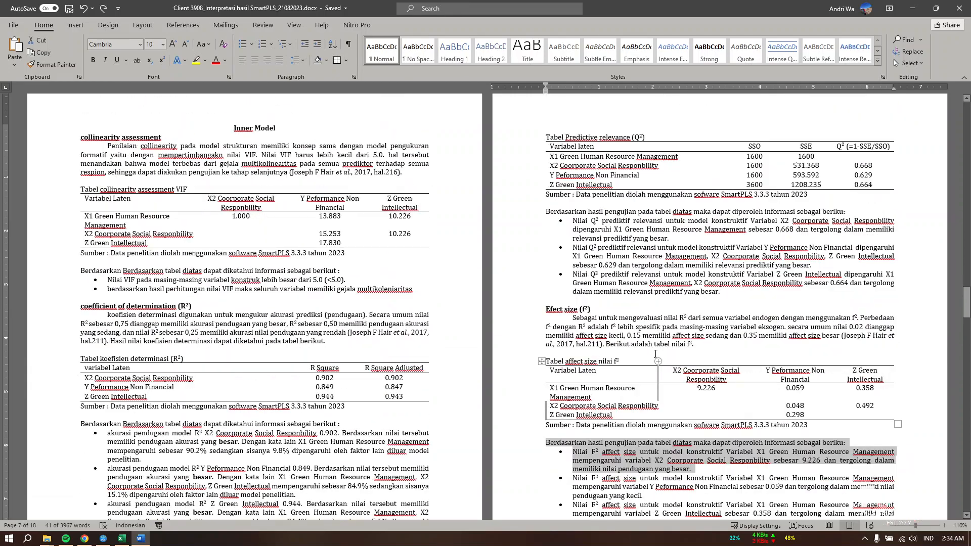
click(622, 279)
drag(721, 292, 523, 144)
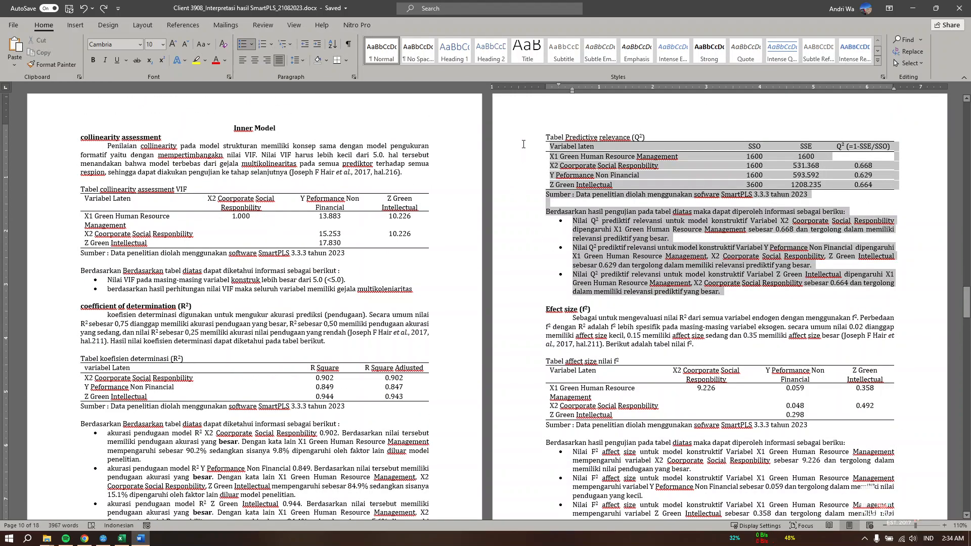
click(665, 222)
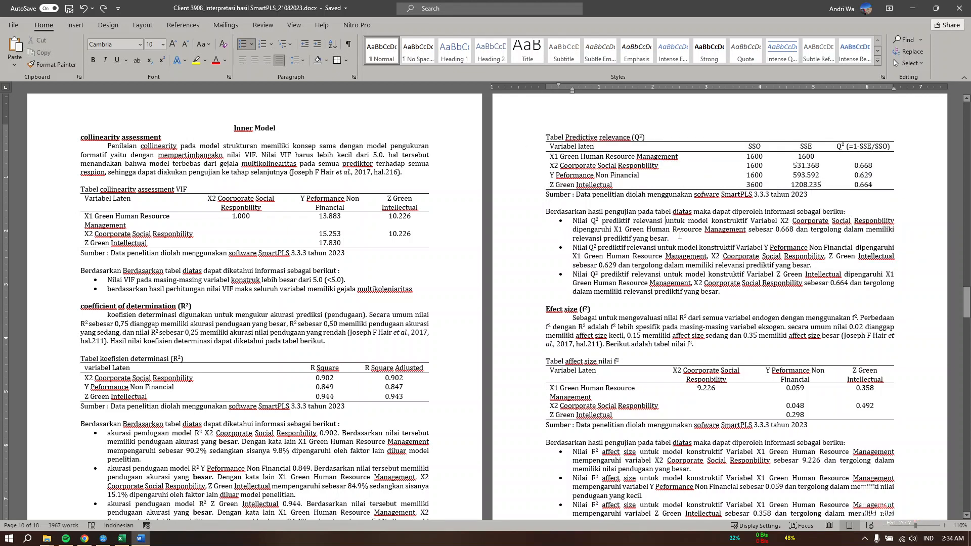
Step: Switch to SmartPLS, run Blindfolding on the contoh model with omission distance 7, and widen the report's first column to show the full construct names
click(913, 8)
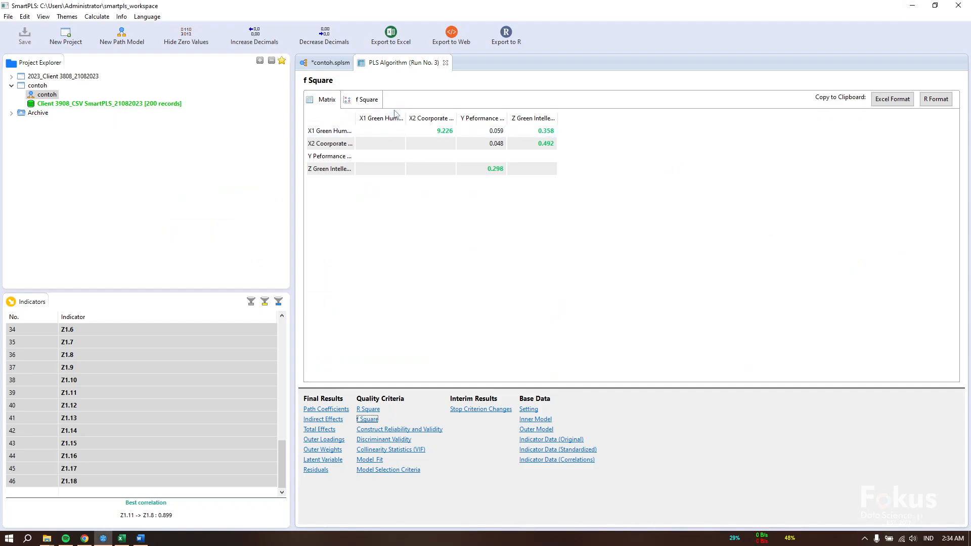
click(337, 63)
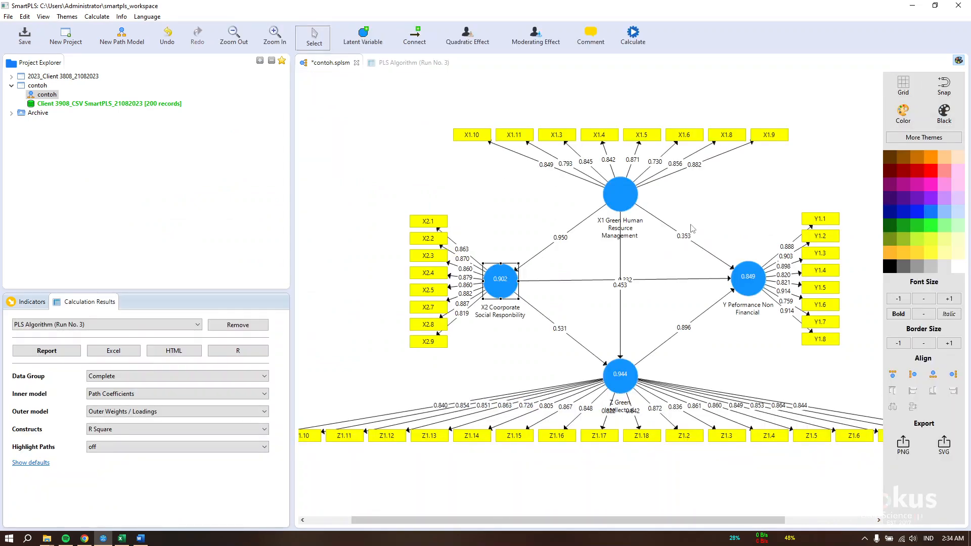
right_click(736, 373)
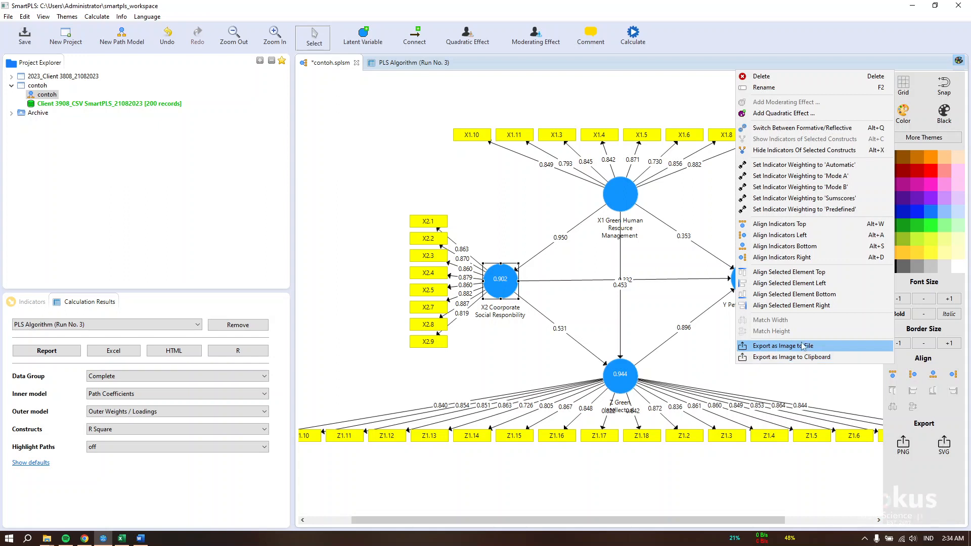
click(373, 310)
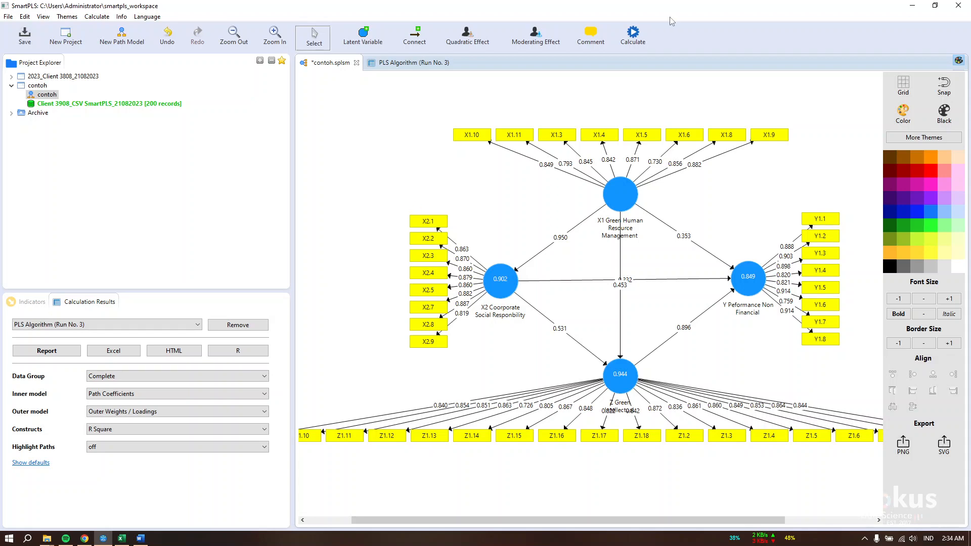
click(636, 37)
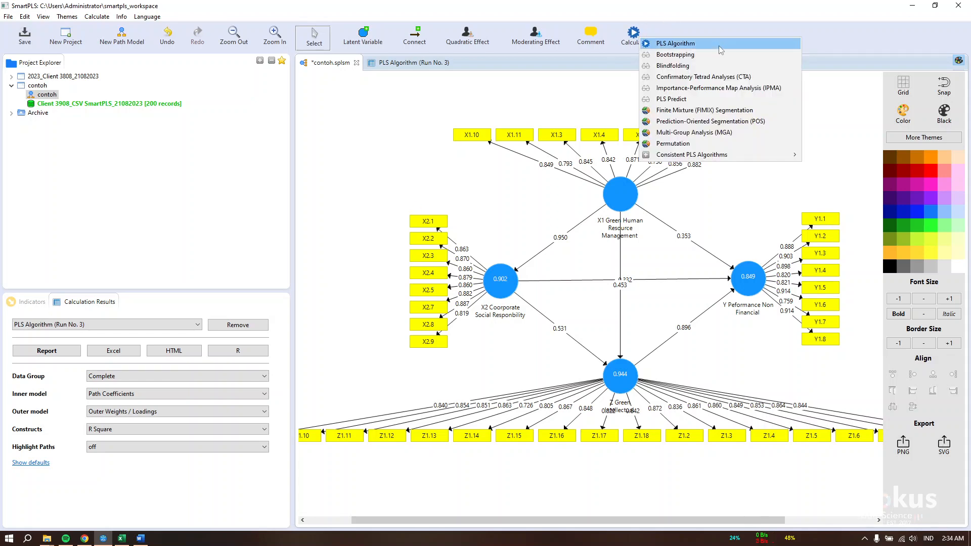
click(724, 65)
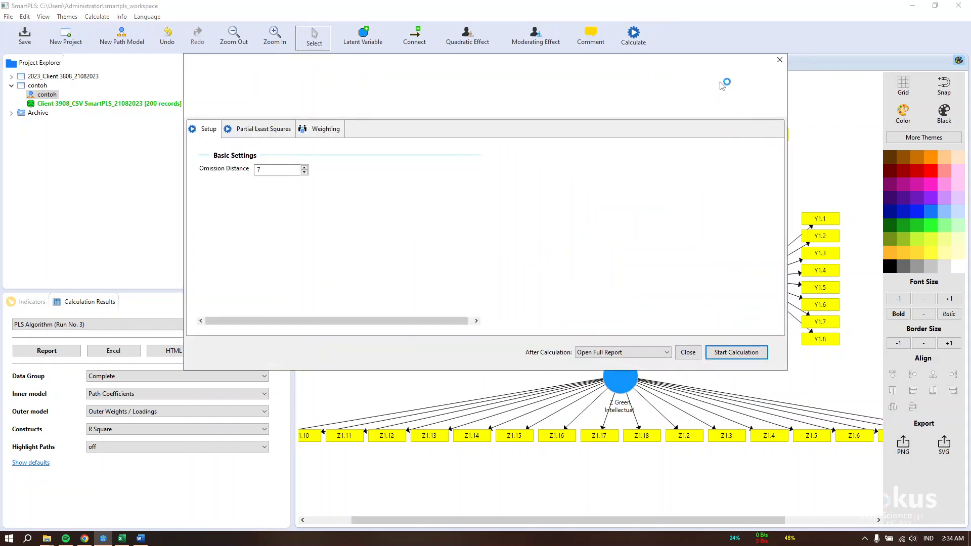
click(718, 354)
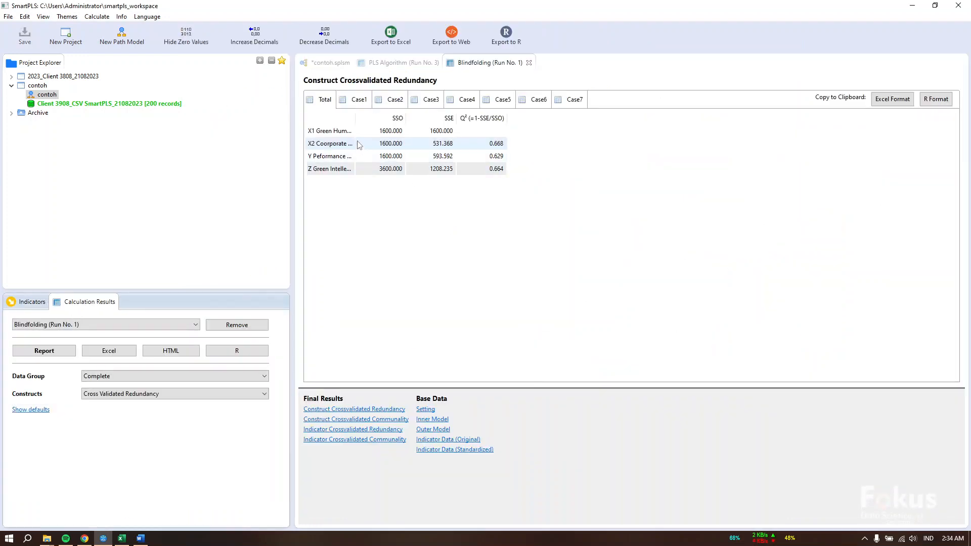
drag(359, 117, 438, 117)
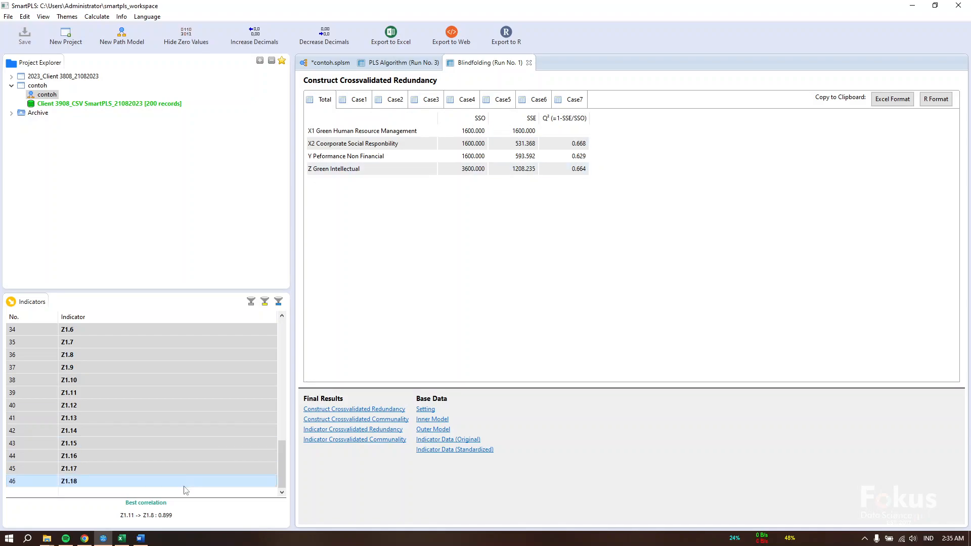
Step: Switch to the Word interpretation and review the predictive relevance (Q²), effect size and Uji Hipotesis Penelitian sections
key(alt+Tab)
scroll(603, 318, down, 5)
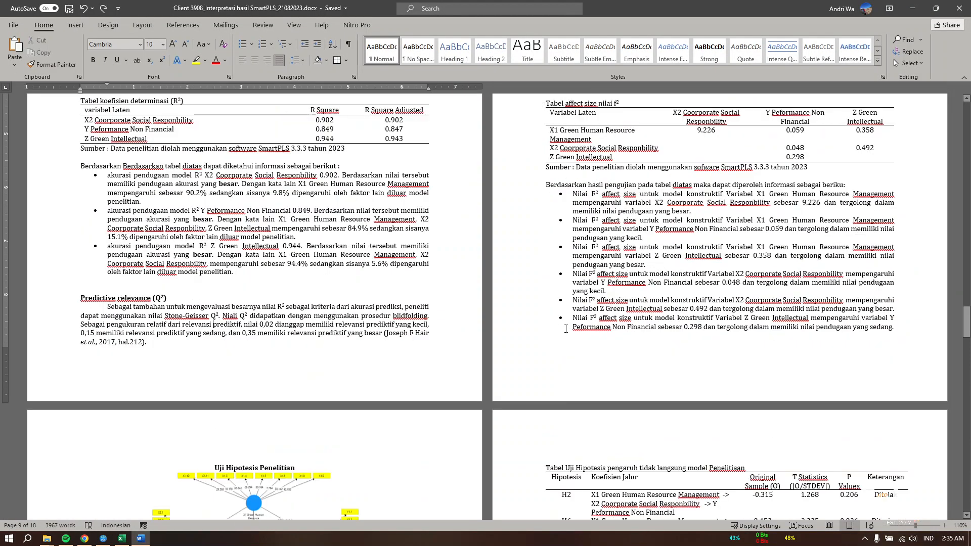
scroll(645, 291, up, 6)
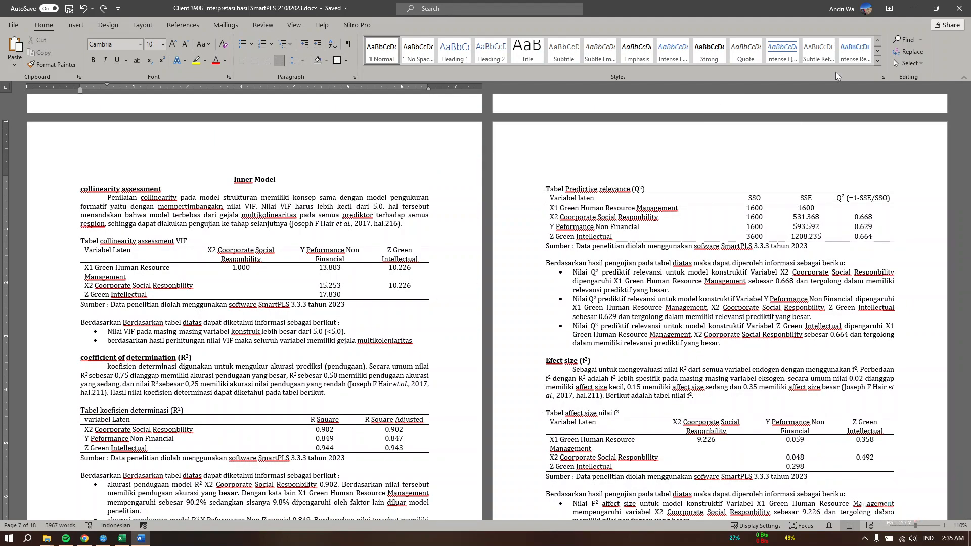
scroll(579, 240, down, 7)
scroll(578, 240, up, 4)
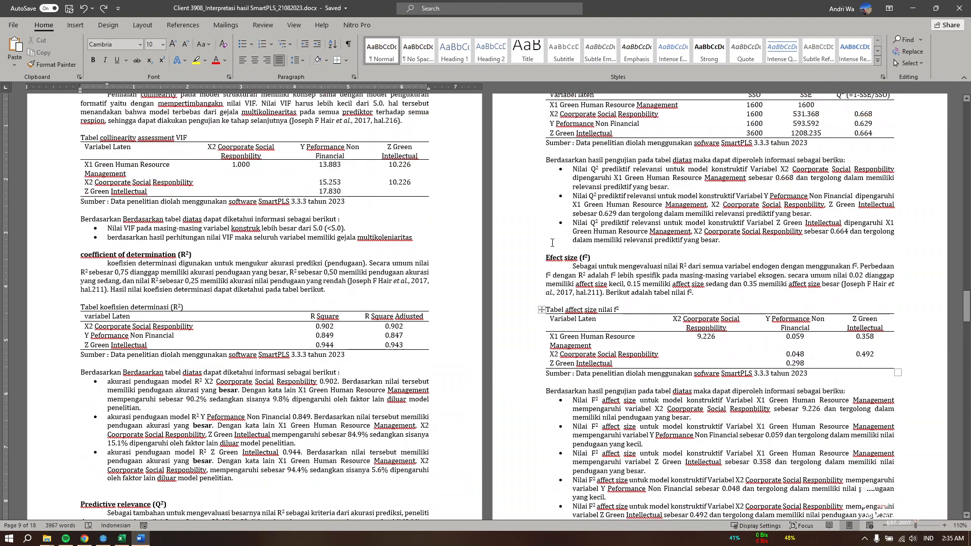
scroll(553, 249, down, 5)
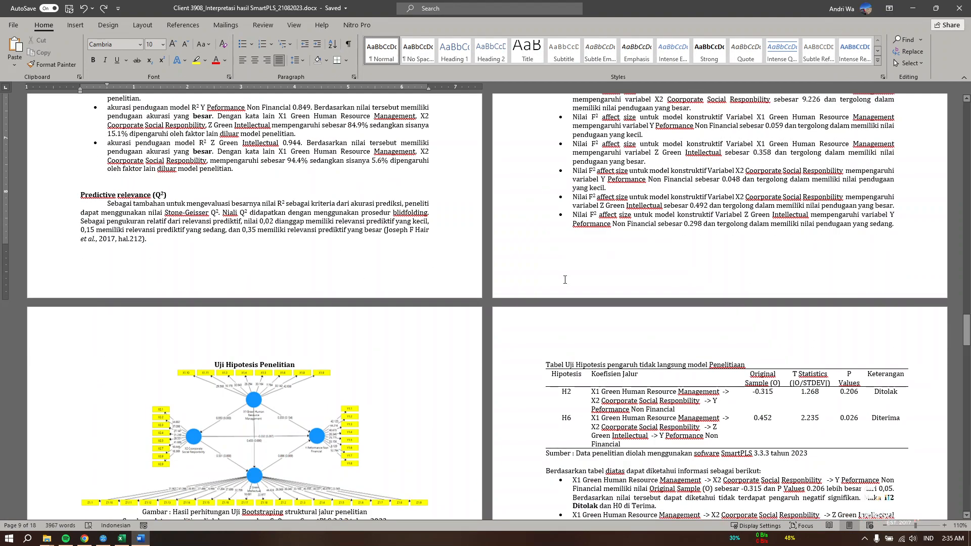
scroll(565, 280, down, 6)
Step: Switch back to SmartPLS and run Bootstrapping on the contoh path model
click(912, 8)
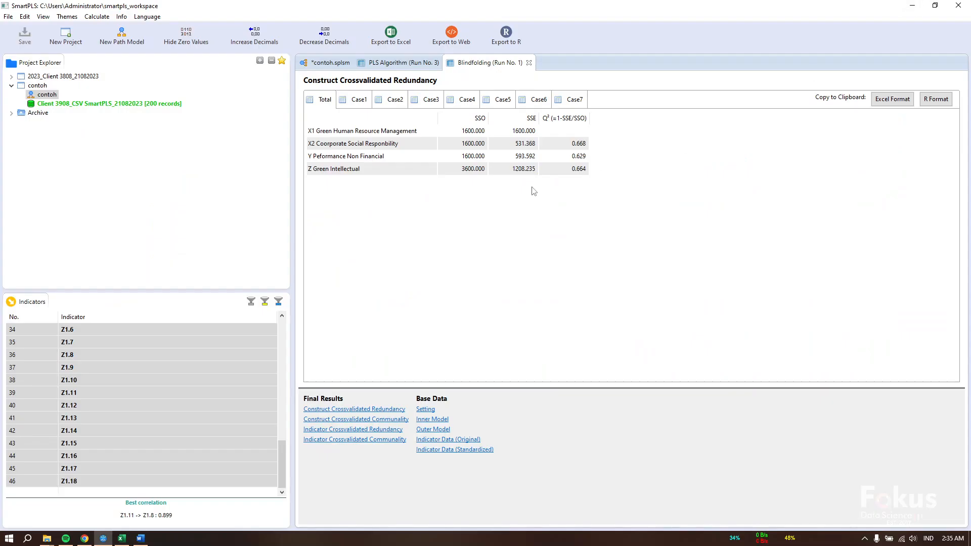
click(330, 62)
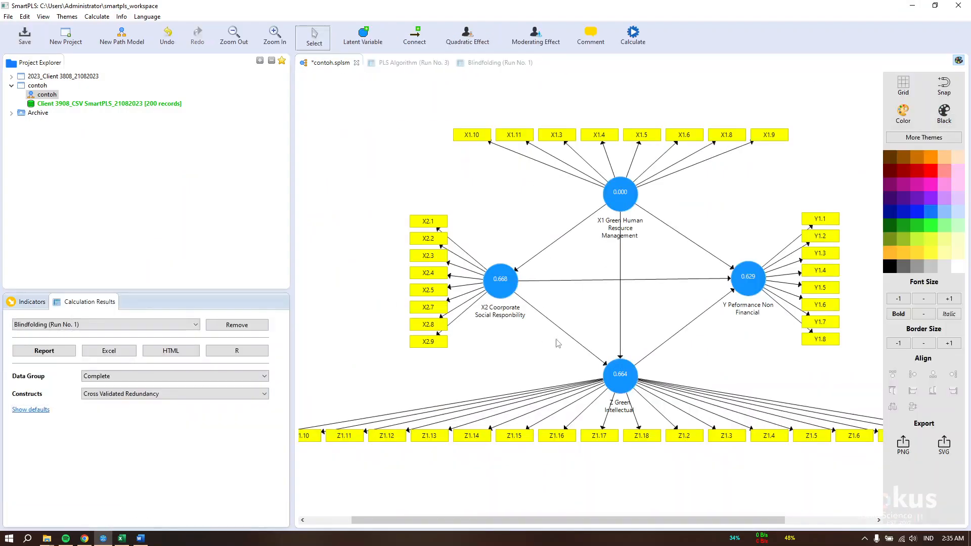
click(642, 41)
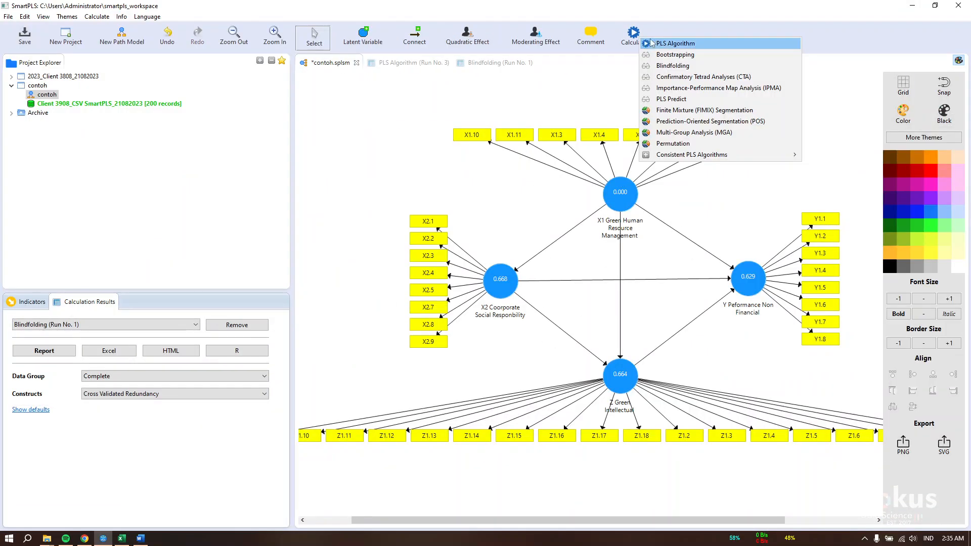
click(668, 55)
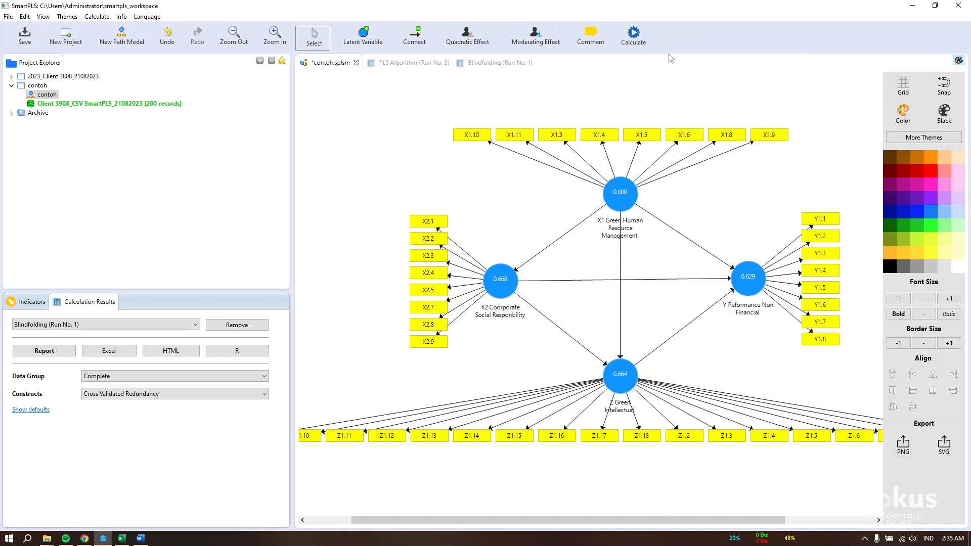
click(734, 352)
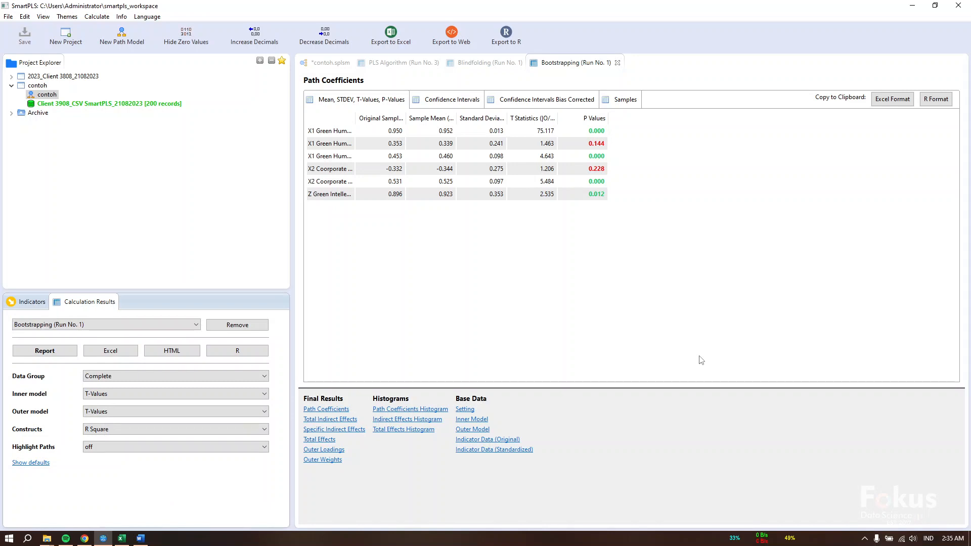
Step: Widen the path name and Original Sample columns of the Path Coefficients table, and examine the X1 Green Human Resource Management paths to X2 and Y
drag(356, 119, 516, 125)
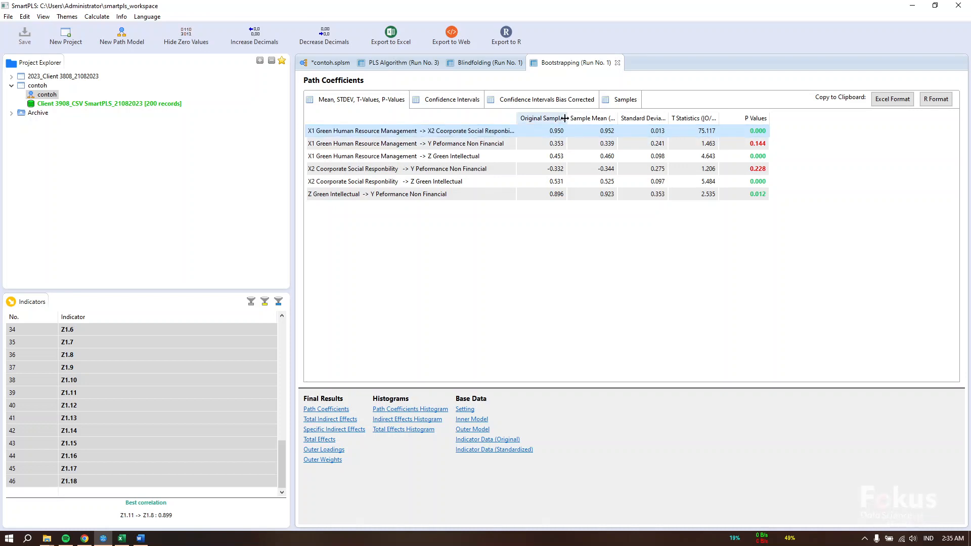
mouse_move(564, 118)
mouse_down()
mouse_move(609, 119)
mouse_move(570, 118)
mouse_up()
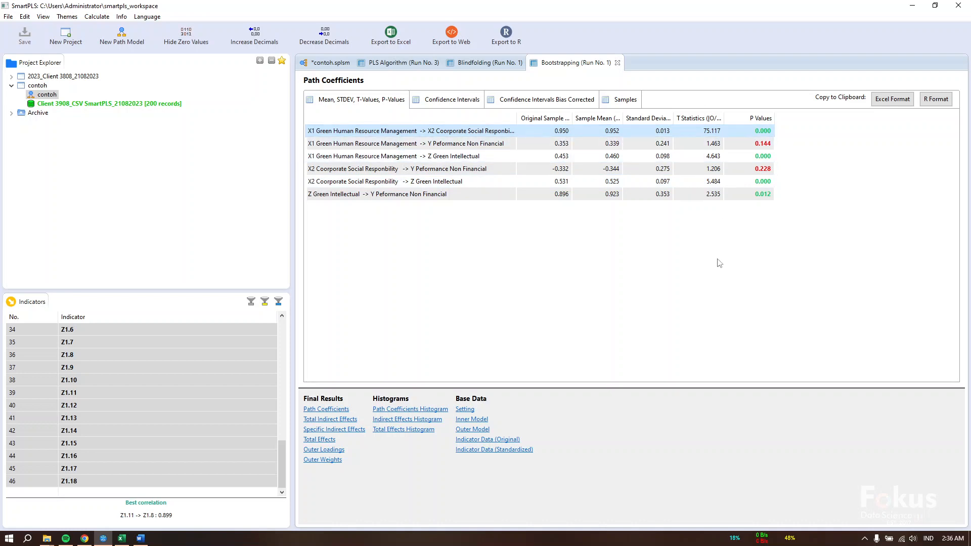
click(498, 145)
click(432, 134)
click(323, 144)
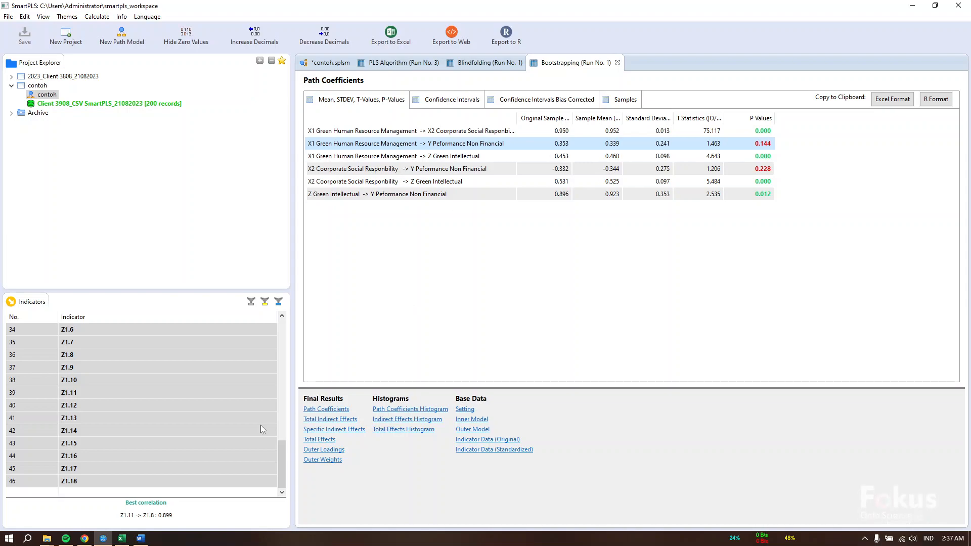
Step: Switch to Word and look through the Lampiran Output SmartPLS appendix tables and the Uji Hipotesis Penelitian section
click(141, 537)
scroll(420, 330, down, 12)
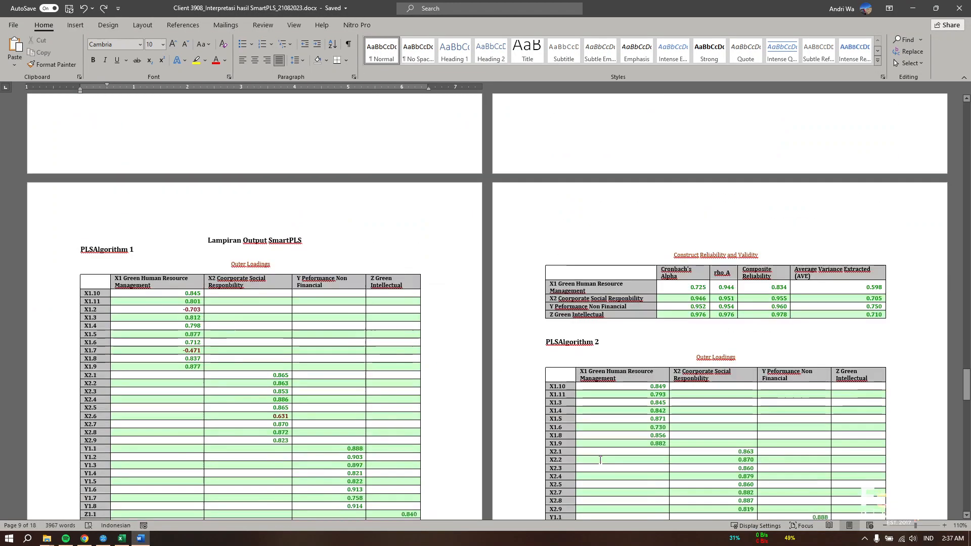
scroll(420, 330, up, 7)
scroll(441, 328, down, 10)
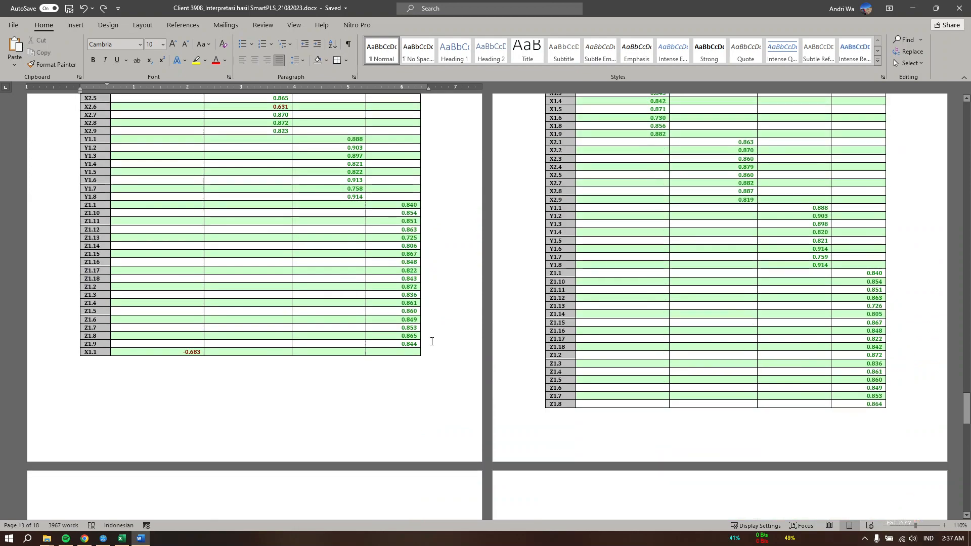
scroll(432, 341, up, 8)
scroll(435, 341, down, 15)
scroll(436, 341, up, 15)
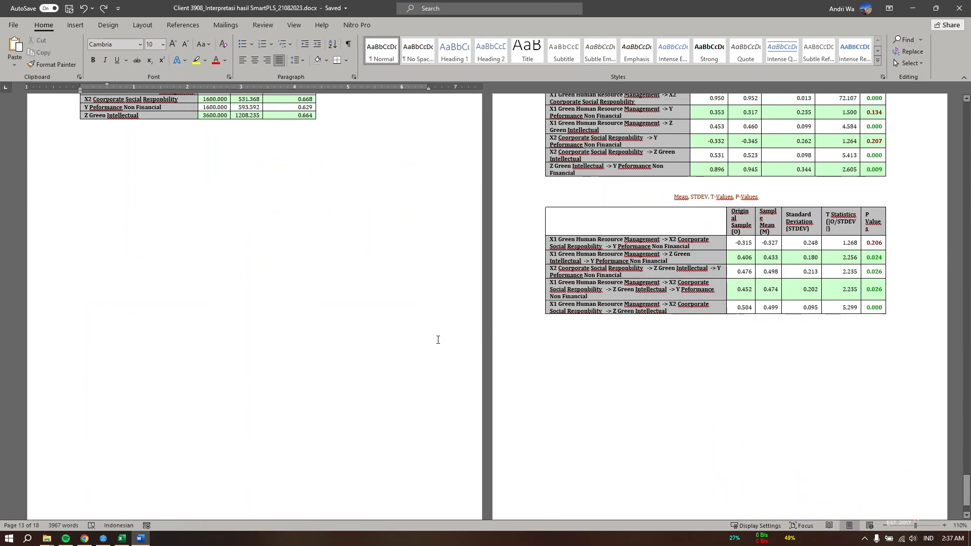
scroll(438, 336, up, 10)
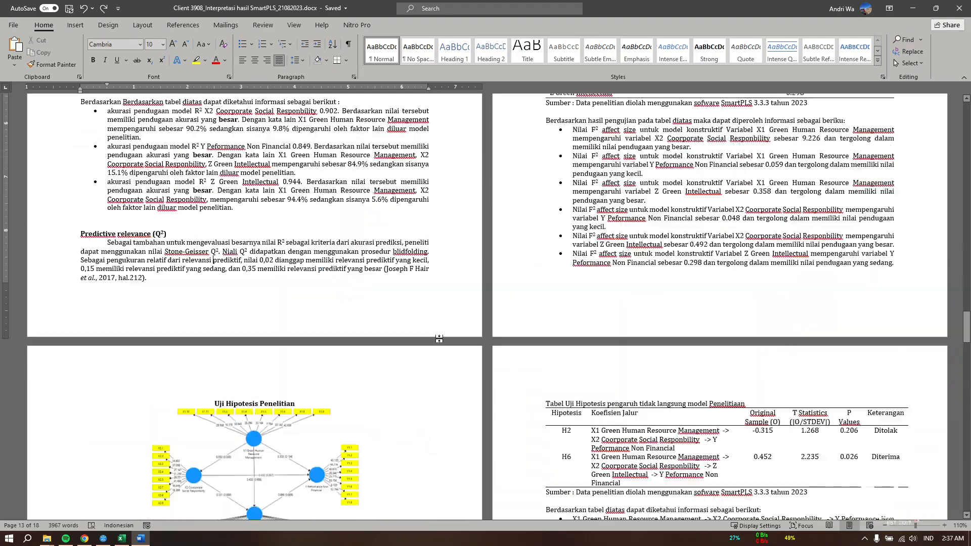
scroll(441, 338, down, 6)
scroll(442, 338, up, 5)
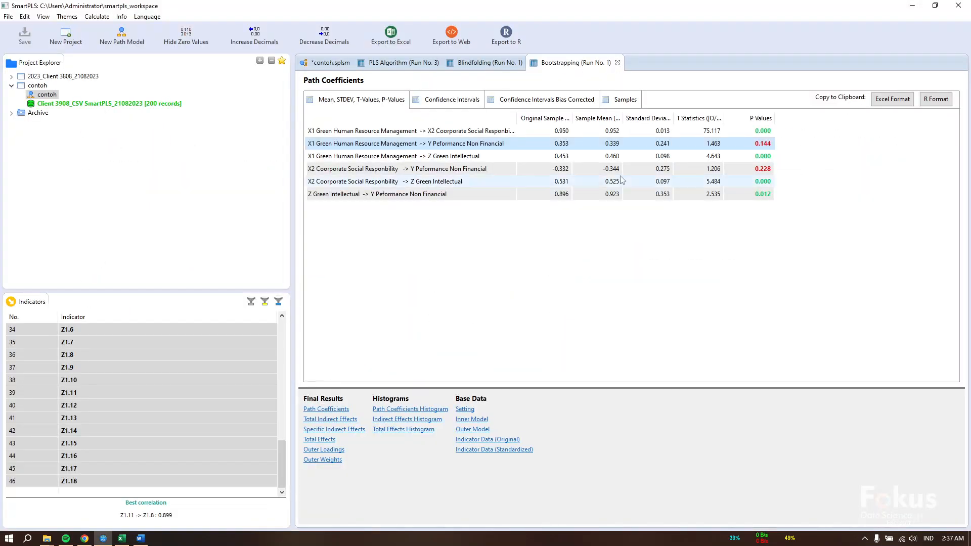
Step: Switch back to SmartPLS and view the Blindfolding report followed by the Bootstrapping report
click(912, 8)
click(502, 67)
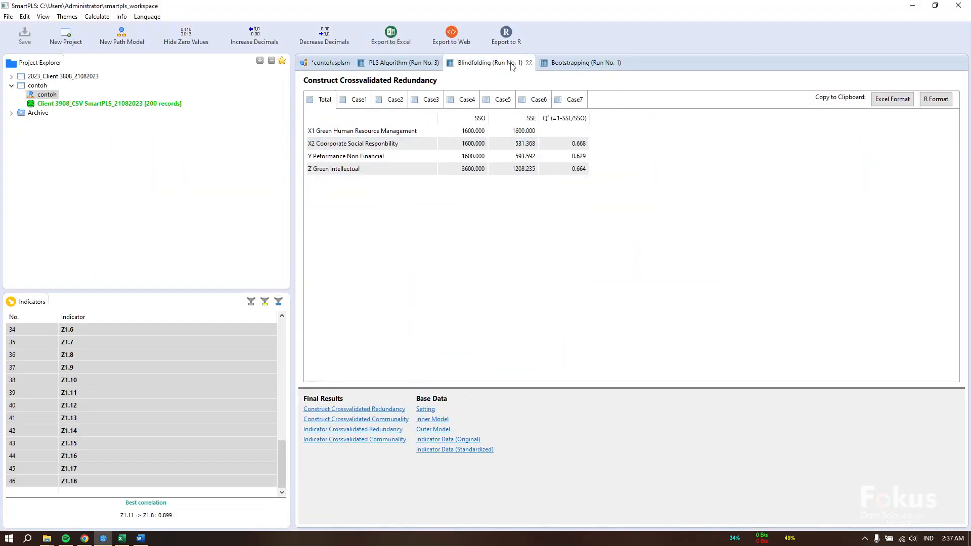
click(566, 67)
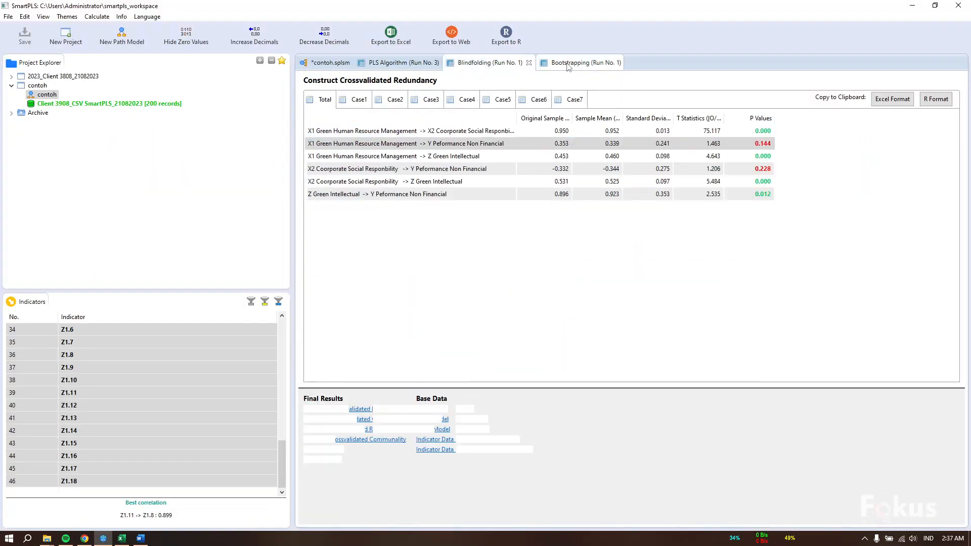
click(391, 34)
click(551, 310)
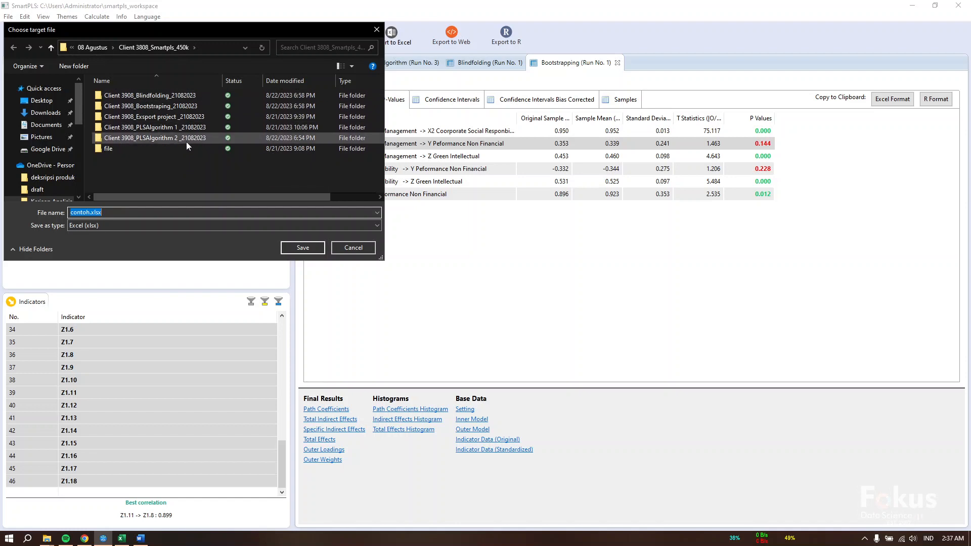
click(354, 247)
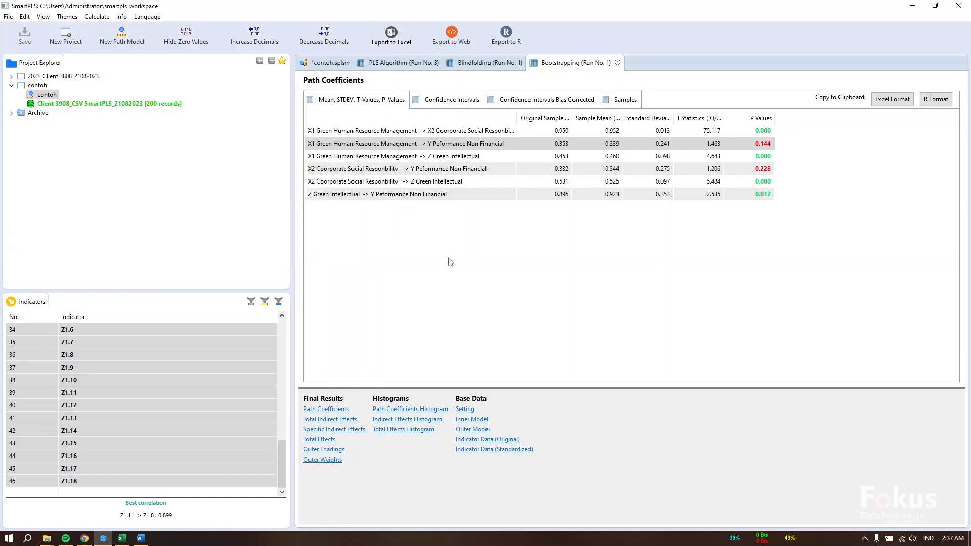